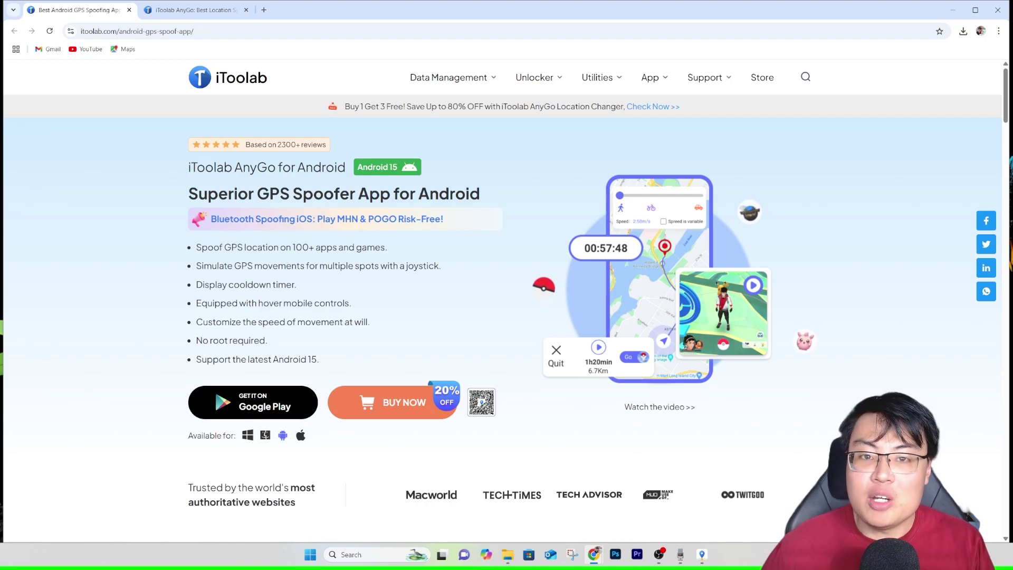
Step: Review the iToolab AnyGo for Android feature list, supported platforms and introduction on the product page
{"action": "scroll", "coordinate": [506, 300], "scroll_direction": "down", "scroll_amount": 1}
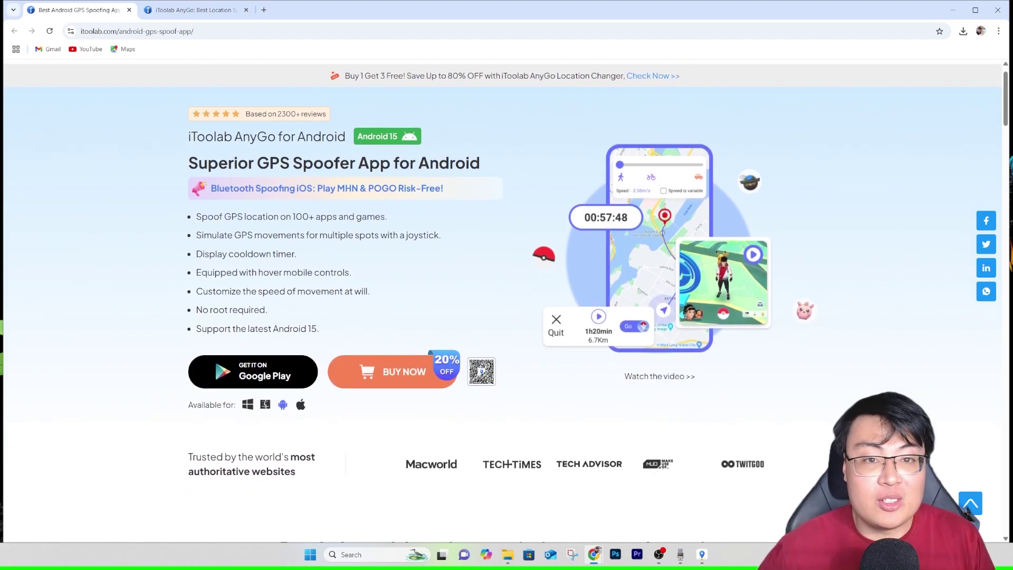
{"action": "scroll", "coordinate": [507, 300], "scroll_direction": "down", "scroll_amount": 1}
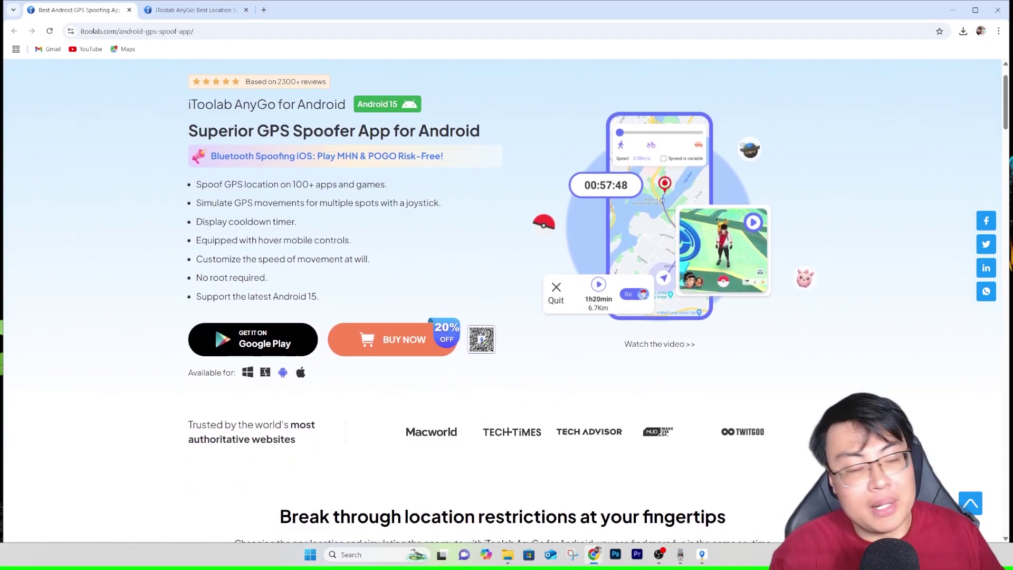
{"action": "scroll", "coordinate": [506, 301], "scroll_direction": "down", "scroll_amount": 1}
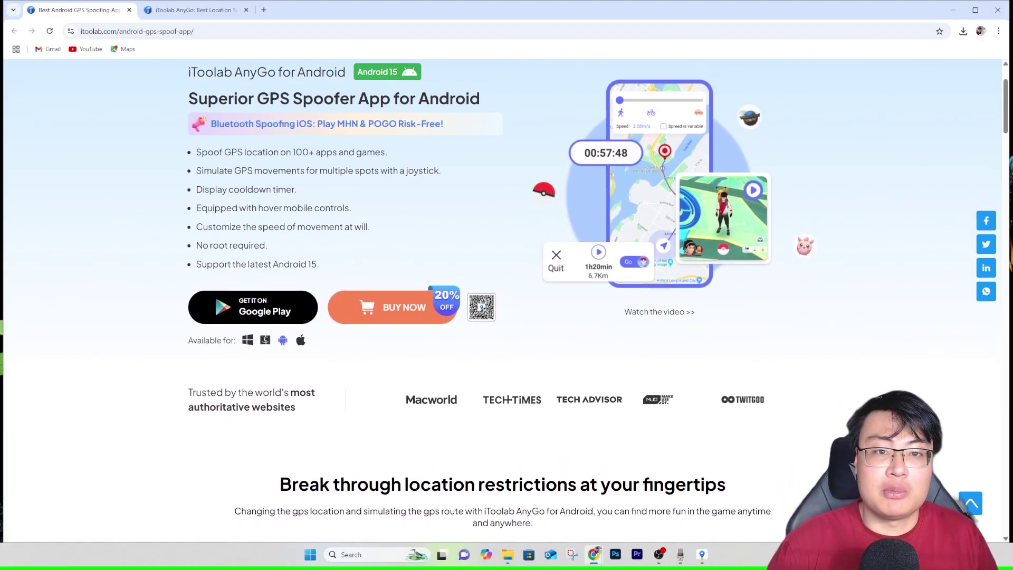
{"action": "scroll", "coordinate": [506, 301], "scroll_direction": "down", "scroll_amount": 1}
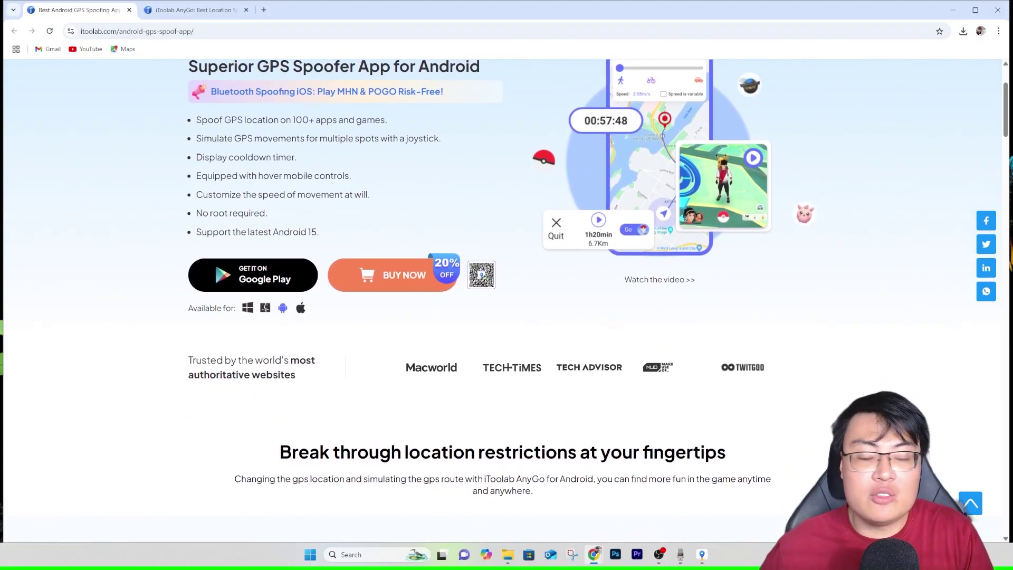
{"action": "scroll", "coordinate": [507, 301], "scroll_direction": "down", "scroll_amount": 1}
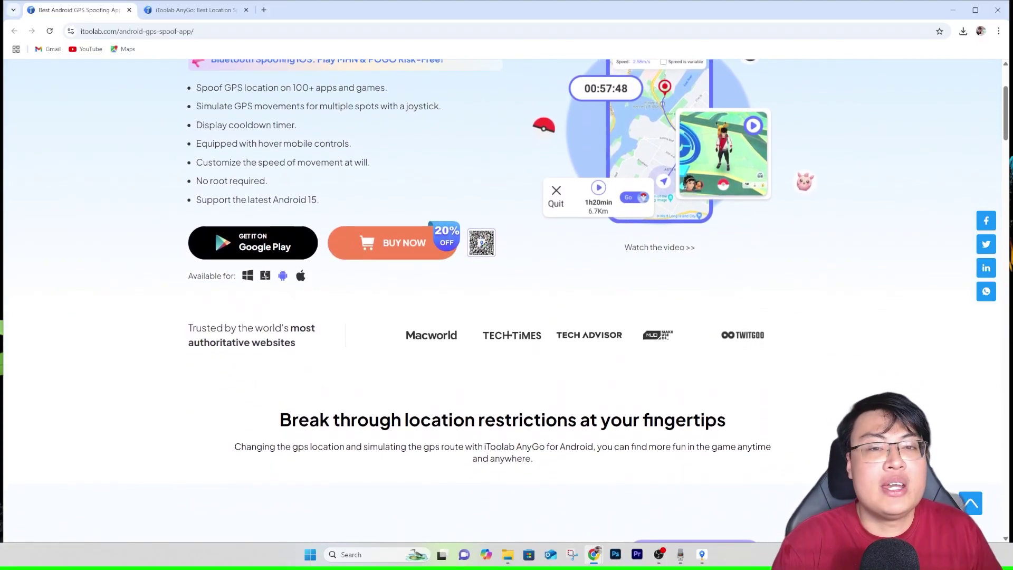
{"action": "scroll", "coordinate": [506, 300], "scroll_direction": "down", "scroll_amount": 1}
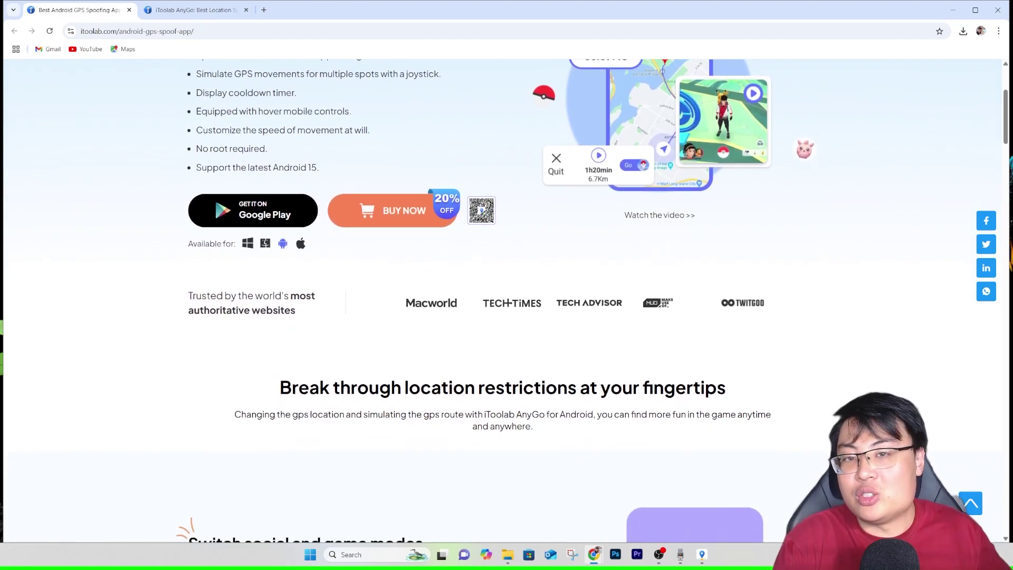
{"action": "scroll", "coordinate": [507, 300], "scroll_direction": "down", "scroll_amount": 1}
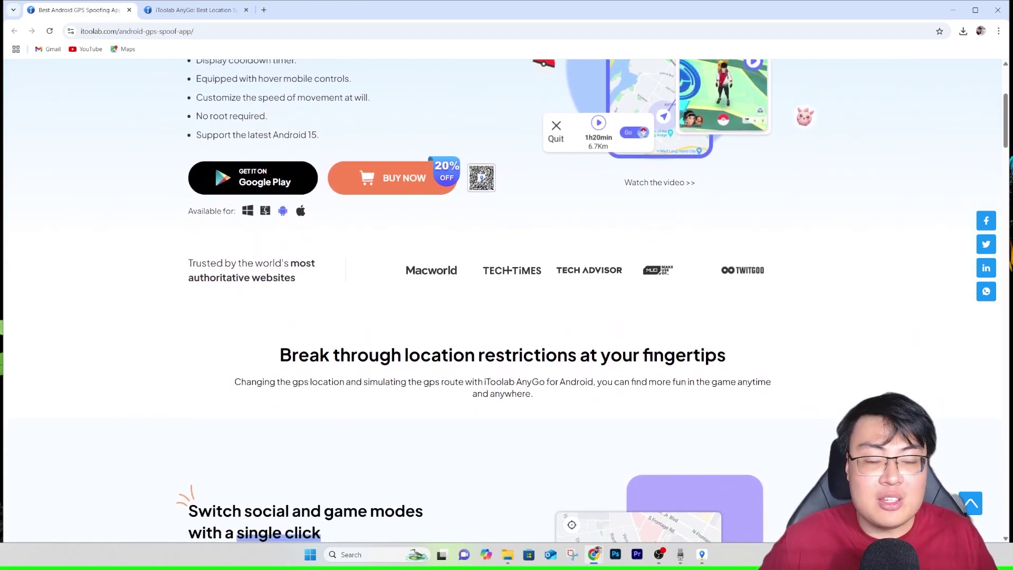
{"action": "scroll", "coordinate": [506, 300], "scroll_direction": "down", "scroll_amount": 1}
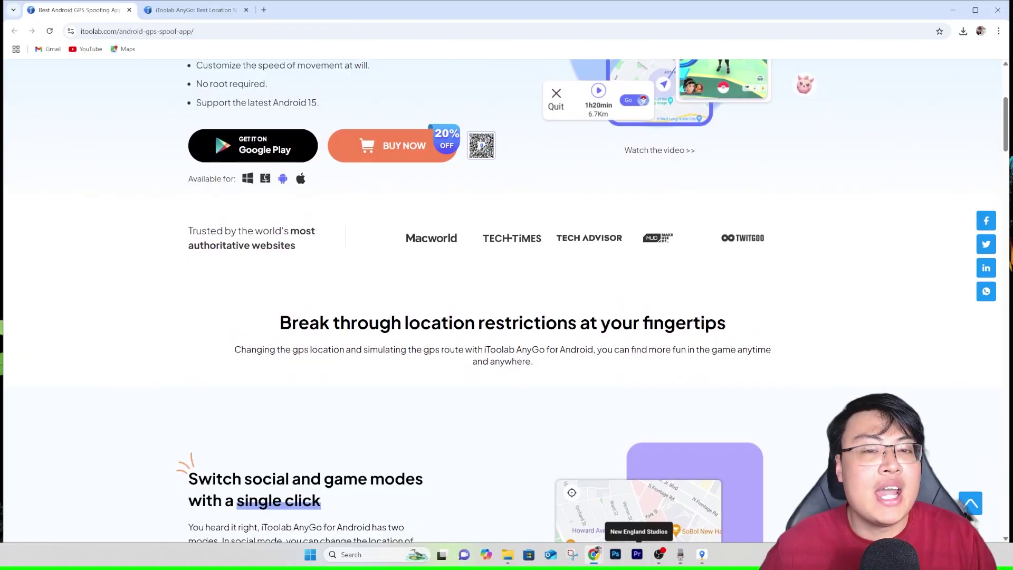
{"action": "scroll", "coordinate": [507, 300], "scroll_direction": "down", "scroll_amount": 1}
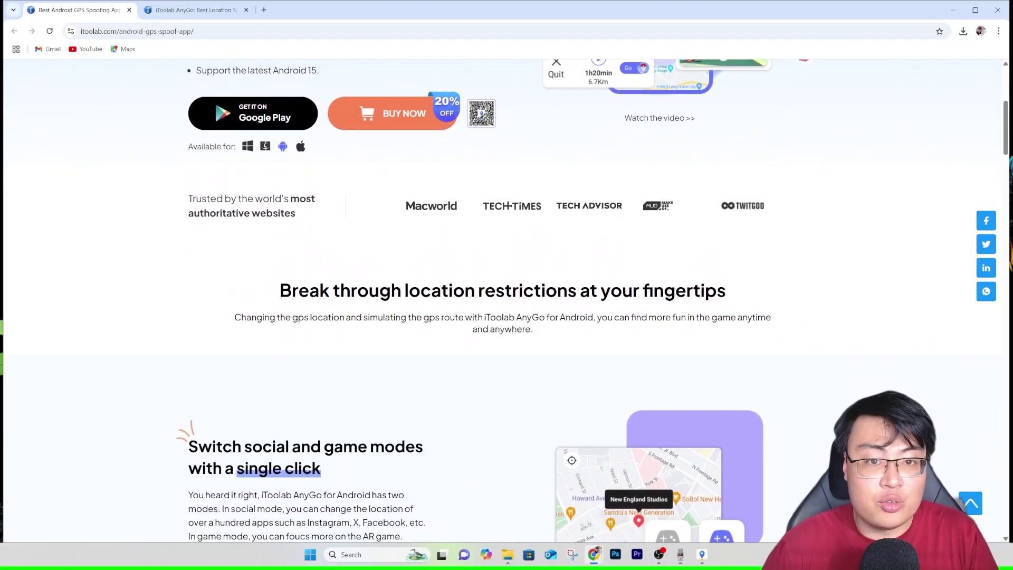
Step: Read the product page section about switching between social and game modes and the apps it supports
{"action": "scroll", "coordinate": [506, 301], "scroll_direction": "down", "scroll_amount": 1}
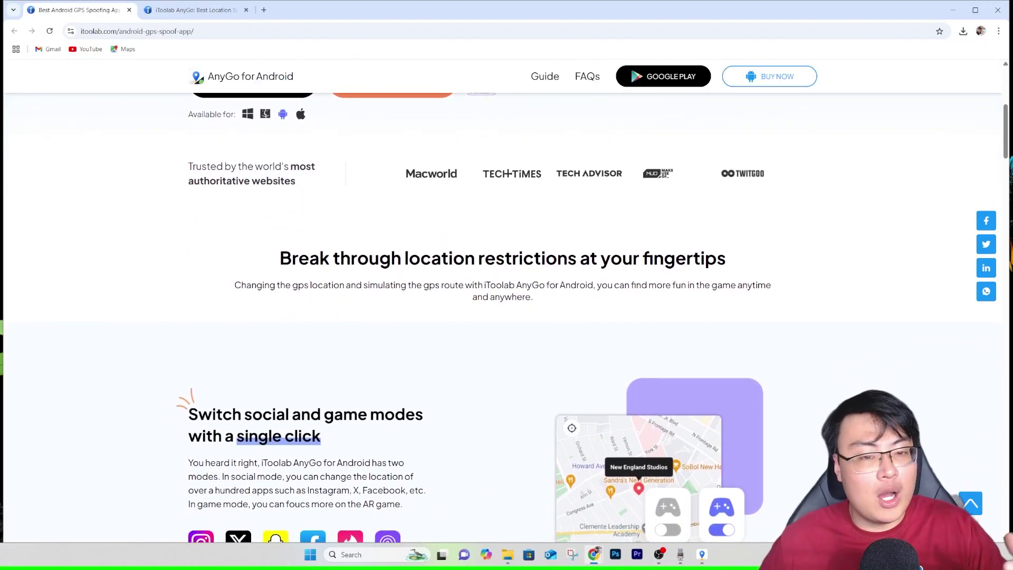
{"action": "scroll", "coordinate": [507, 301], "scroll_direction": "down", "scroll_amount": 1}
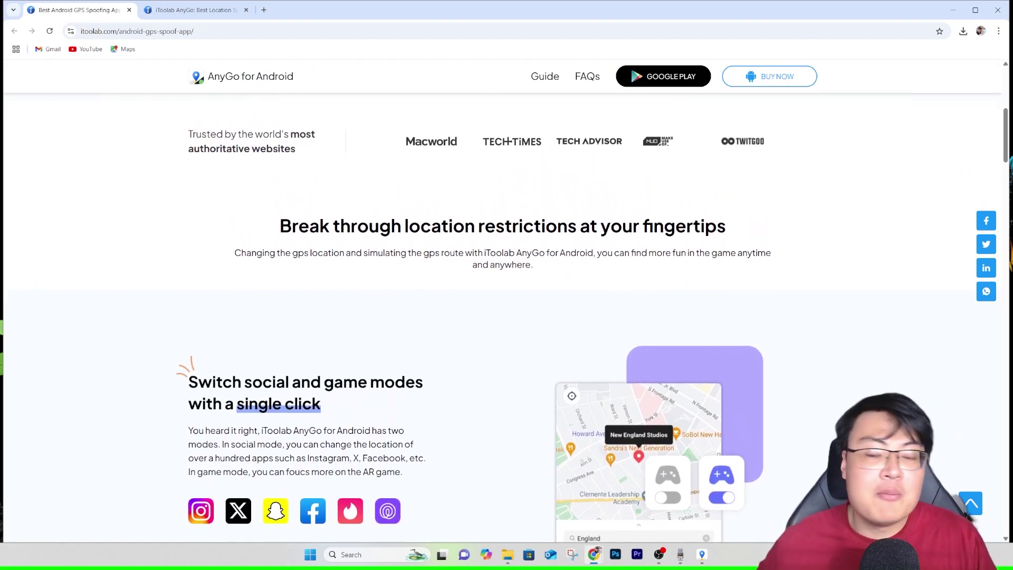
{"action": "scroll", "coordinate": [506, 300], "scroll_direction": "down", "scroll_amount": 1}
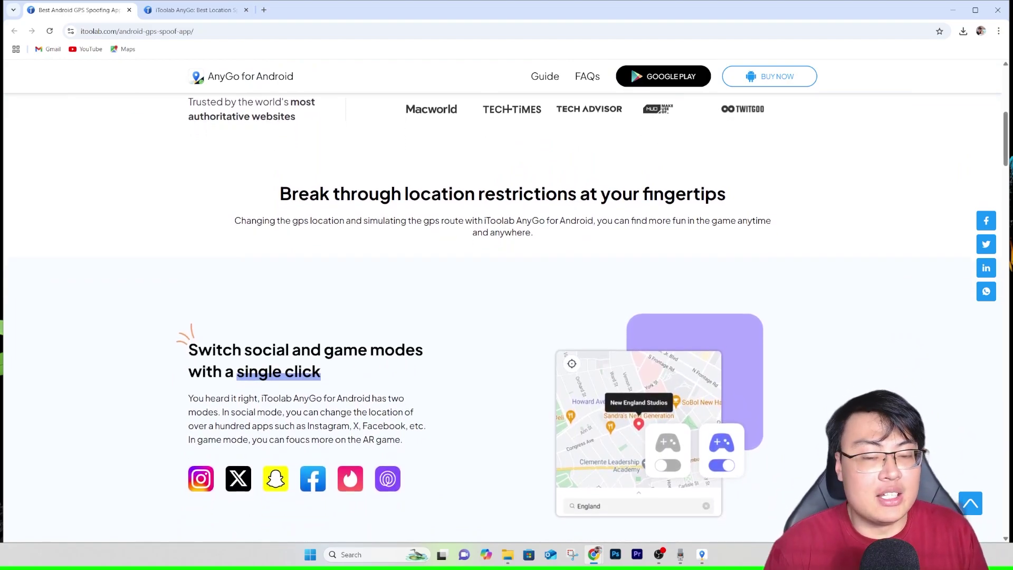
{"action": "scroll", "coordinate": [507, 301], "scroll_direction": "down", "scroll_amount": 1}
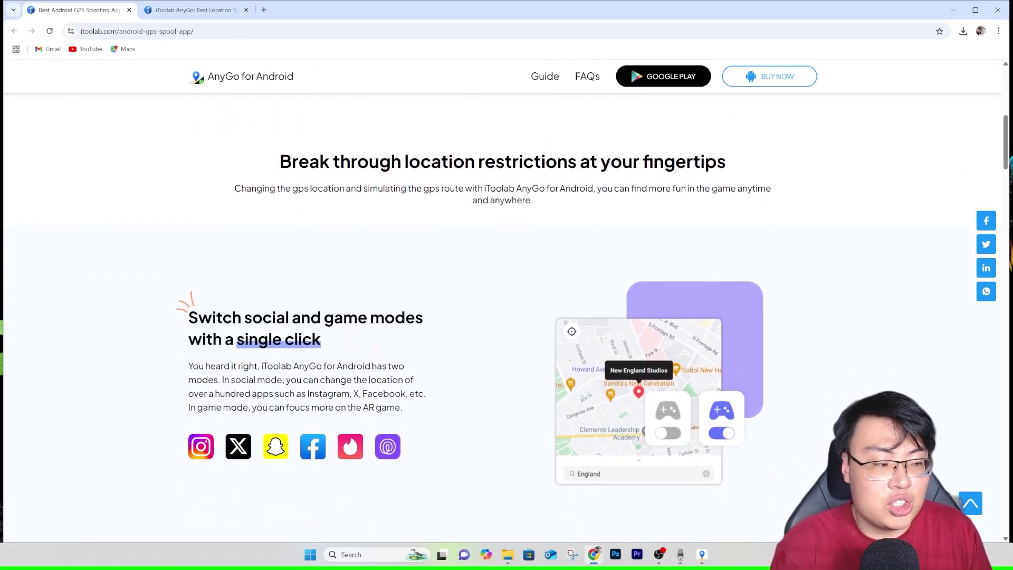
{"action": "scroll", "coordinate": [506, 301], "scroll_direction": "down", "scroll_amount": 1}
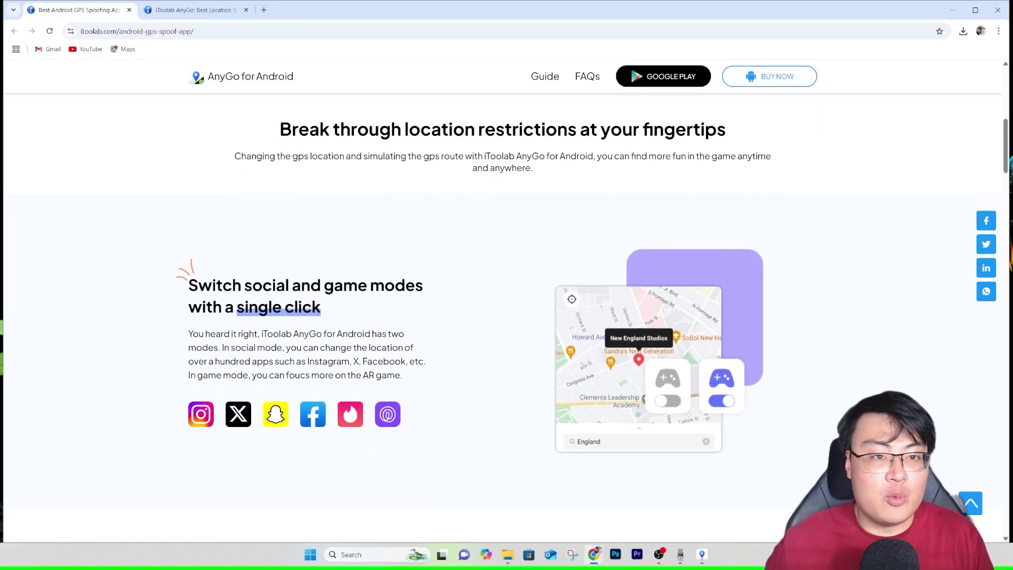
{"action": "scroll", "coordinate": [506, 301], "scroll_direction": "down", "scroll_amount": 1}
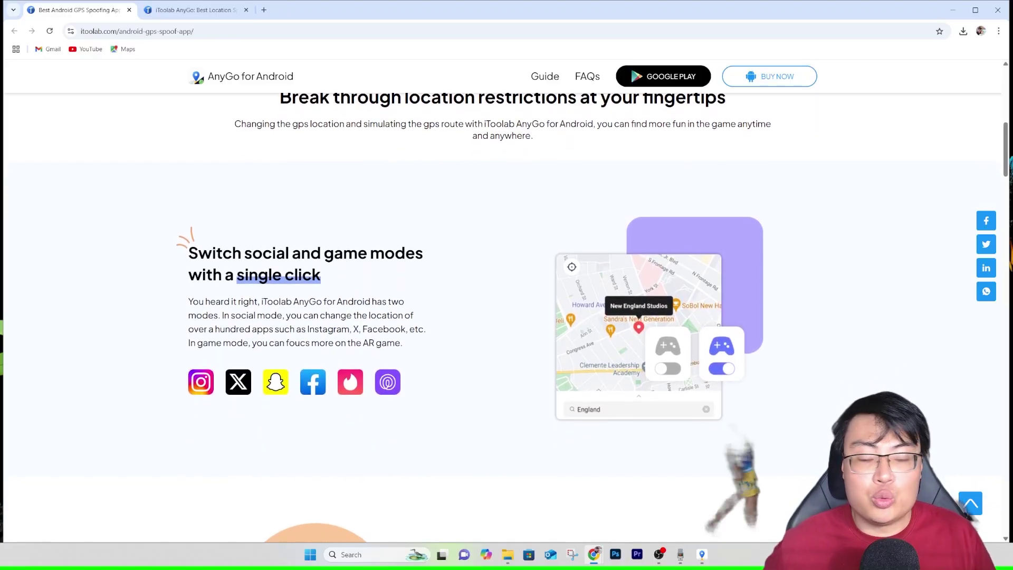
{"action": "scroll", "coordinate": [506, 301], "scroll_direction": "down", "scroll_amount": 1}
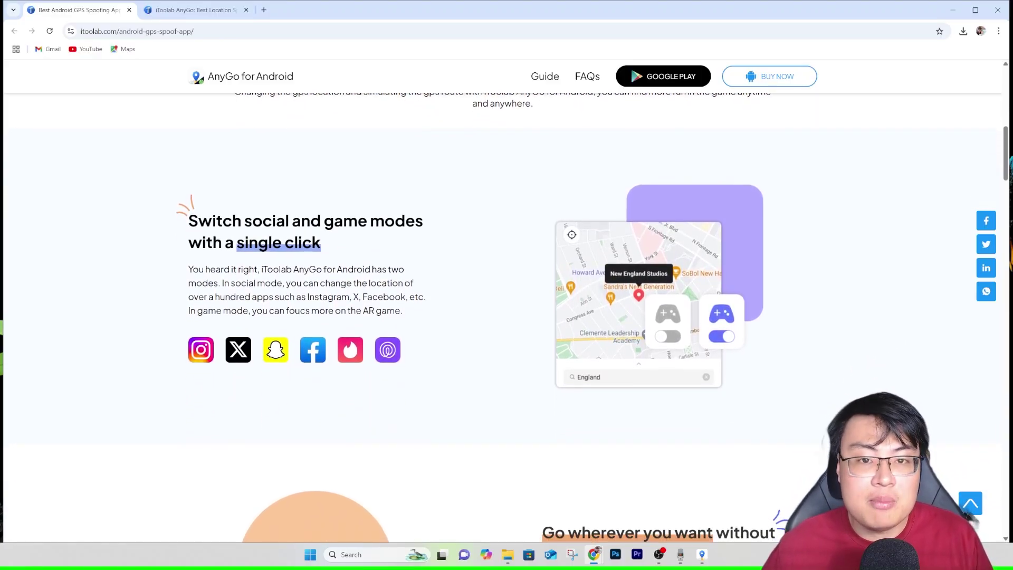
{"action": "scroll", "coordinate": [506, 301], "scroll_direction": "down", "scroll_amount": 1}
{"action": "scroll", "coordinate": [506, 301], "scroll_direction": "down", "scroll_amount": 1}
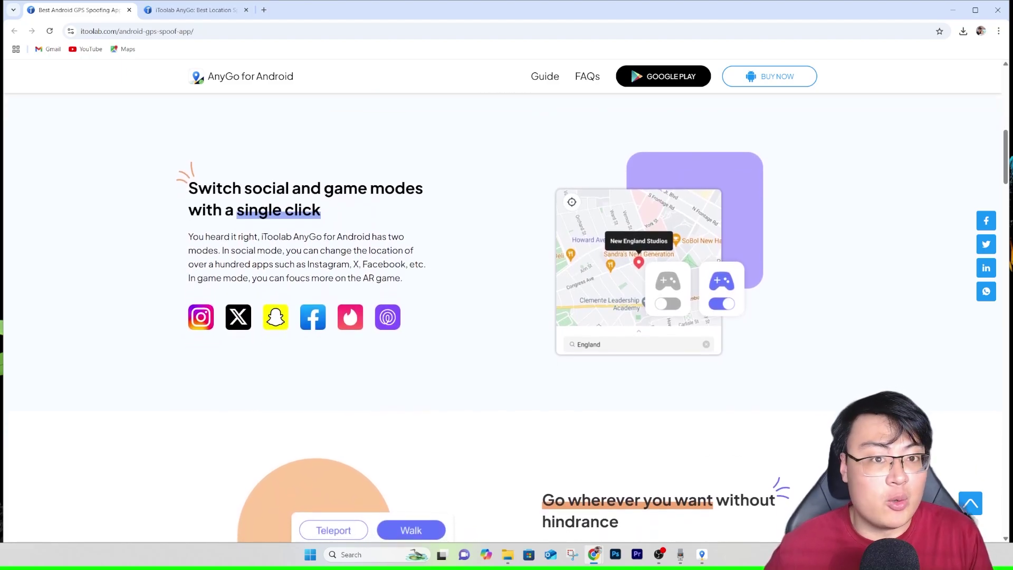
{"action": "scroll", "coordinate": [506, 301], "scroll_direction": "down", "scroll_amount": 1}
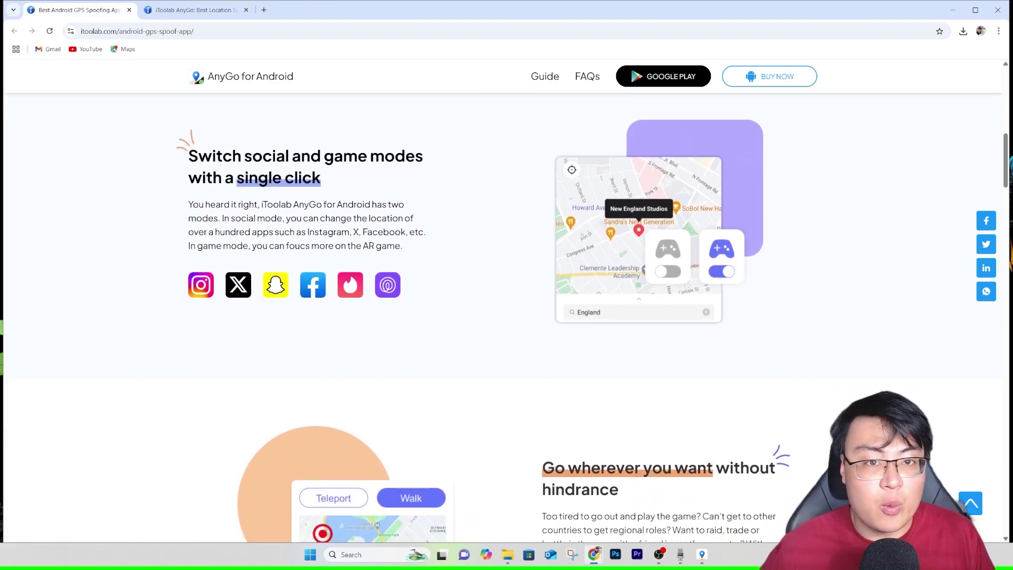
{"action": "scroll", "coordinate": [507, 300], "scroll_direction": "down", "scroll_amount": 1}
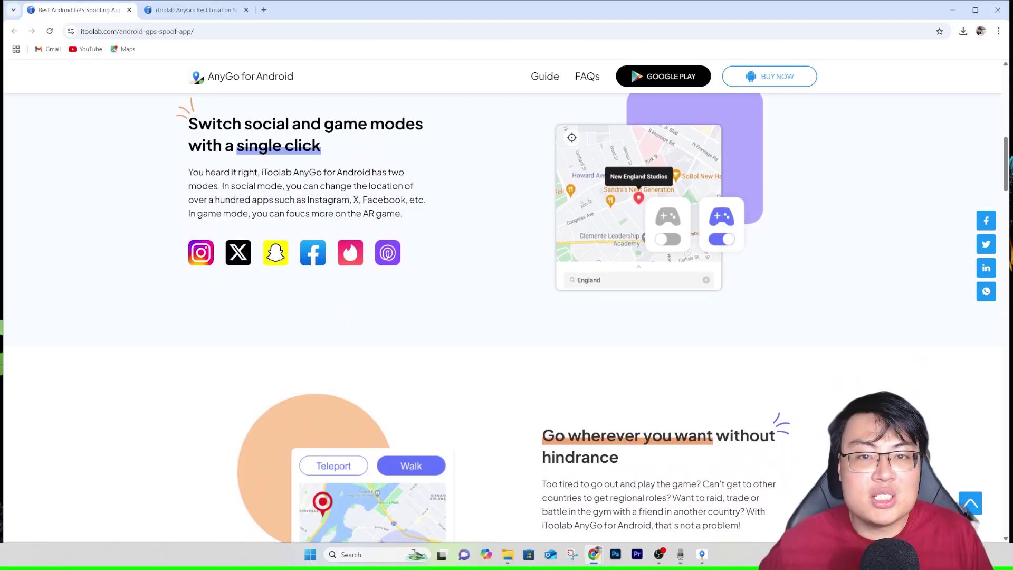
{"action": "scroll", "coordinate": [507, 301], "scroll_direction": "down", "scroll_amount": 1}
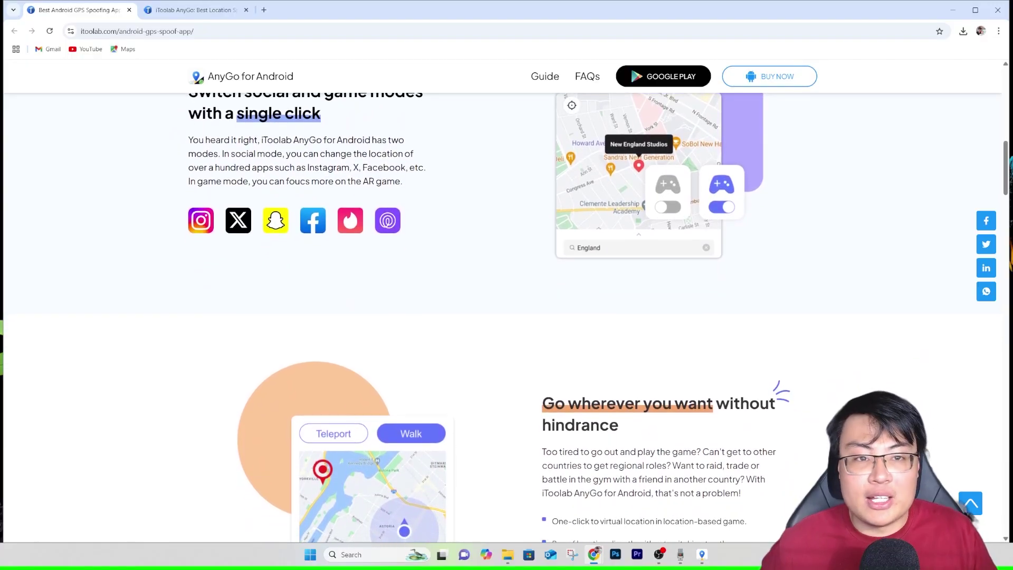
Step: Read the product page sections on going to virtual locations and on simulated GPS movement with two-spot and joystick modes
{"action": "scroll", "coordinate": [506, 301], "scroll_direction": "down", "scroll_amount": 1}
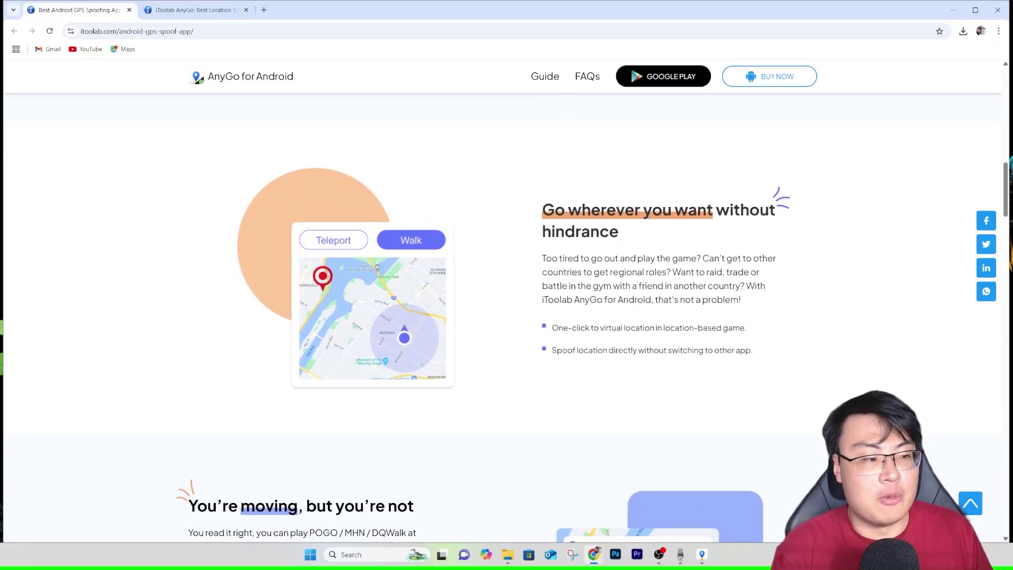
{"action": "scroll", "coordinate": [507, 317], "scroll_direction": "down", "scroll_amount": 1}
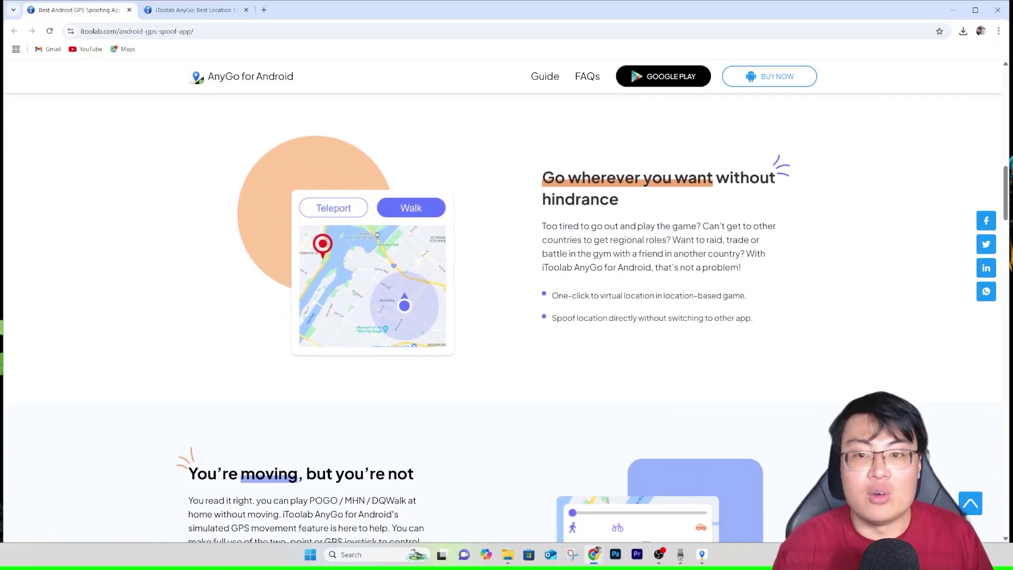
{"action": "scroll", "coordinate": [507, 317], "scroll_direction": "down", "scroll_amount": 1}
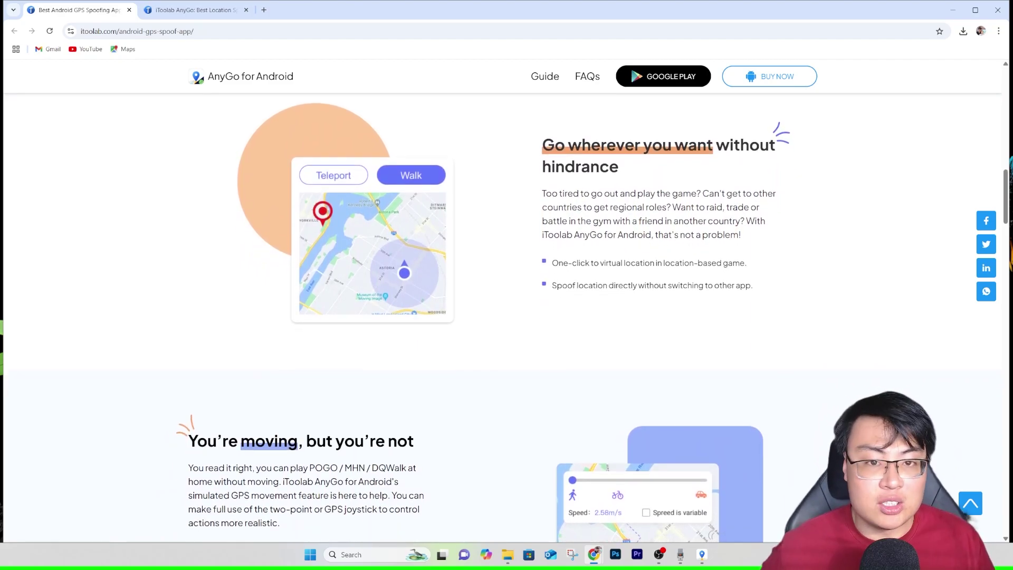
{"action": "scroll", "coordinate": [507, 317], "scroll_direction": "down", "scroll_amount": 1}
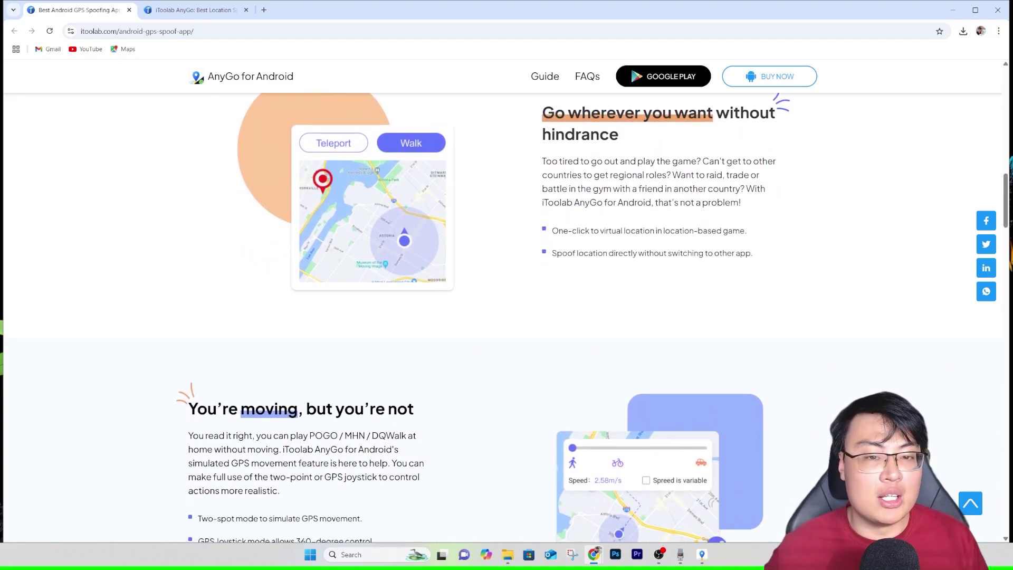
{"action": "scroll", "coordinate": [507, 316], "scroll_direction": "down", "scroll_amount": 1}
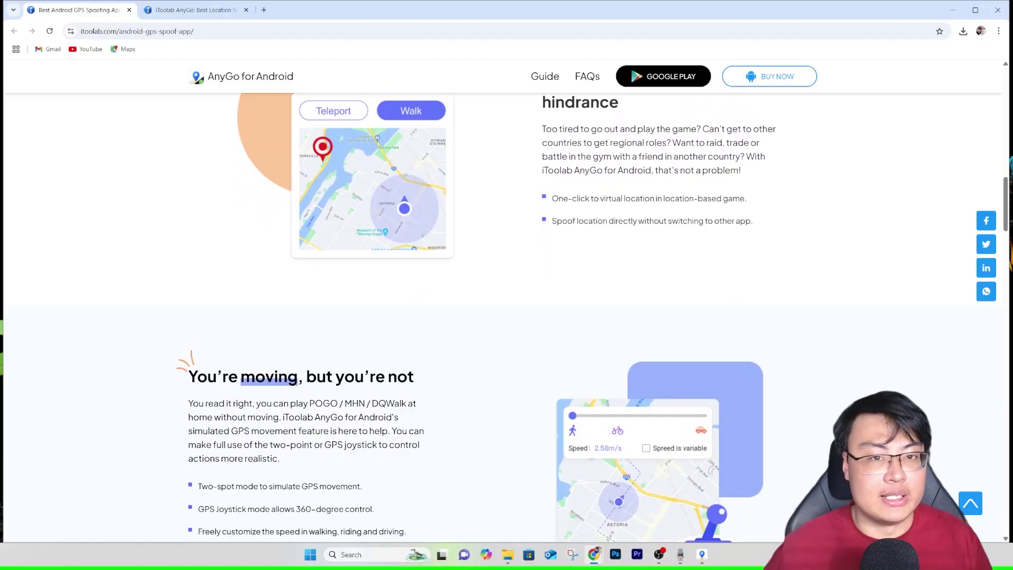
{"action": "scroll", "coordinate": [506, 317], "scroll_direction": "down", "scroll_amount": 1}
{"action": "scroll", "coordinate": [506, 317], "scroll_direction": "down", "scroll_amount": 1}
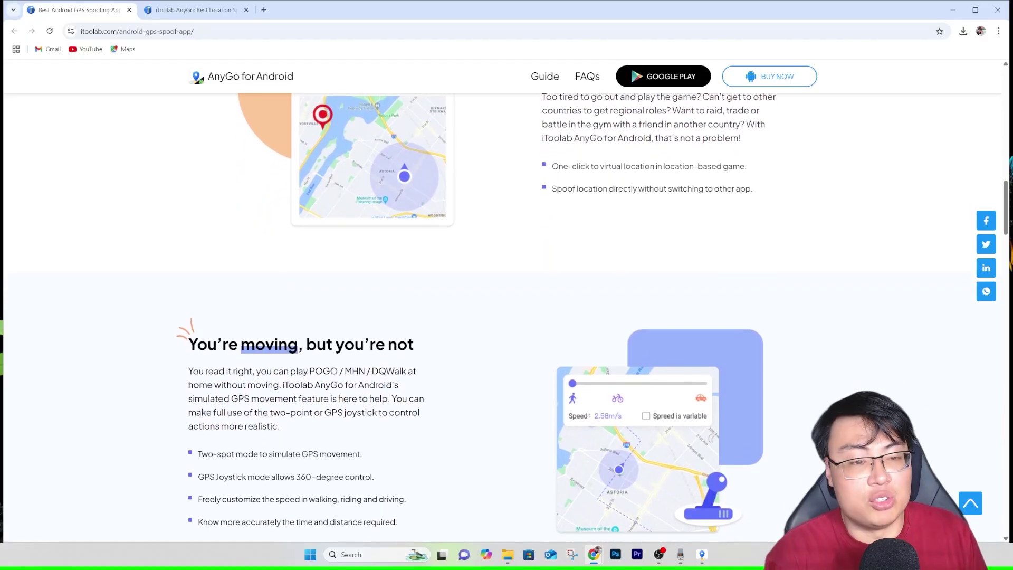
{"action": "scroll", "coordinate": [506, 317], "scroll_direction": "down", "scroll_amount": 1}
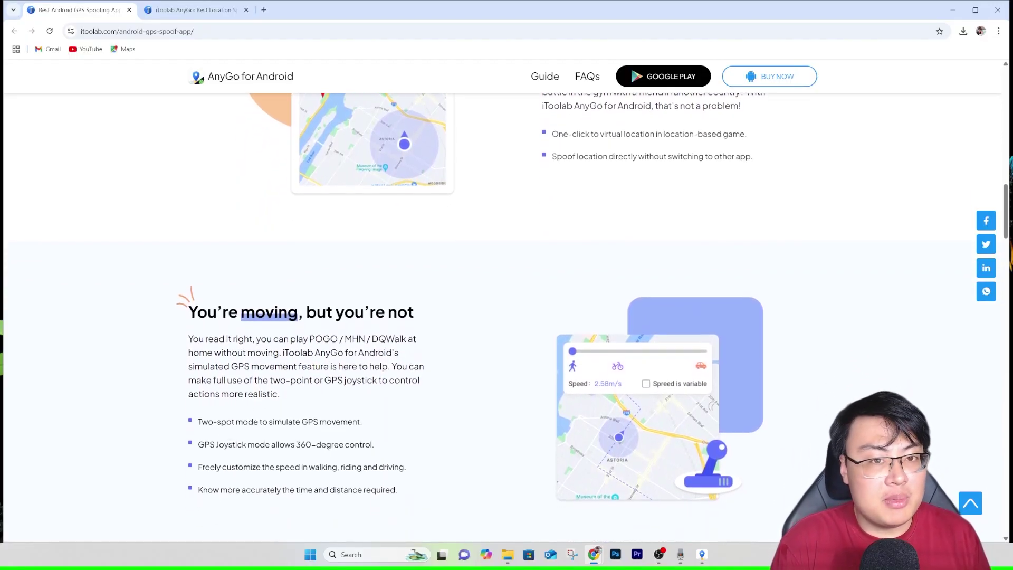
{"action": "scroll", "coordinate": [506, 316], "scroll_direction": "down", "scroll_amount": 1}
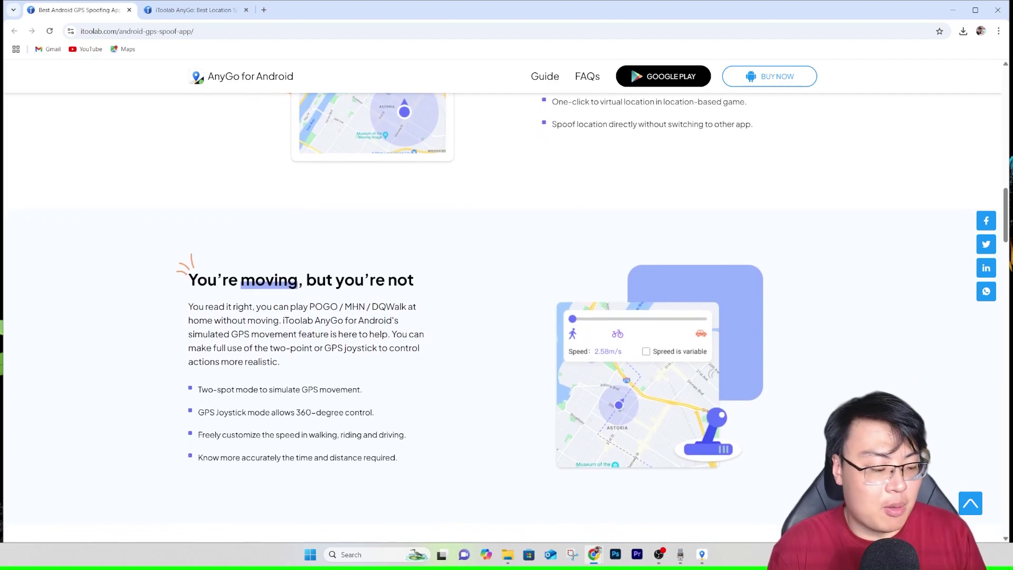
{"action": "scroll", "coordinate": [506, 317], "scroll_direction": "down", "scroll_amount": 1}
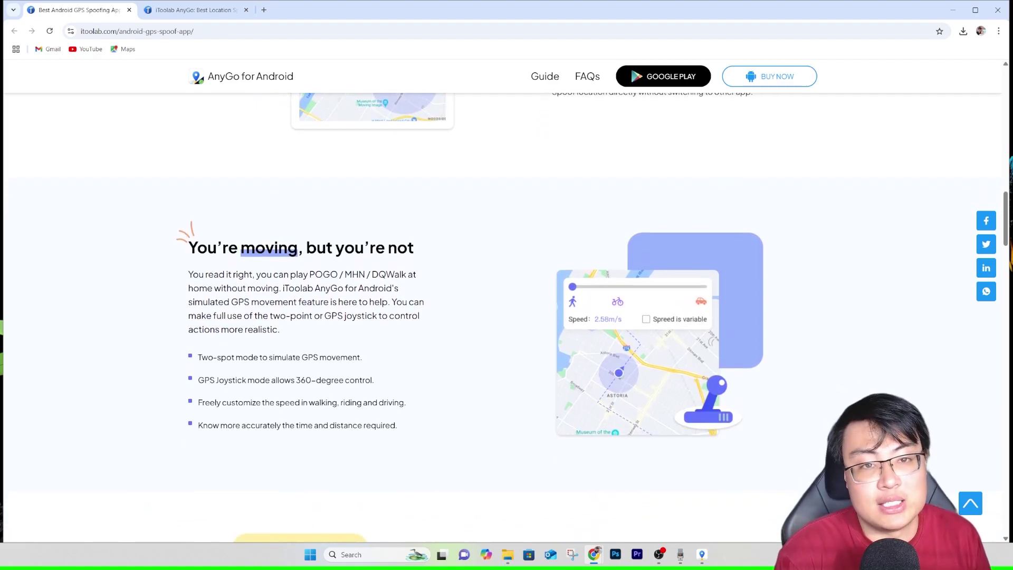
{"action": "scroll", "coordinate": [507, 316], "scroll_direction": "down", "scroll_amount": 1}
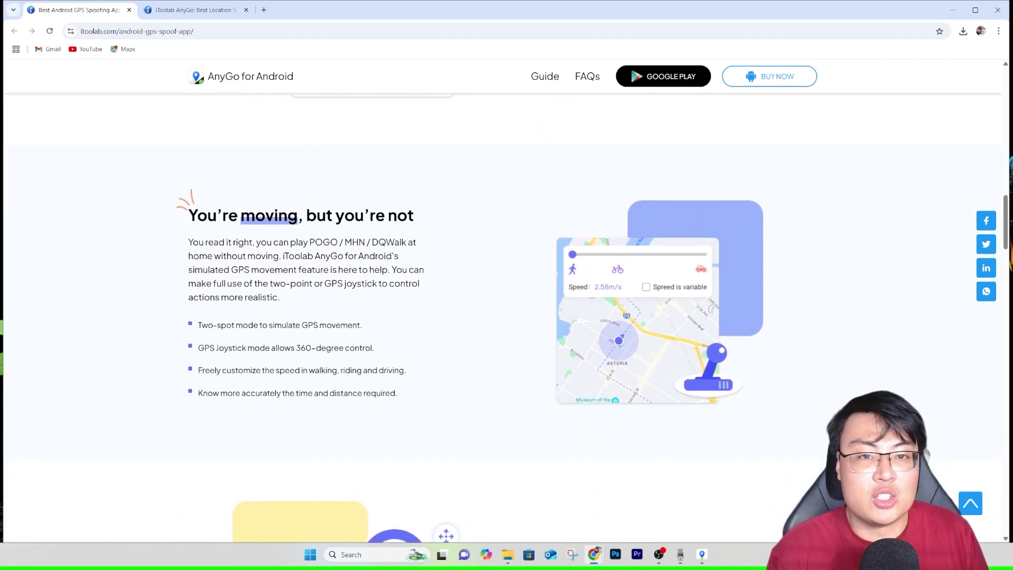
{"action": "scroll", "coordinate": [507, 317], "scroll_direction": "down", "scroll_amount": 1}
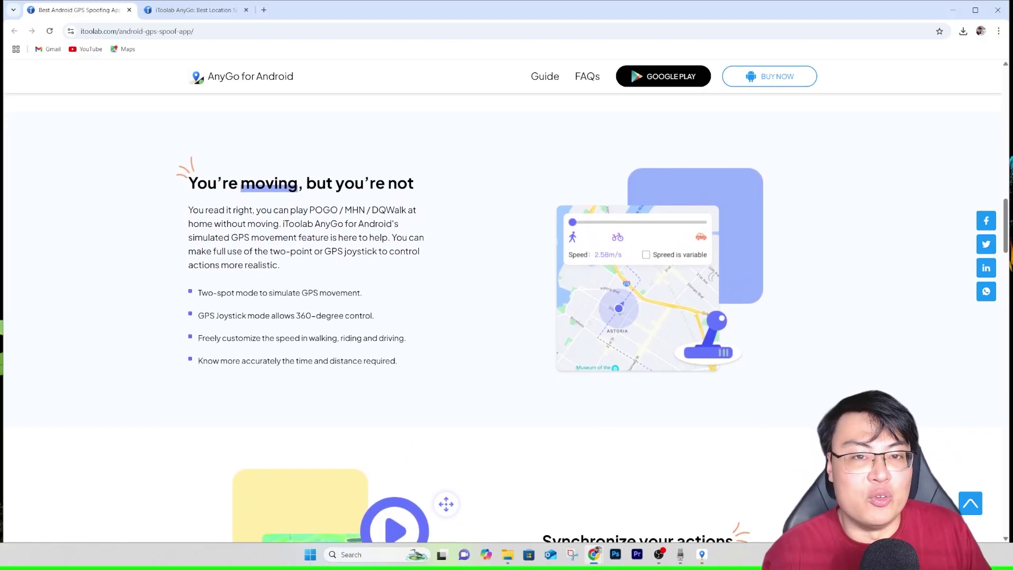
{"action": "scroll", "coordinate": [506, 316], "scroll_direction": "down", "scroll_amount": 1}
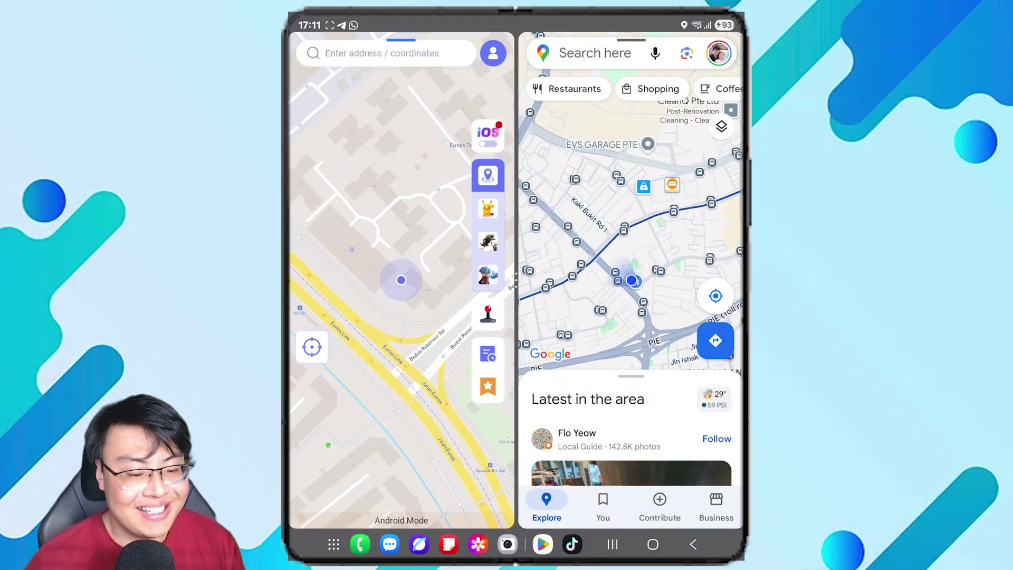
Step: Compare the current location in AnyGo and Google Maps, minimizing the "Latest in the area" sheet and recentring the Google map on it
{"action": "left_click_drag", "start_coordinate": [401, 280], "coordinate": [374, 264]}
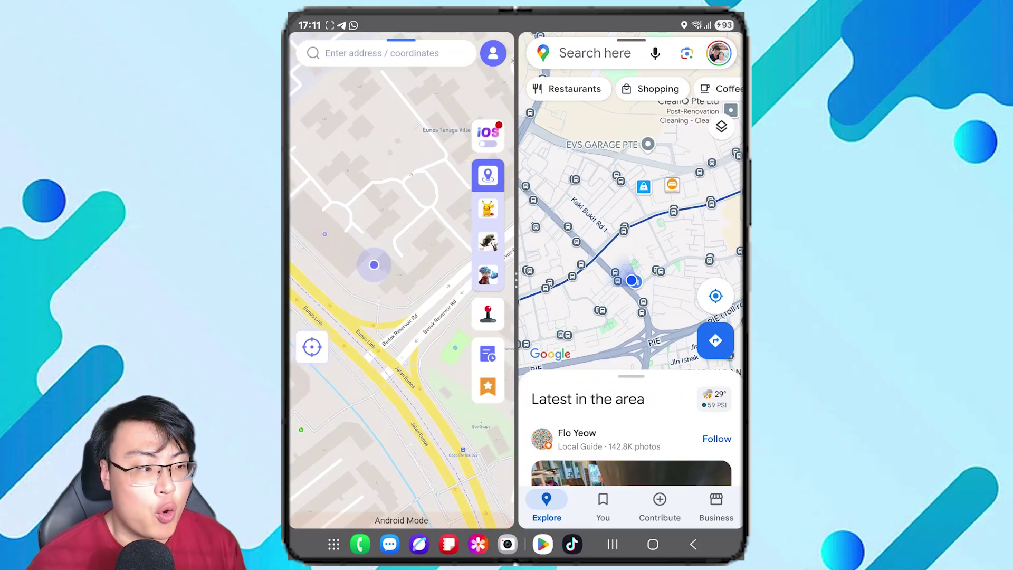
{"action": "left_click_drag", "start_coordinate": [631, 376], "coordinate": [631, 445]}
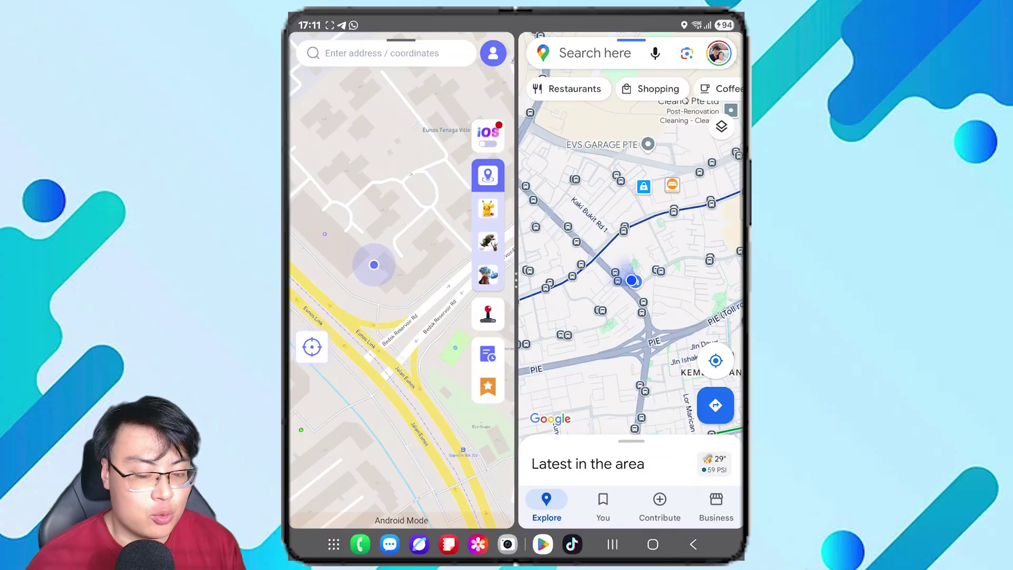
{"action": "left_click_drag", "start_coordinate": [631, 280], "coordinate": [621, 257]}
{"action": "left_click", "coordinate": [715, 364]}
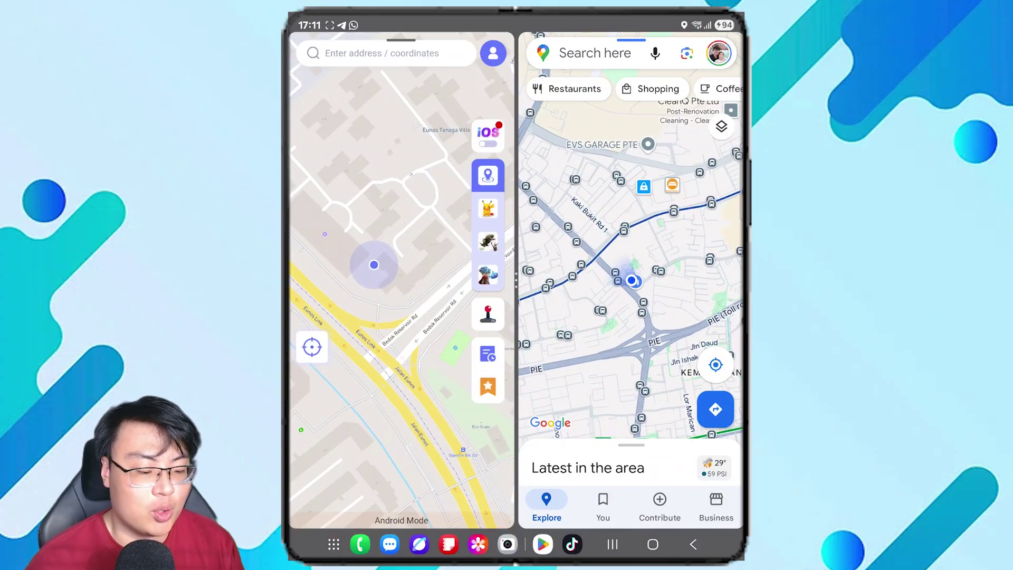
Step: Try to teleport in AnyGo to a spot north of Eunos Tenaga Ville
{"action": "scroll", "coordinate": [631, 280], "scroll_direction": "up", "scroll_amount": 1}
{"action": "scroll", "coordinate": [631, 280], "scroll_direction": "up", "scroll_amount": 2}
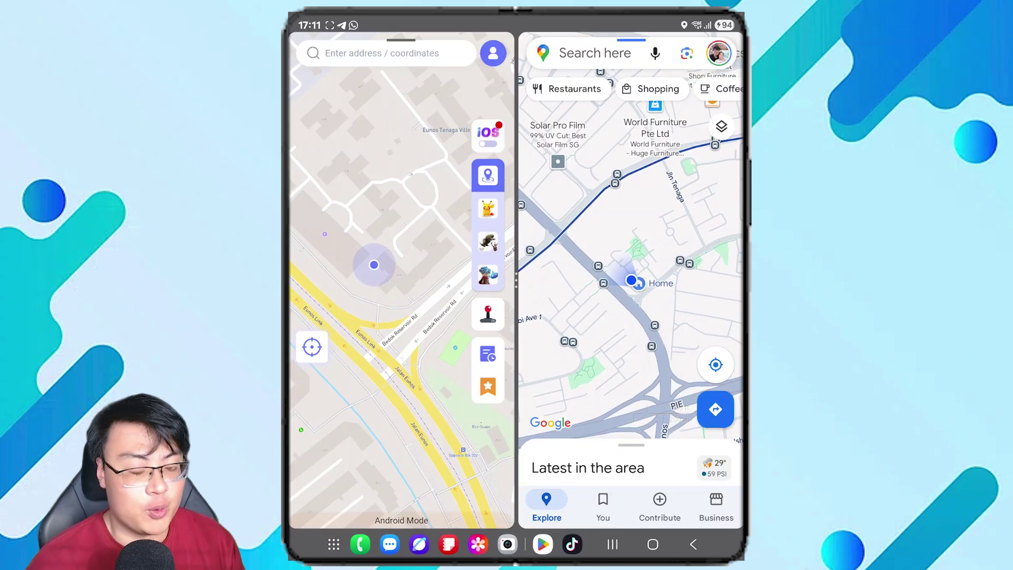
{"action": "scroll", "coordinate": [631, 280], "scroll_direction": "up", "scroll_amount": 3}
{"action": "scroll", "coordinate": [630, 280], "scroll_direction": "down", "scroll_amount": 2}
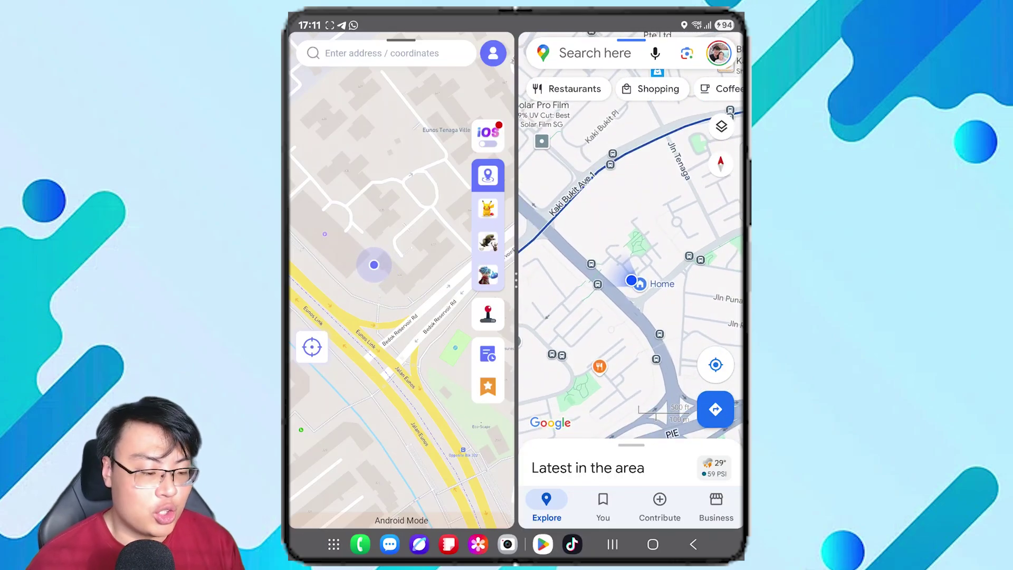
{"action": "scroll", "coordinate": [402, 304], "scroll_direction": "down", "scroll_amount": 3}
{"action": "left_click", "coordinate": [411, 165]}
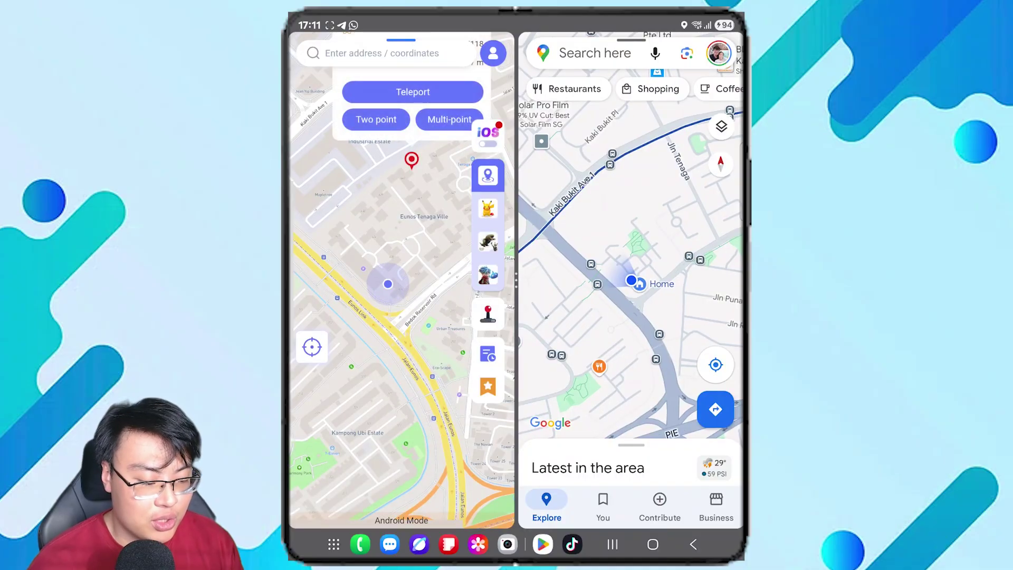
{"action": "left_click", "coordinate": [412, 92]}
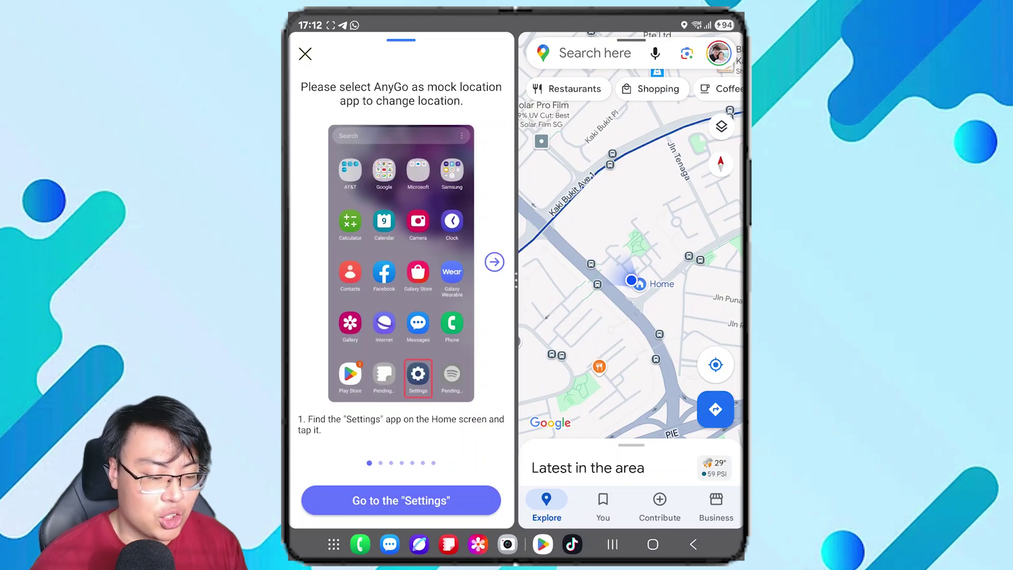
Step: Set AnyGo as the phone's mock location app in Developer options and return to the AnyGo map
{"action": "left_click", "coordinate": [401, 500]}
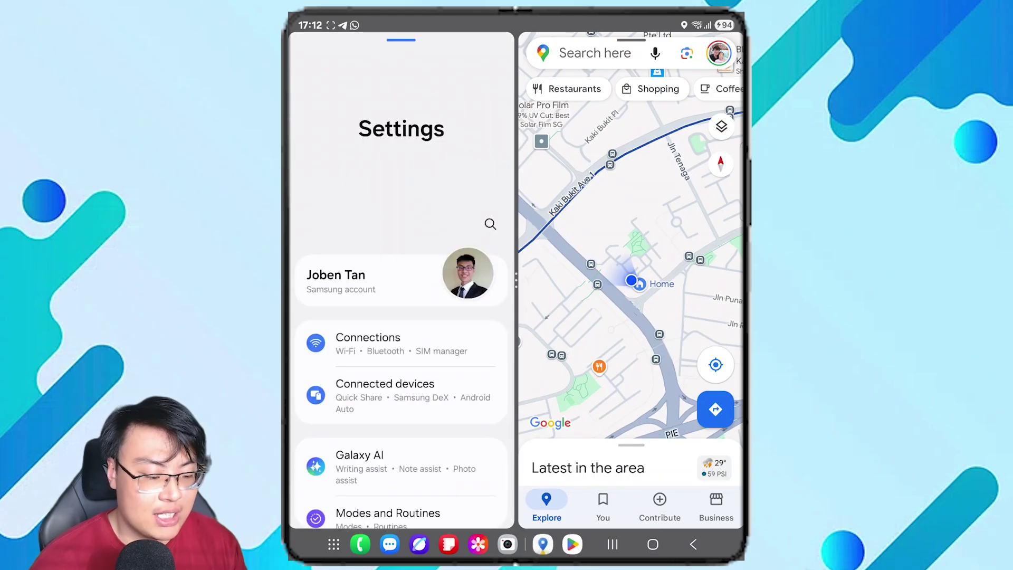
{"action": "scroll", "coordinate": [401, 316], "scroll_direction": "down", "scroll_amount": 15}
{"action": "left_click", "coordinate": [401, 491]}
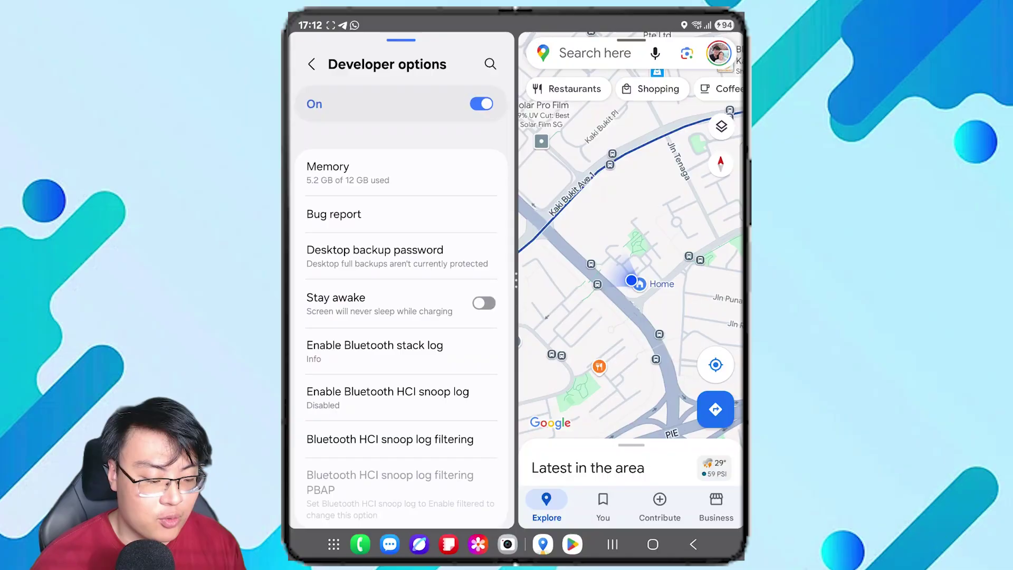
{"action": "scroll", "coordinate": [401, 316], "scroll_direction": "down", "scroll_amount": 15}
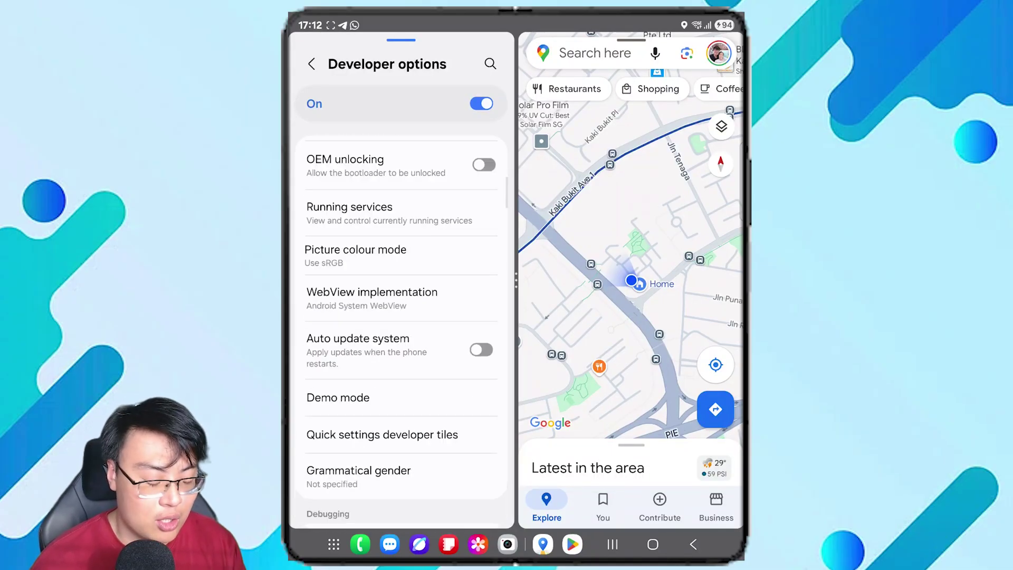
{"action": "scroll", "coordinate": [401, 317], "scroll_direction": "down", "scroll_amount": 5}
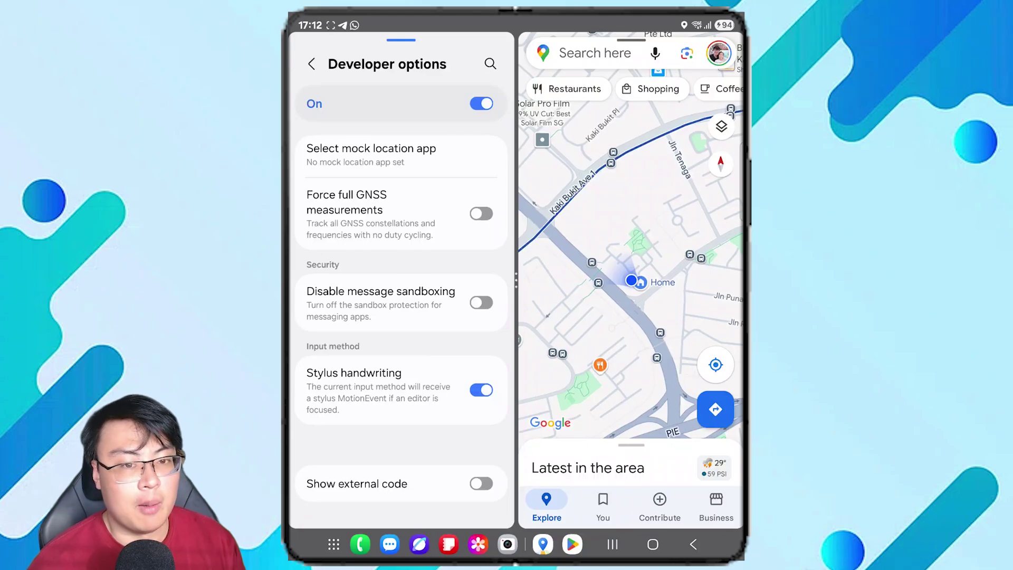
{"action": "scroll", "coordinate": [401, 316], "scroll_direction": "up", "scroll_amount": 2}
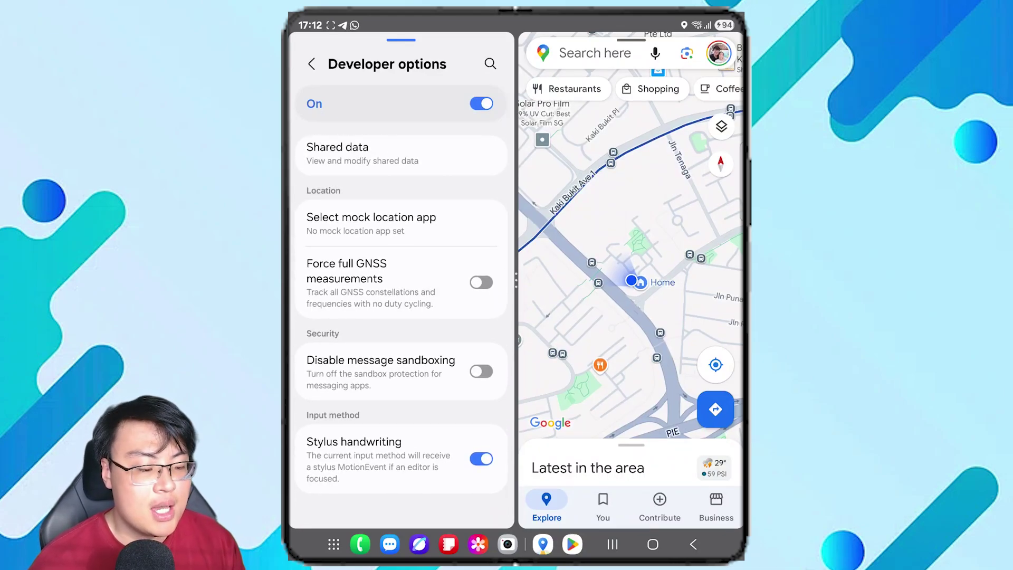
{"action": "left_click", "coordinate": [371, 222]}
{"action": "left_click", "coordinate": [350, 101]}
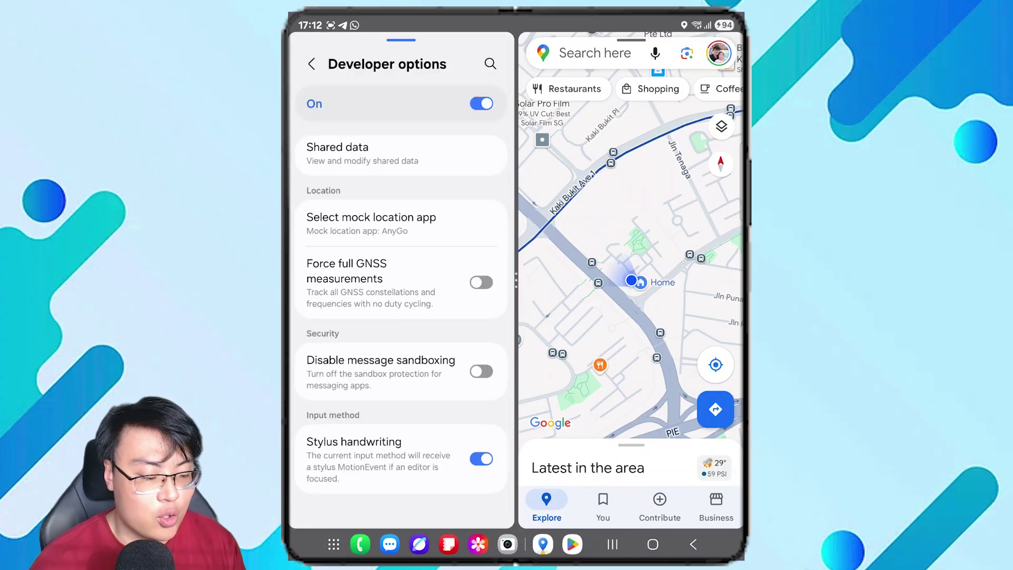
{"action": "left_click", "coordinate": [311, 64]}
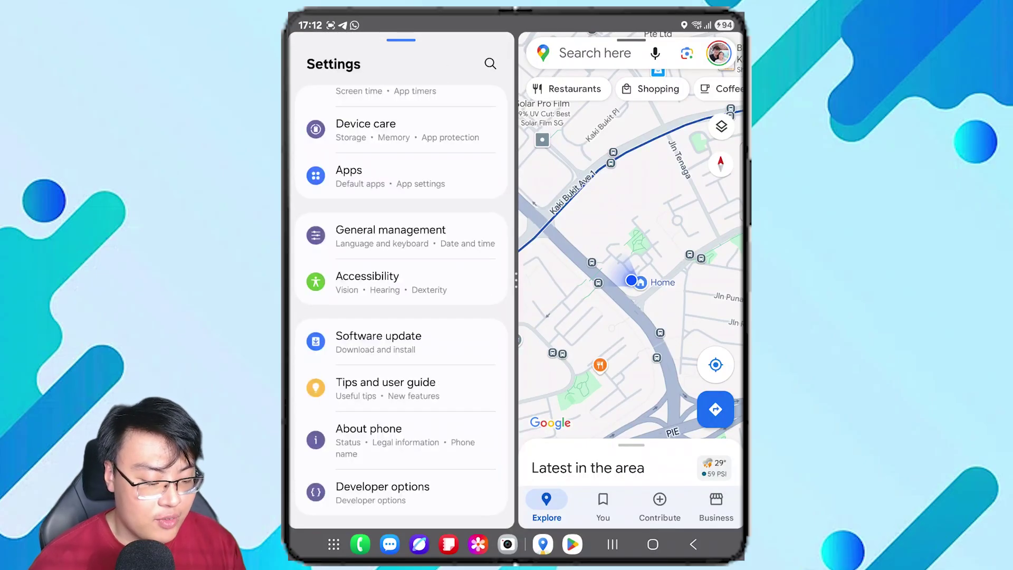
{"action": "left_click", "coordinate": [542, 544]}
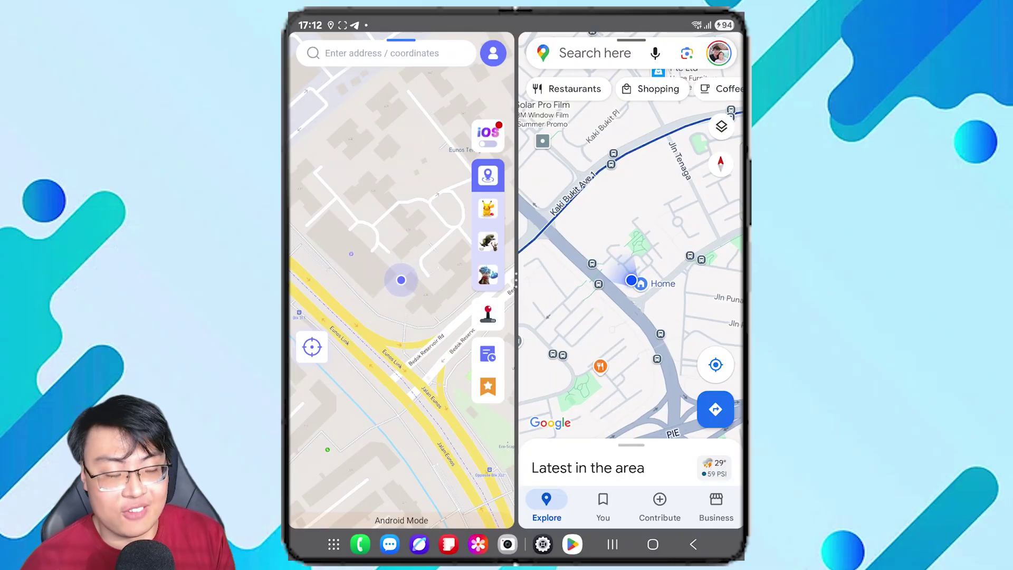
Step: Teleport in AnyGo to a point just east of Dubai at 25.215401, 55.481579
{"action": "left_click_drag", "start_coordinate": [400, 280], "coordinate": [400, 320]}
{"action": "scroll", "coordinate": [401, 284], "scroll_direction": "down", "scroll_amount": 1}
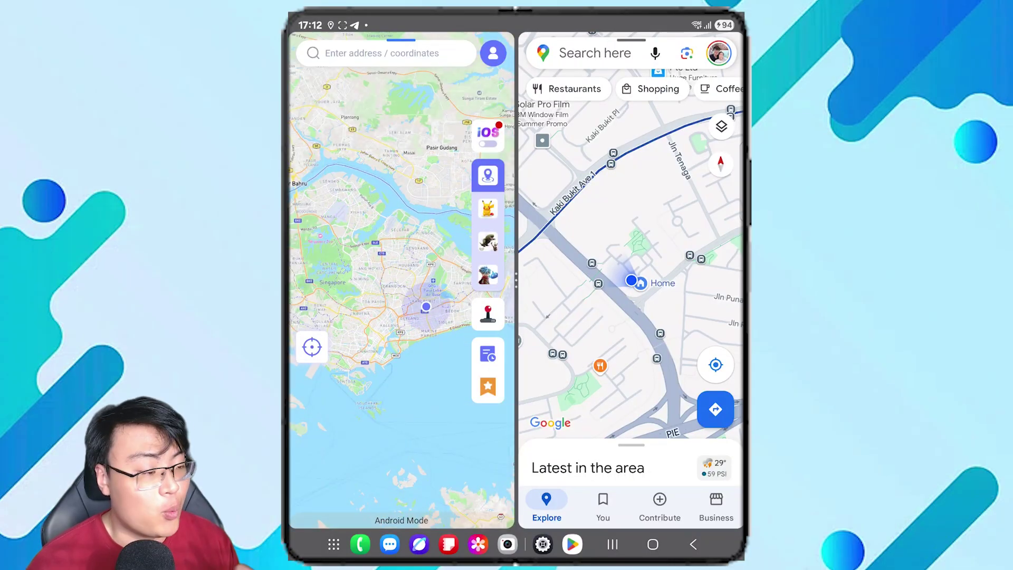
{"action": "left_click_drag", "start_coordinate": [369, 279], "coordinate": [448, 293]}
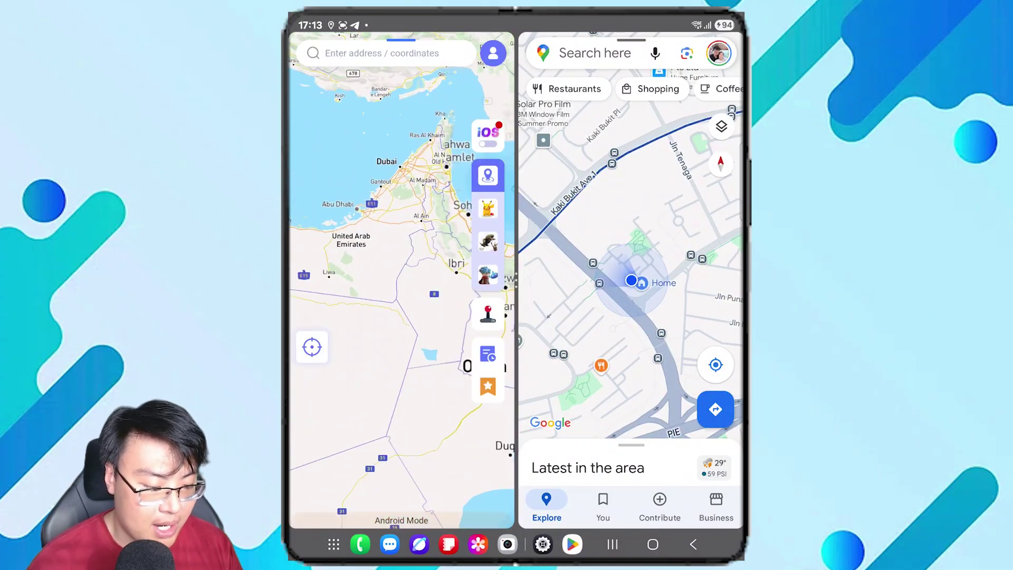
{"action": "left_click", "coordinate": [370, 160]}
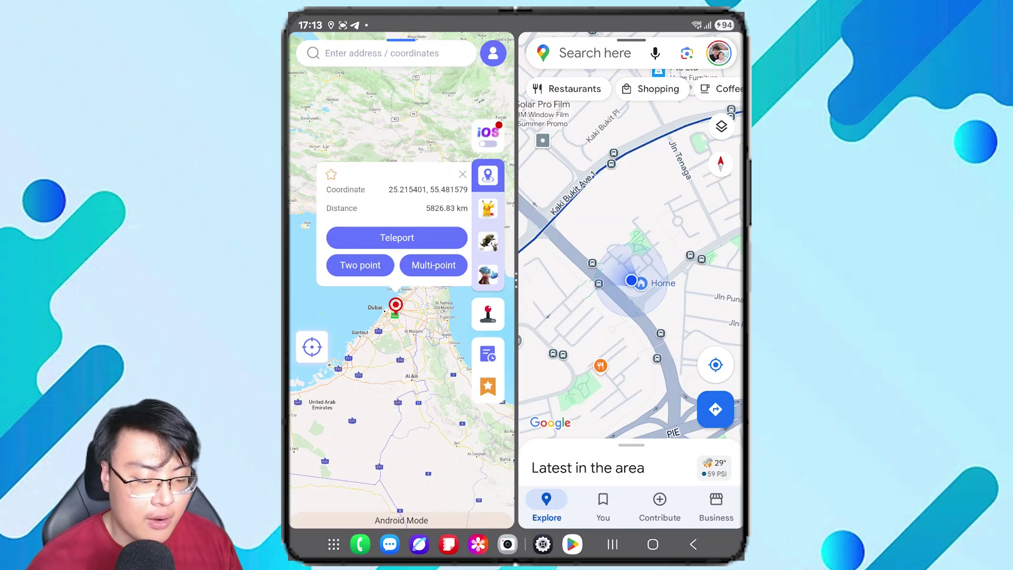
{"action": "left_click", "coordinate": [397, 237]}
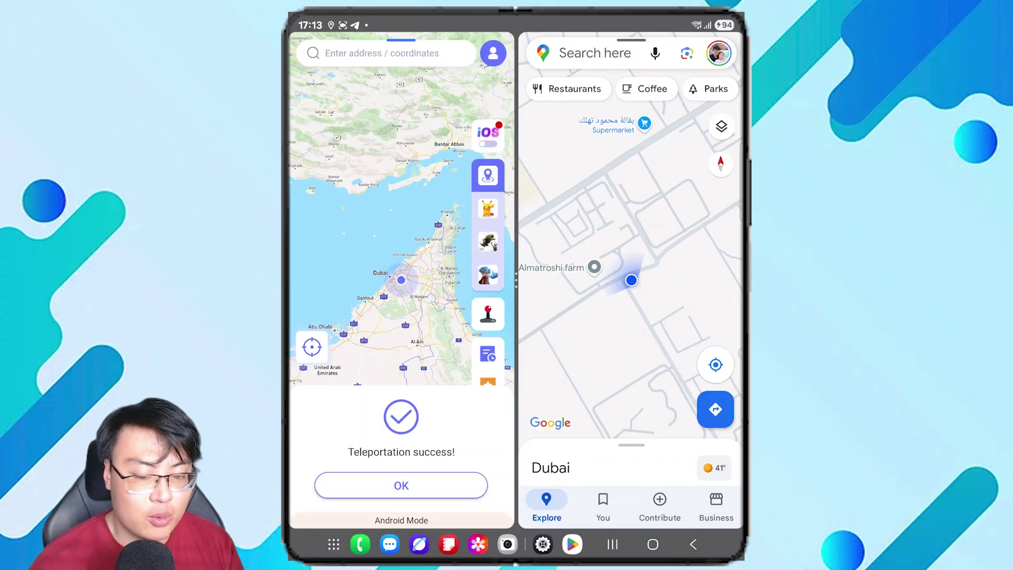
Step: Check the teleported Dubai location on the Google map and dismiss AnyGo's teleportation message
{"action": "scroll", "coordinate": [631, 280], "scroll_direction": "up", "scroll_amount": 2}
{"action": "scroll", "coordinate": [631, 280], "scroll_direction": "down", "scroll_amount": 5}
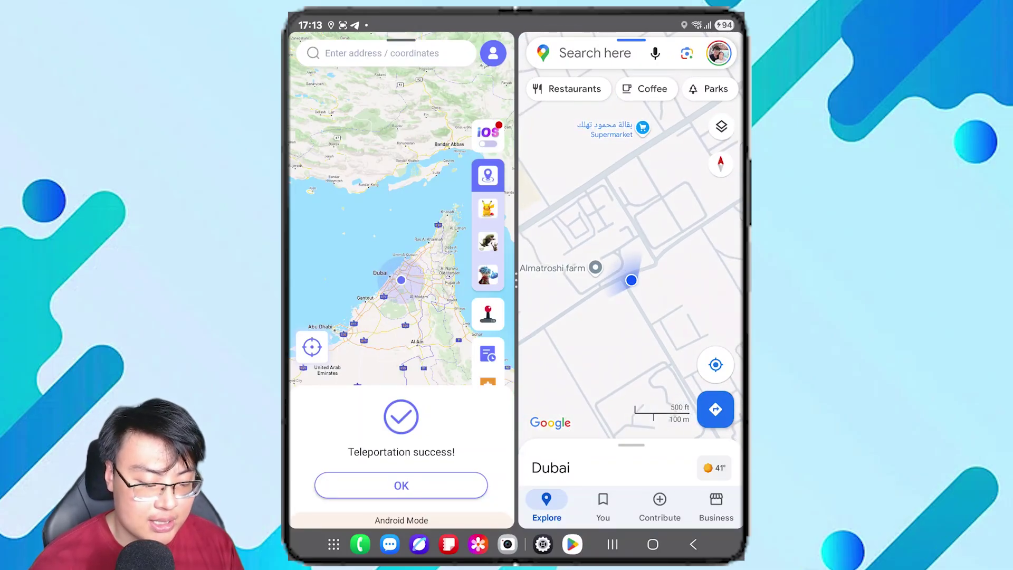
{"action": "scroll", "coordinate": [631, 280], "scroll_direction": "down", "scroll_amount": 5}
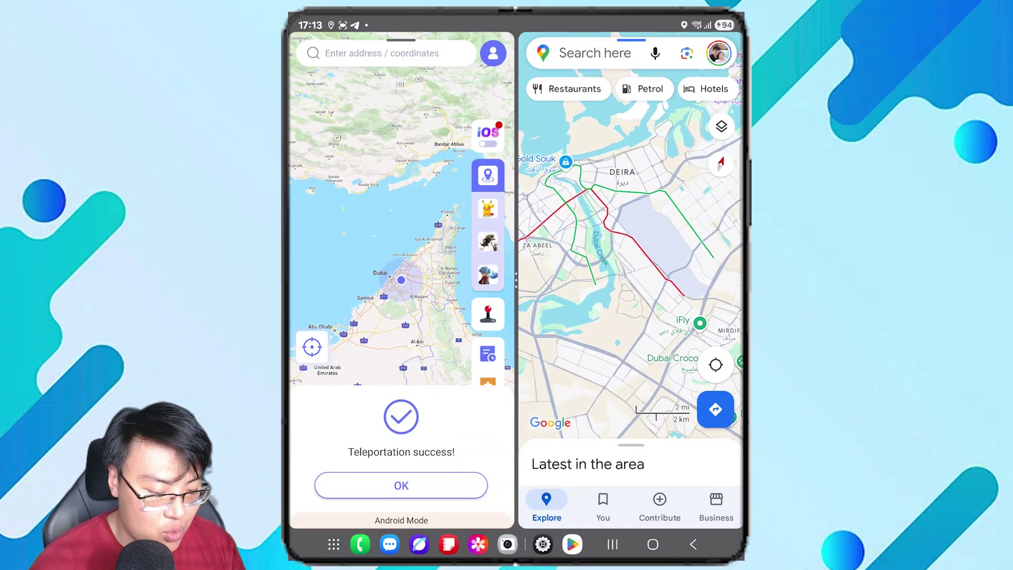
{"action": "left_click", "coordinate": [401, 485]}
Step: Teleport in AnyGo to a point northeast of Sharjah, inland from Umm Al Quwain
{"action": "scroll", "coordinate": [411, 293], "scroll_direction": "up", "scroll_amount": 3}
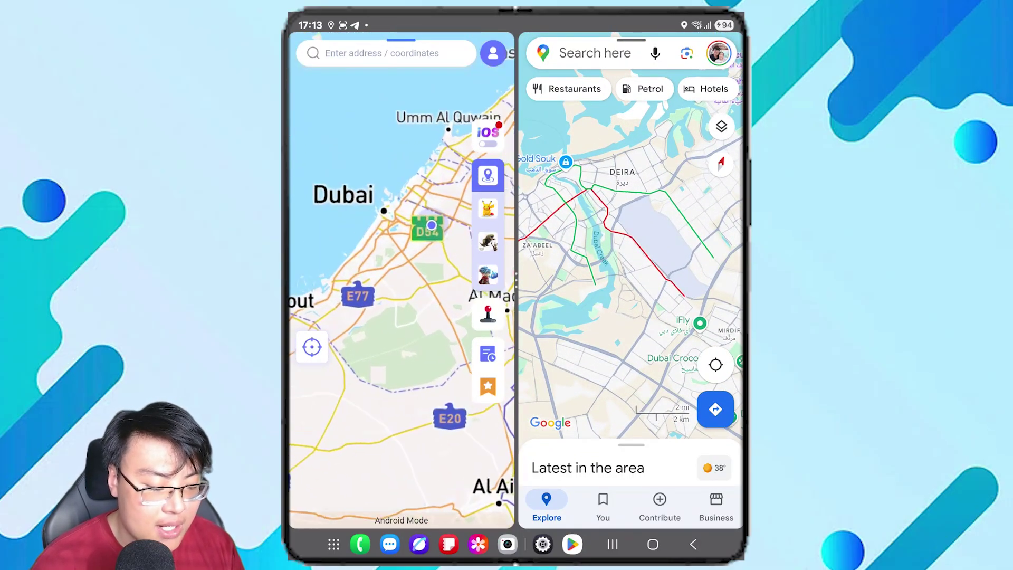
{"action": "left_click", "coordinate": [421, 162]}
{"action": "left_click", "coordinate": [421, 111]}
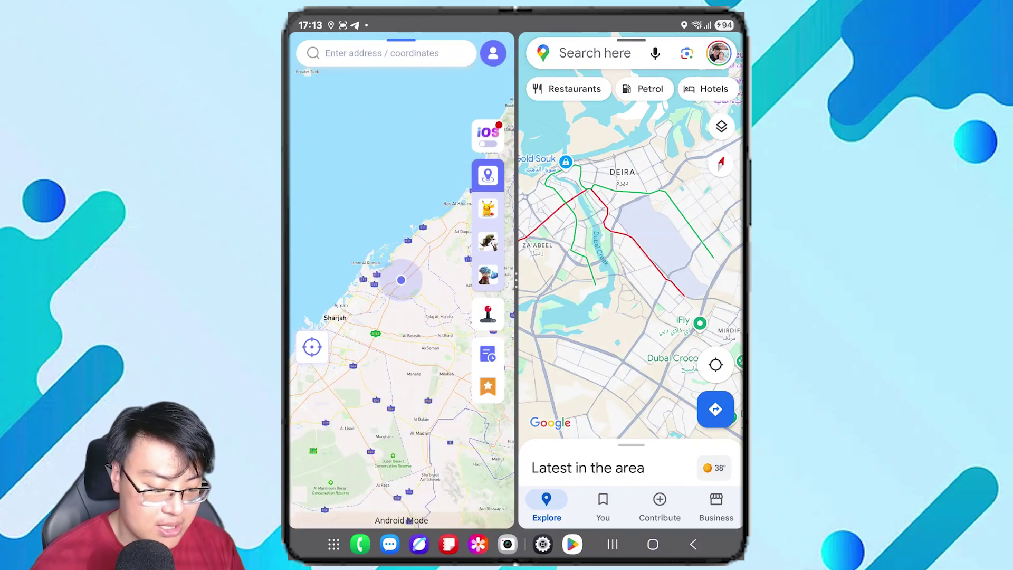
{"action": "scroll", "coordinate": [378, 310], "scroll_direction": "up", "scroll_amount": 2}
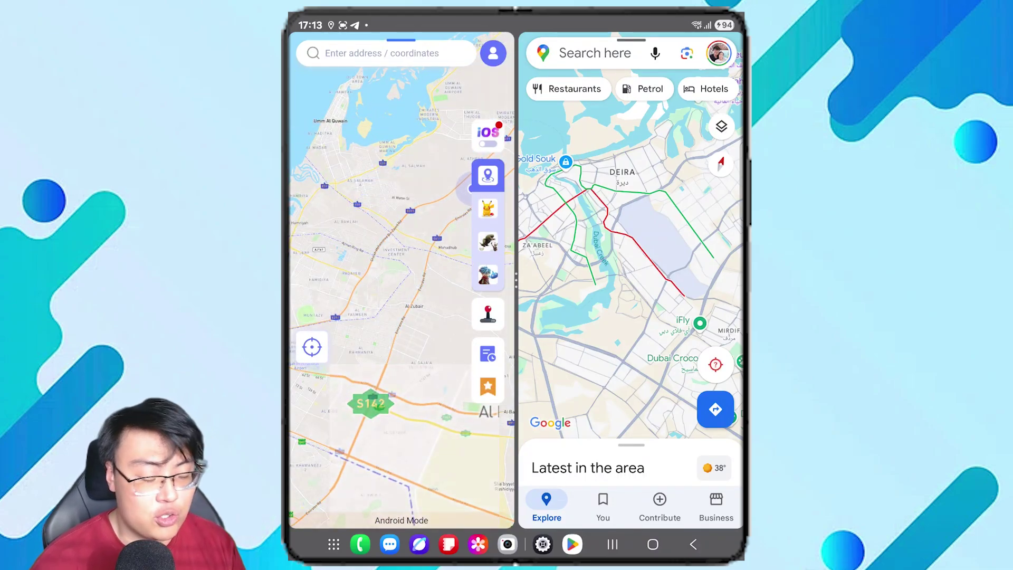
Step: Teleport in AnyGo to 25.420283, 55.534219 in Ajman and recentre the Google map on the new location
{"action": "scroll", "coordinate": [401, 279], "scroll_direction": "down", "scroll_amount": 2}
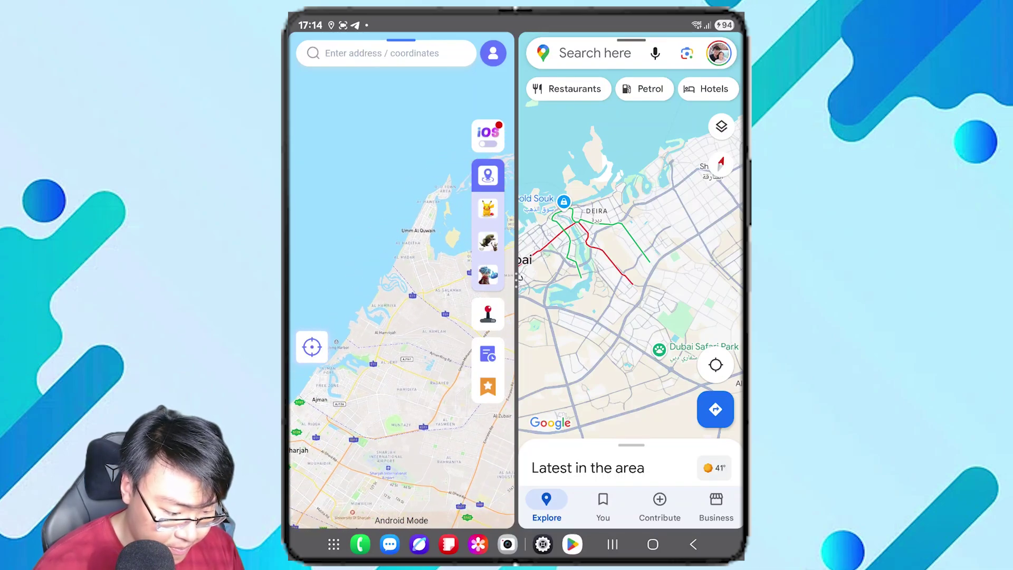
{"action": "left_click", "coordinate": [396, 332]}
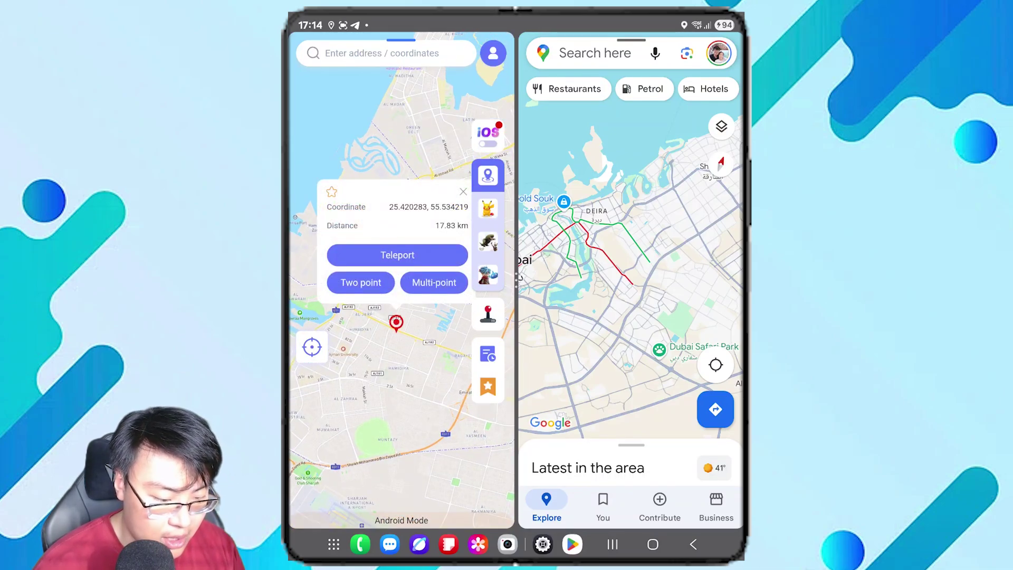
{"action": "left_click", "coordinate": [396, 255]}
{"action": "left_click", "coordinate": [715, 364]}
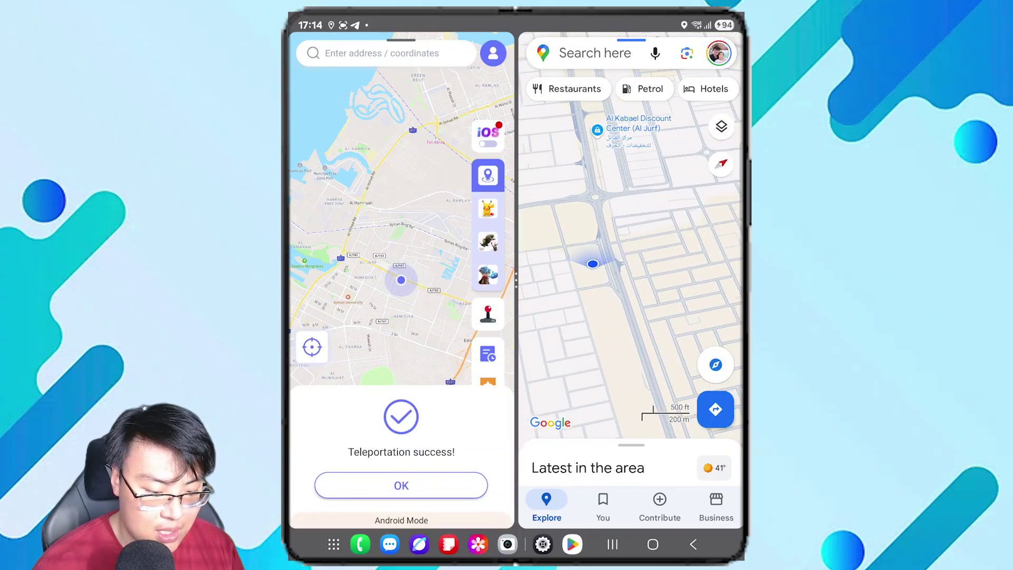
{"action": "left_click", "coordinate": [400, 485]}
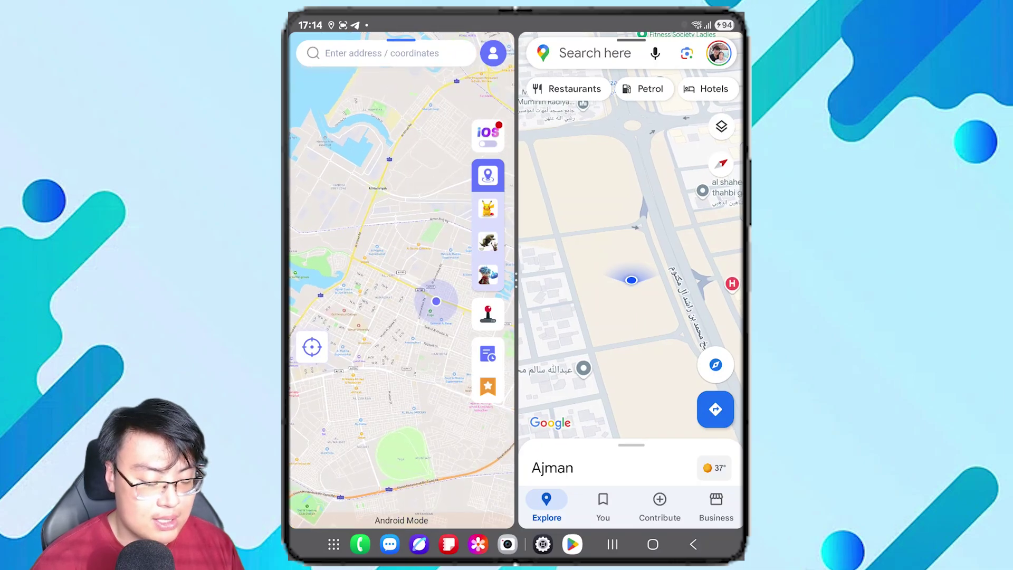
Step: Create a two-point route in AnyGo from the current Ajman position to 25.422387, 55.501551
{"action": "left_click_drag", "start_coordinate": [369, 316], "coordinate": [417, 321]}
{"action": "left_click", "coordinate": [371, 303]}
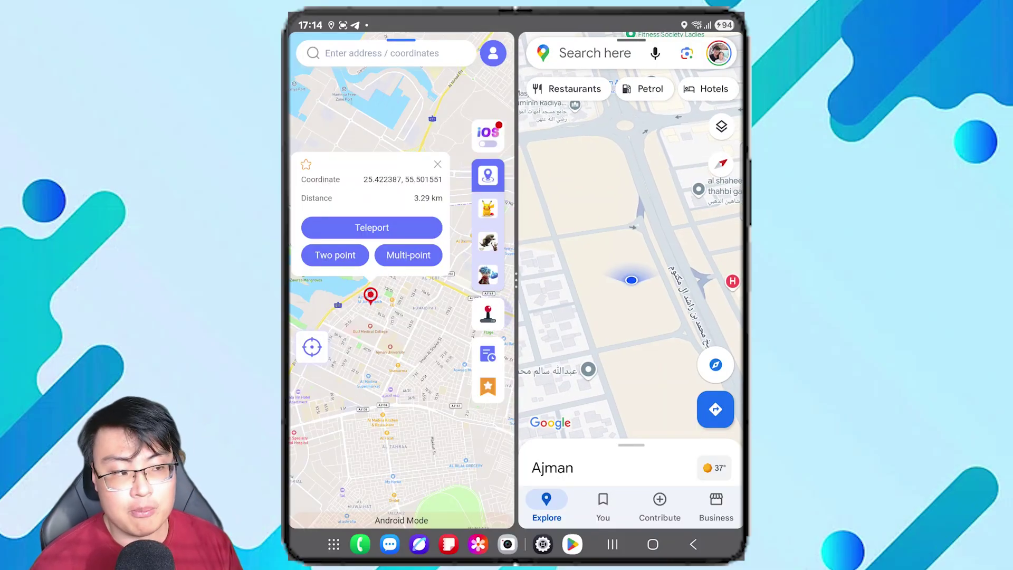
{"action": "left_click", "coordinate": [335, 255]}
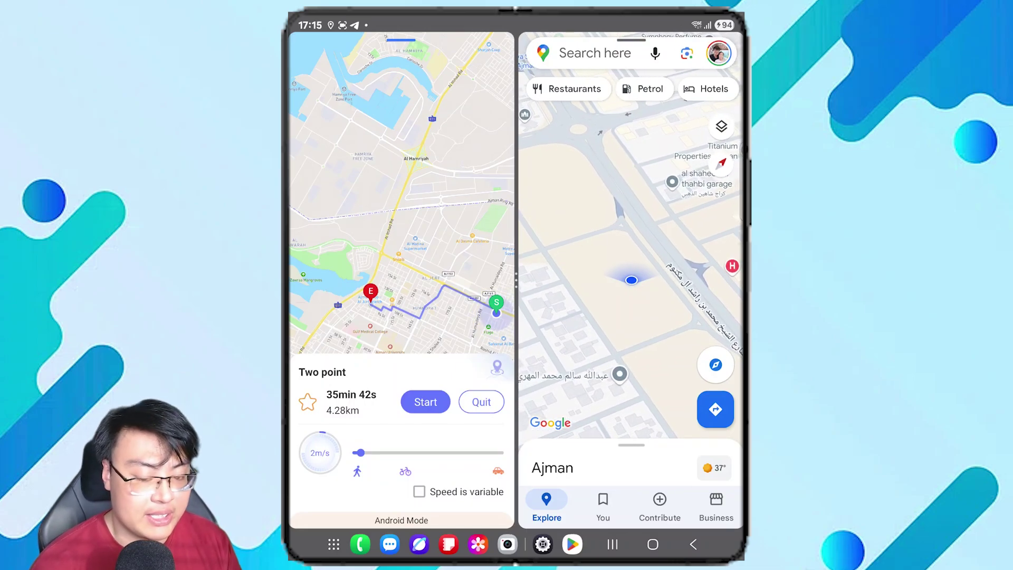
Step: Set the two-point route's speed to 28.0 m/s with variable speed turned off
{"action": "left_click_drag", "start_coordinate": [359, 452], "coordinate": [443, 452]}
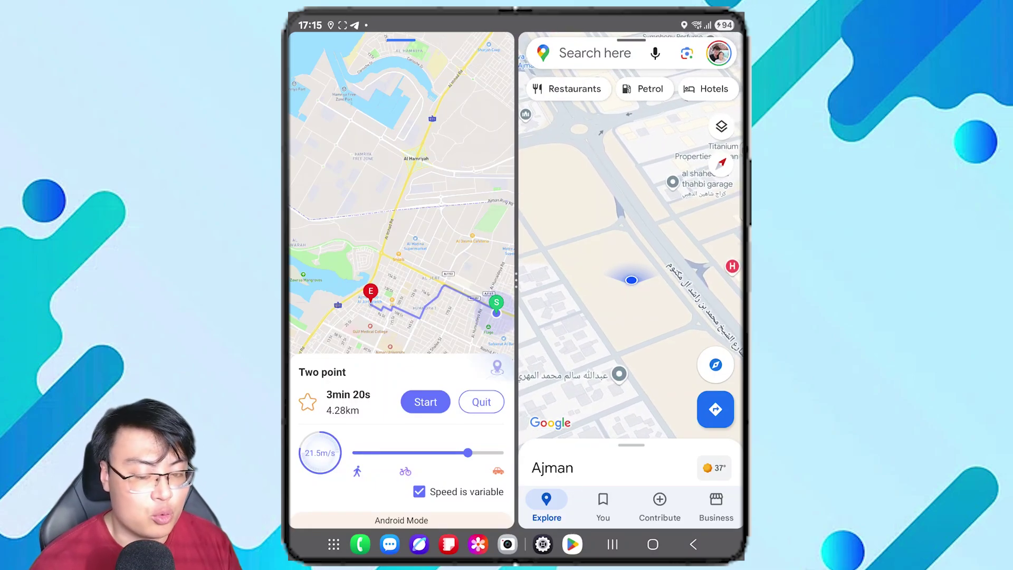
{"action": "left_click", "coordinate": [418, 491]}
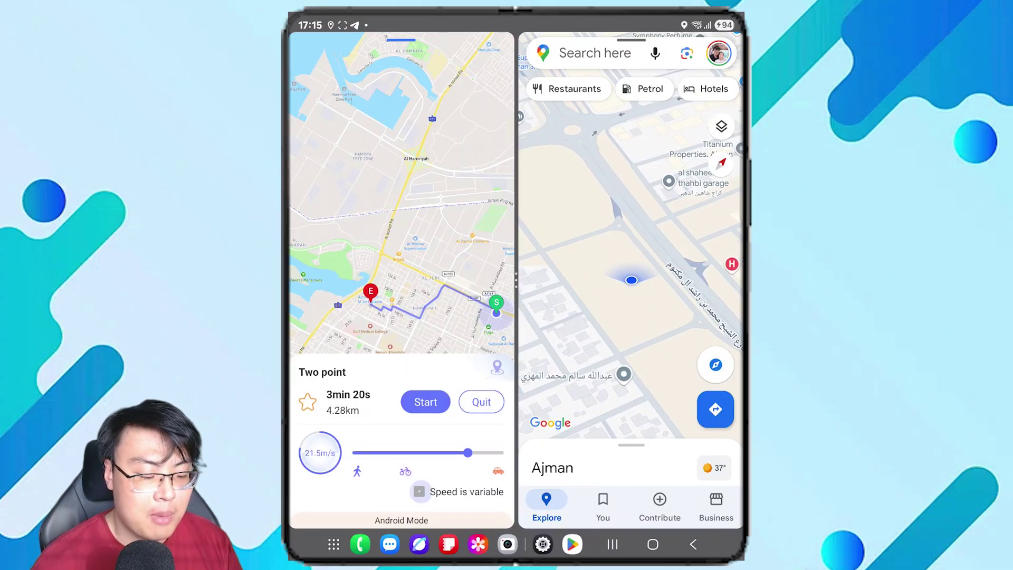
{"action": "left_click_drag", "start_coordinate": [467, 452], "coordinate": [504, 453]}
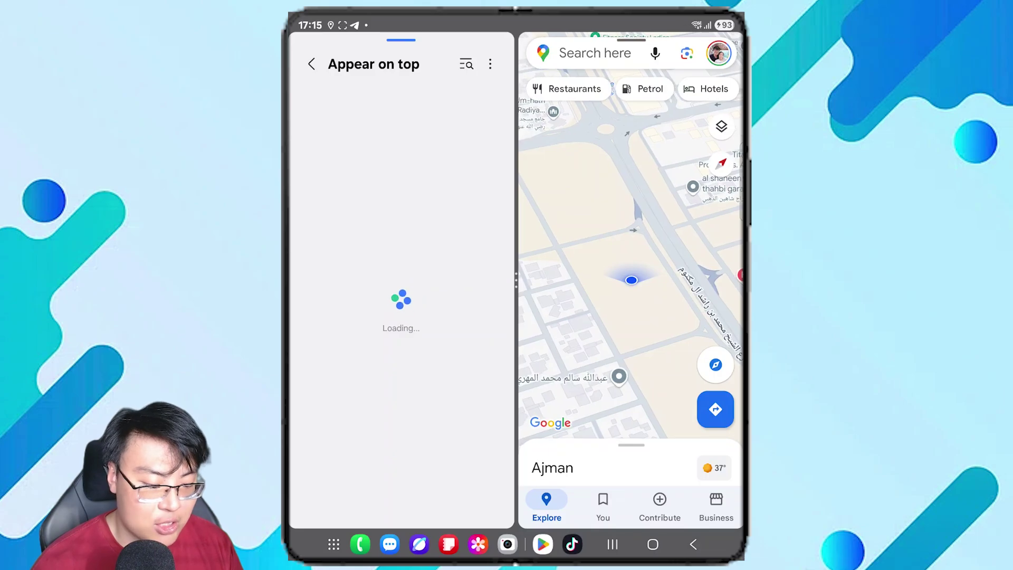
Step: Allow AnyGo to appear on top of other apps and start the two-point route
{"action": "left_click", "coordinate": [481, 301]}
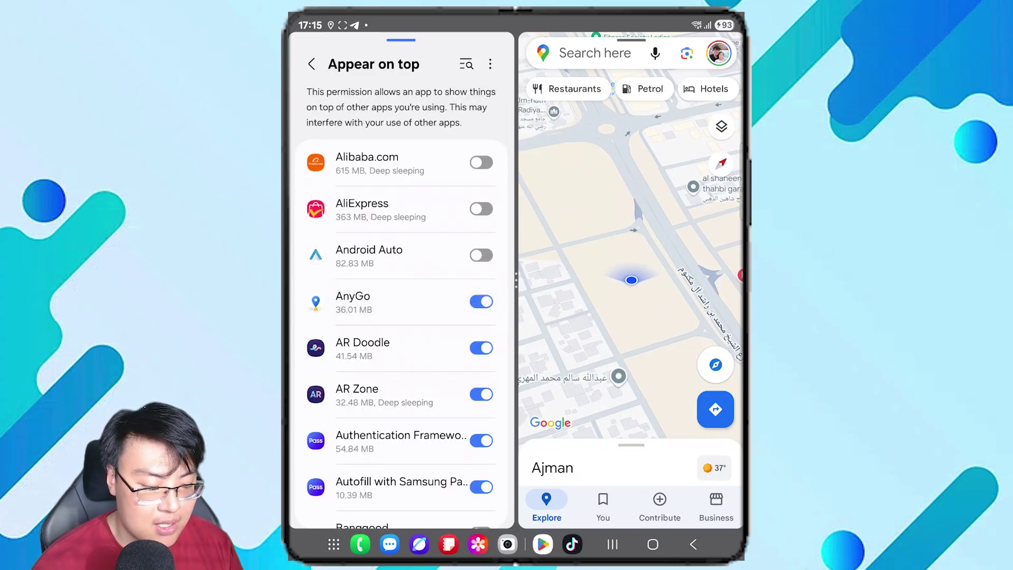
{"action": "left_click", "coordinate": [312, 64]}
{"action": "left_click", "coordinate": [422, 402]}
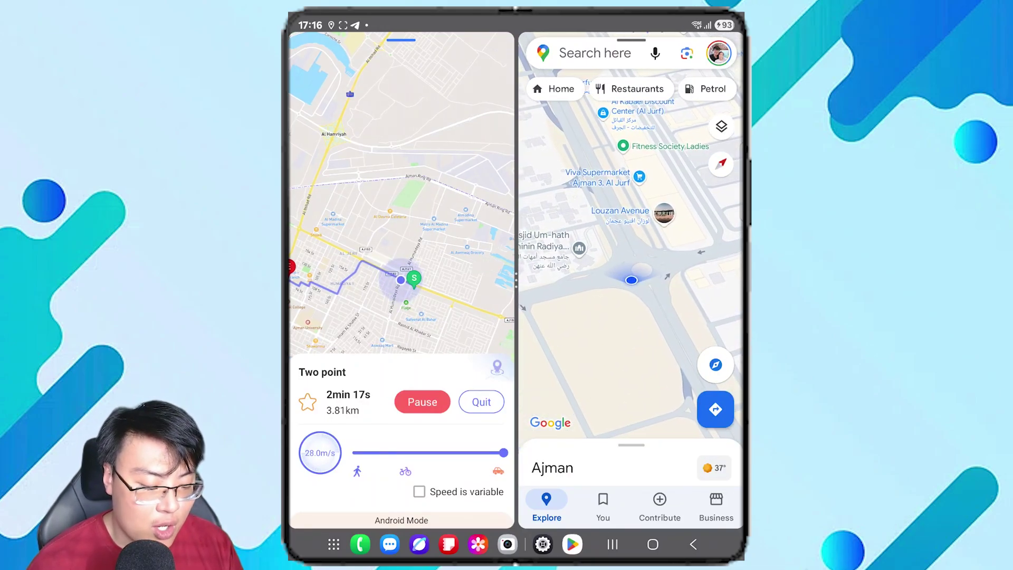
Step: Pause and resume the two-point route, and quit it partway so the location stays at the current position
{"action": "left_click", "coordinate": [422, 402]}
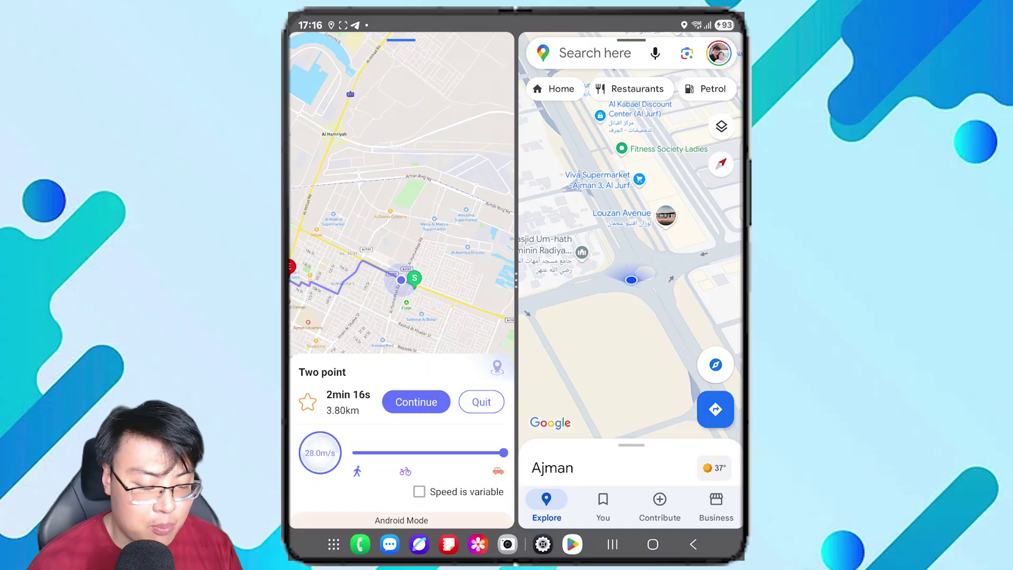
{"action": "left_click", "coordinate": [417, 401]}
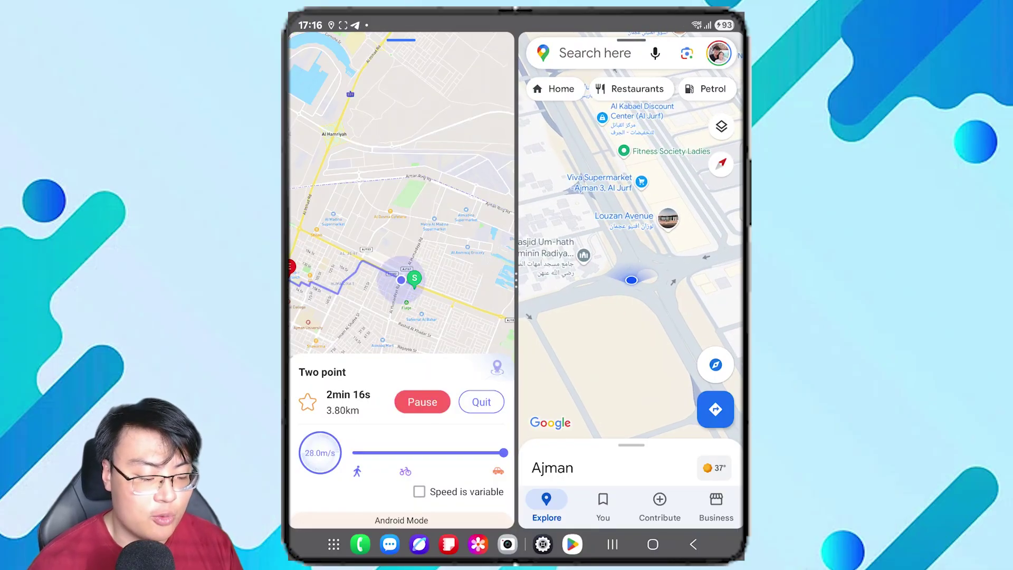
{"action": "left_click", "coordinate": [422, 402]}
{"action": "left_click", "coordinate": [481, 401]}
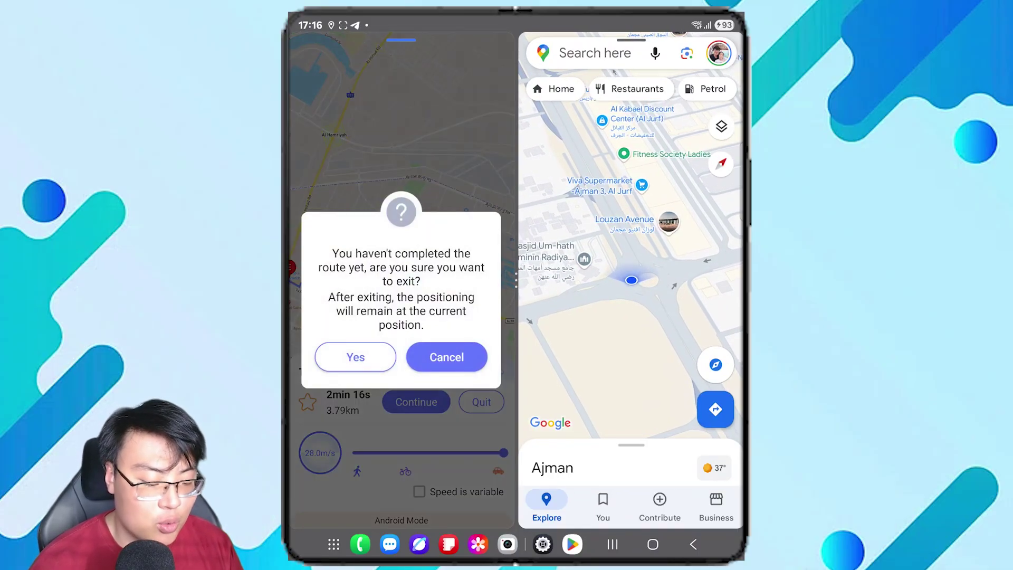
{"action": "left_click", "coordinate": [355, 357]}
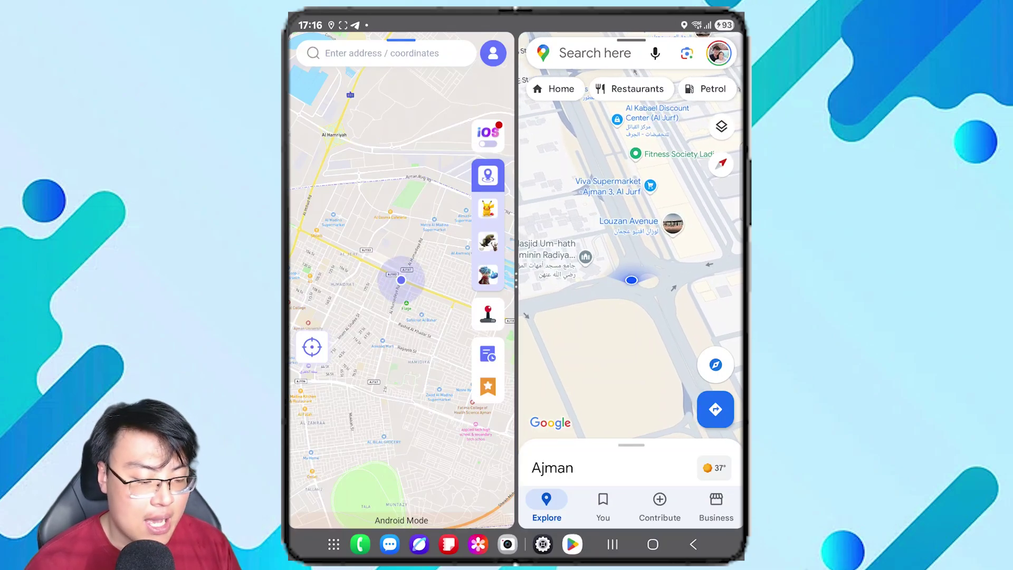
Step: Begin a multi-point route in AnyGo with its first point at 25.404926, 55.488156
{"action": "left_click_drag", "start_coordinate": [401, 280], "coordinate": [447, 331]}
{"action": "scroll", "coordinate": [434, 330], "scroll_direction": "down", "scroll_amount": 3}
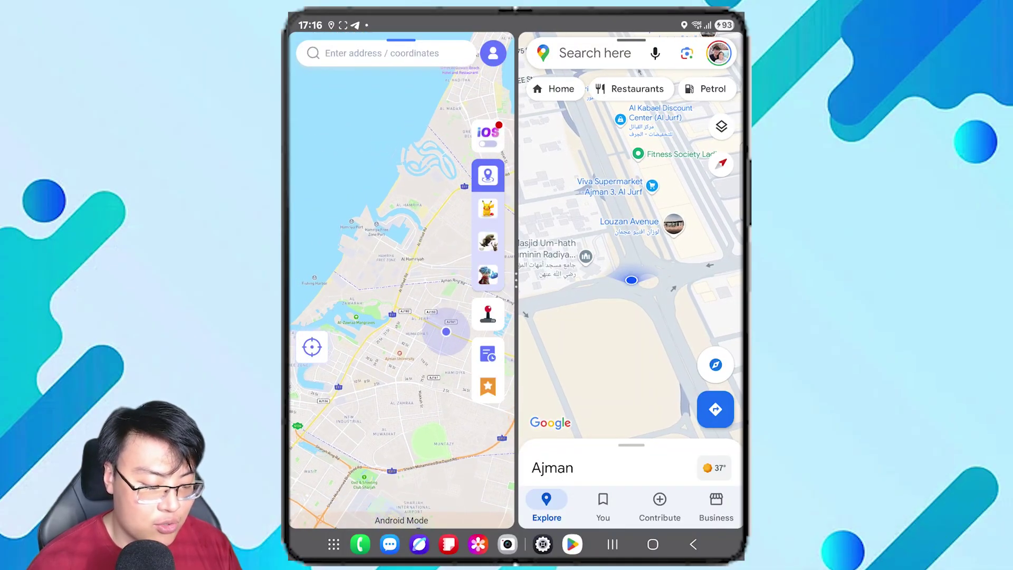
{"action": "left_click", "coordinate": [364, 367]}
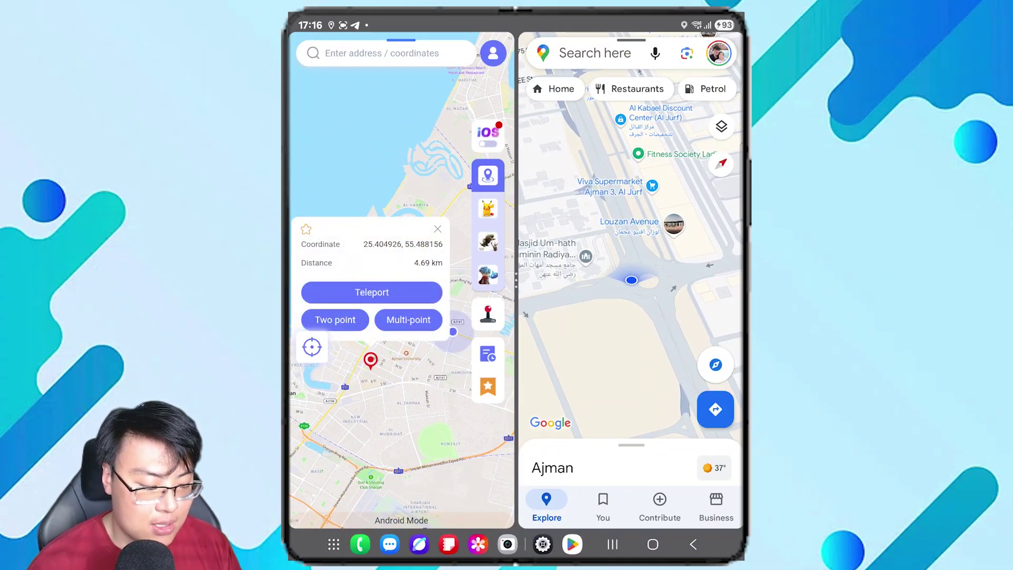
{"action": "left_click", "coordinate": [407, 318]}
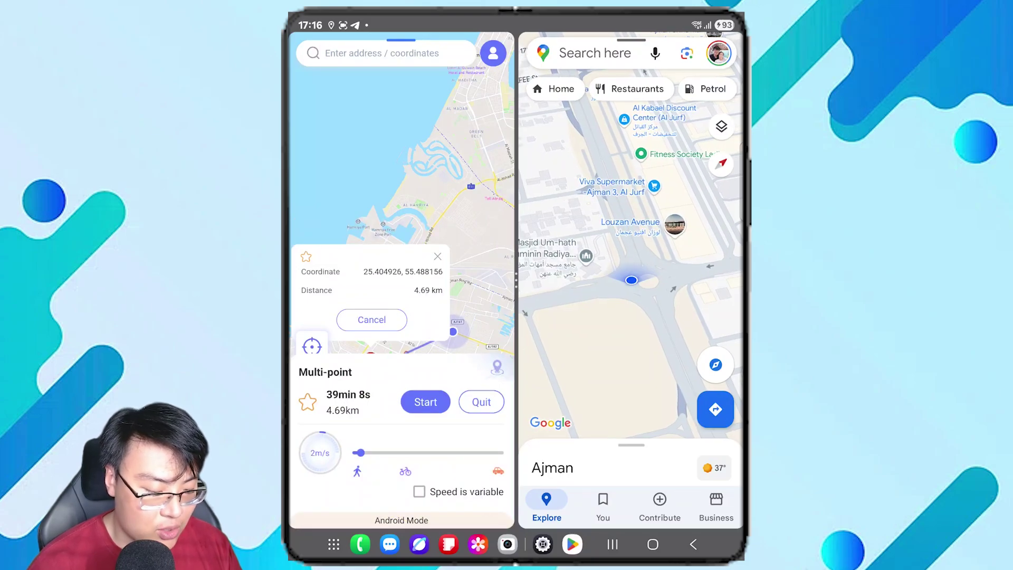
Step: Add five more points to the multi-point route, looping south-east through 25.363335, 55.551660 and ending at 25.437426, 55.554759
{"action": "left_click_drag", "start_coordinate": [401, 295], "coordinate": [405, 211]}
{"action": "left_click_drag", "start_coordinate": [400, 253], "coordinate": [371, 244]}
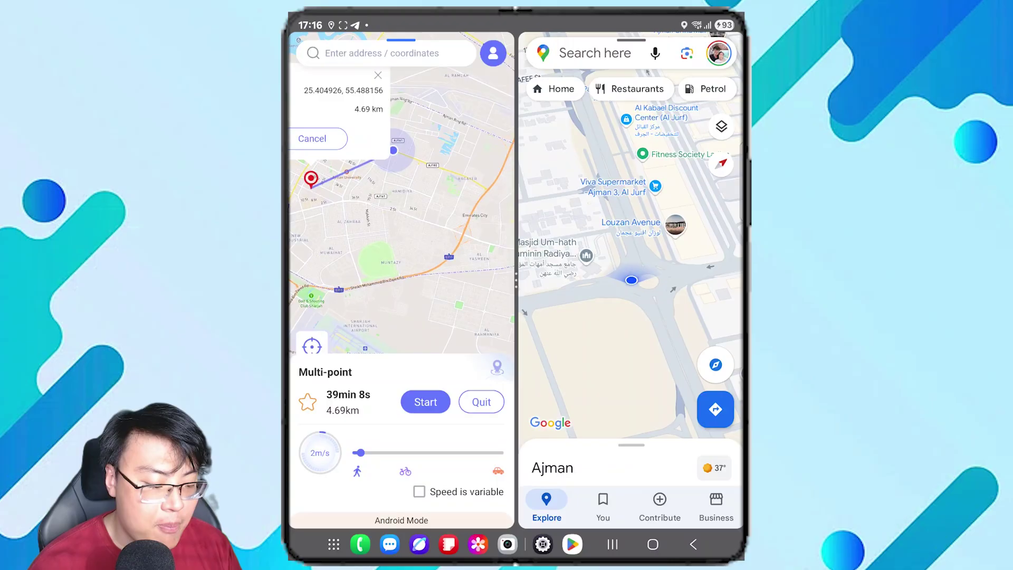
{"action": "left_click", "coordinate": [370, 258]}
{"action": "left_click", "coordinate": [436, 274]}
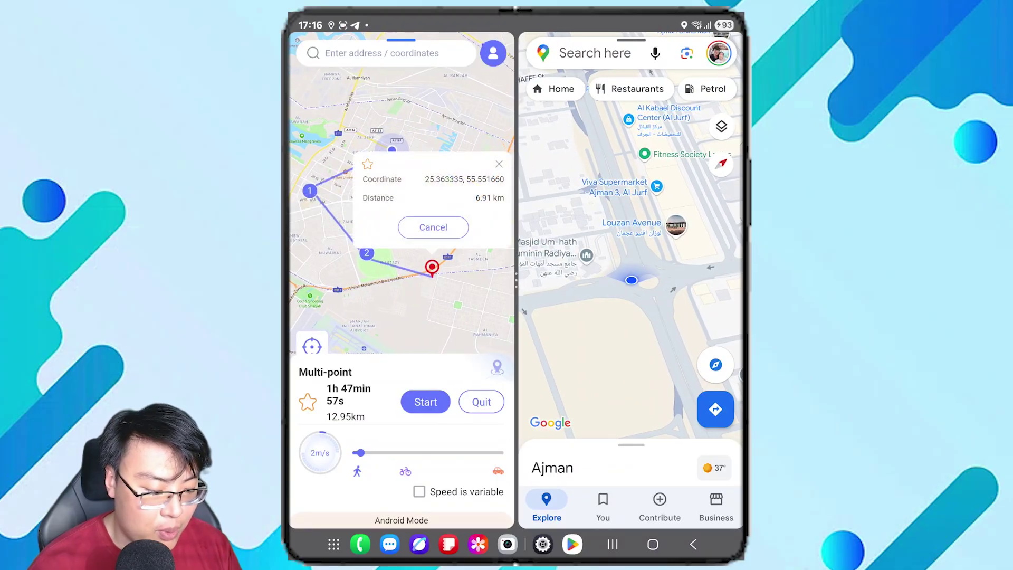
{"action": "left_click", "coordinate": [483, 258]}
{"action": "left_click", "coordinate": [444, 88]}
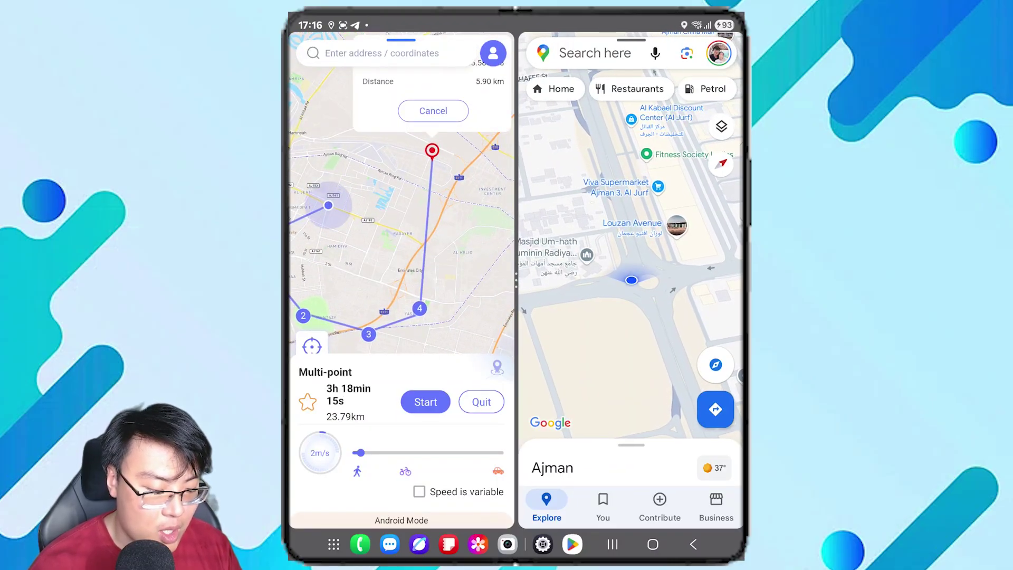
{"action": "left_click", "coordinate": [374, 172]}
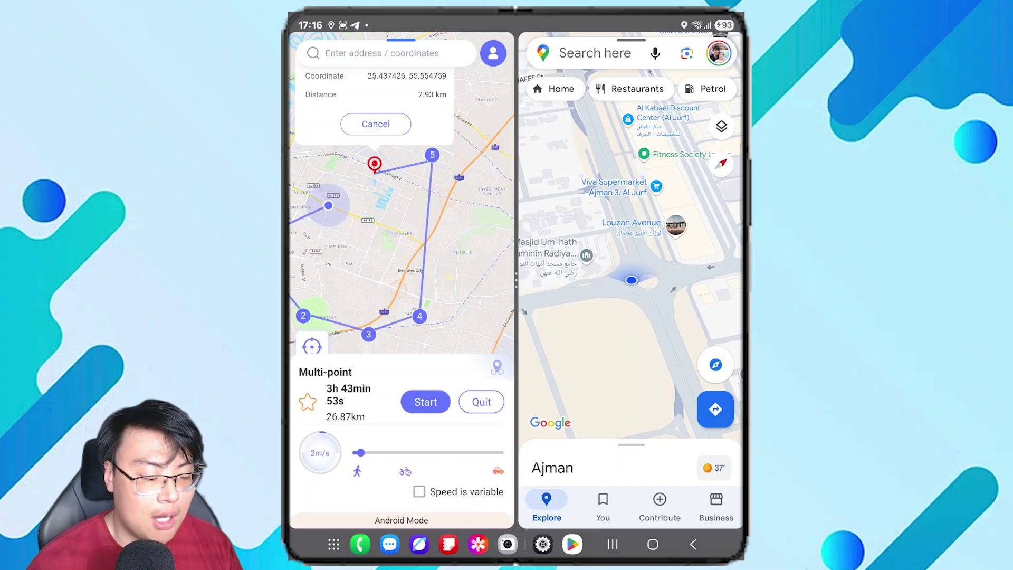
Step: Set the multi-point route's speed to 28.0 m/s with variable speed turned off and start the route
{"action": "left_click_drag", "start_coordinate": [370, 237], "coordinate": [413, 220]}
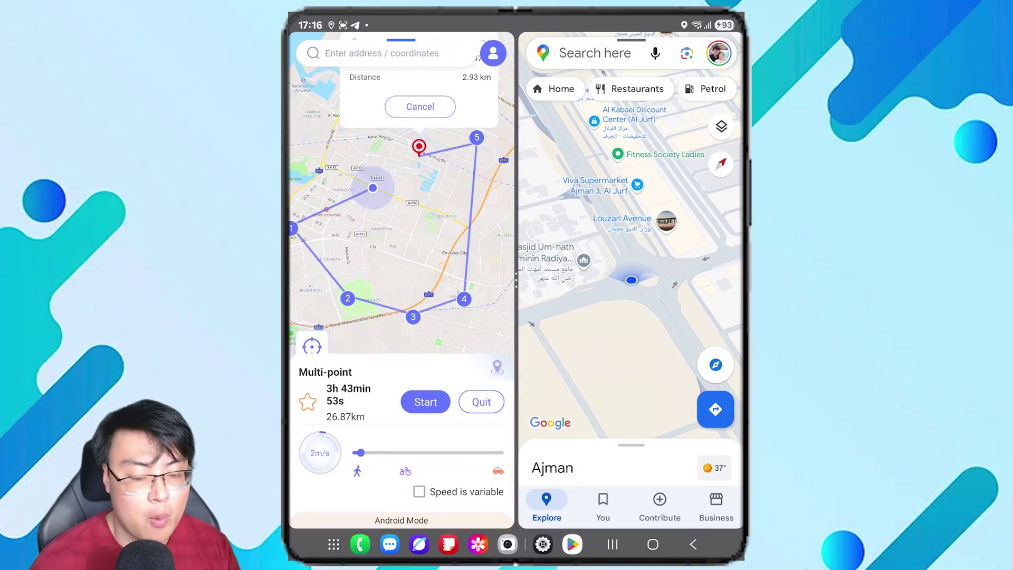
{"action": "left_click_drag", "start_coordinate": [360, 453], "coordinate": [503, 453]}
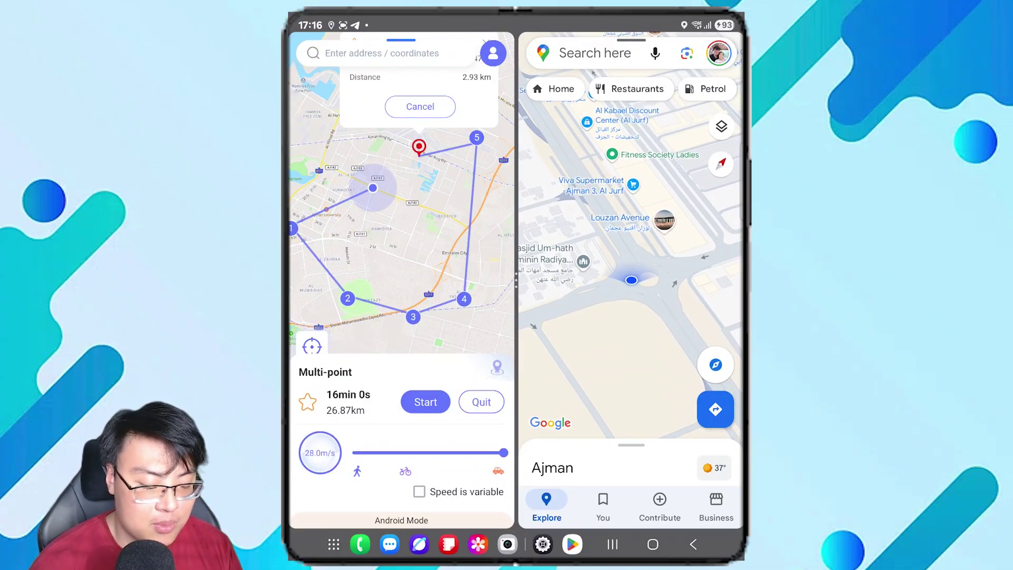
{"action": "left_click", "coordinate": [419, 491]}
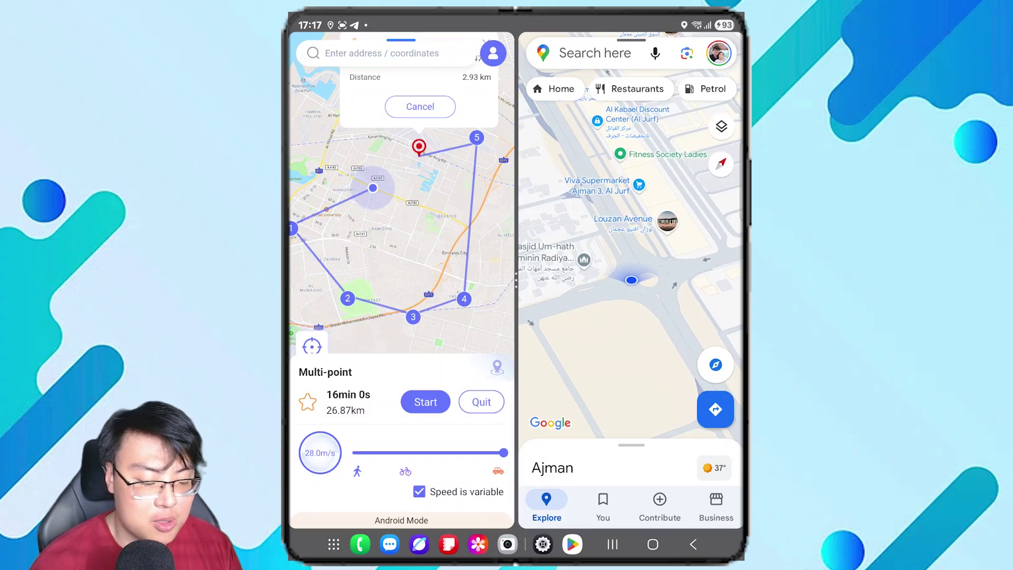
{"action": "left_click", "coordinate": [419, 491]}
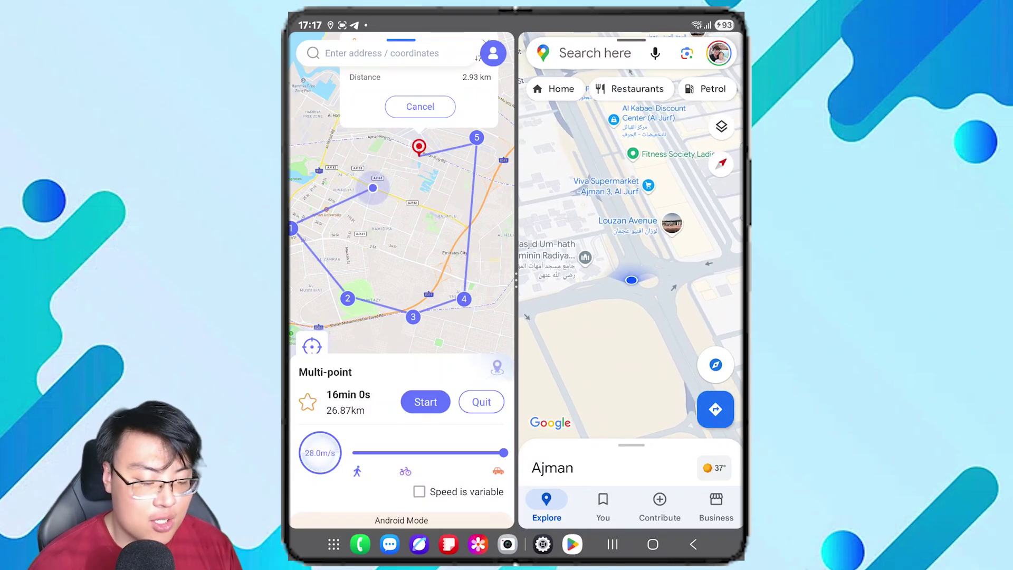
{"action": "left_click", "coordinate": [424, 401]}
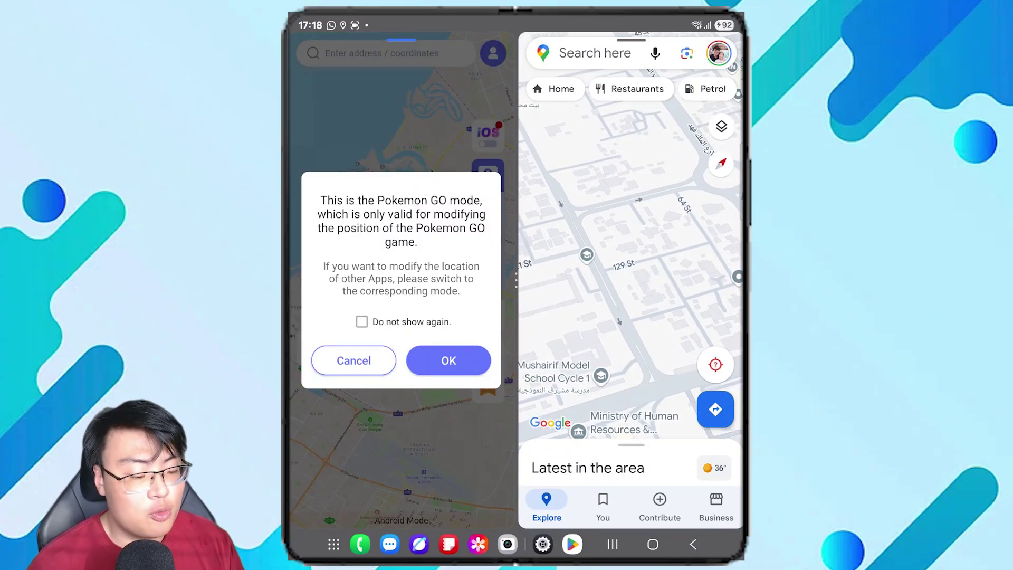
Step: Dismiss the Pokemon GO mode notice and start joystick movement at 28.0 m/s
{"action": "key", "text": "Escape"}
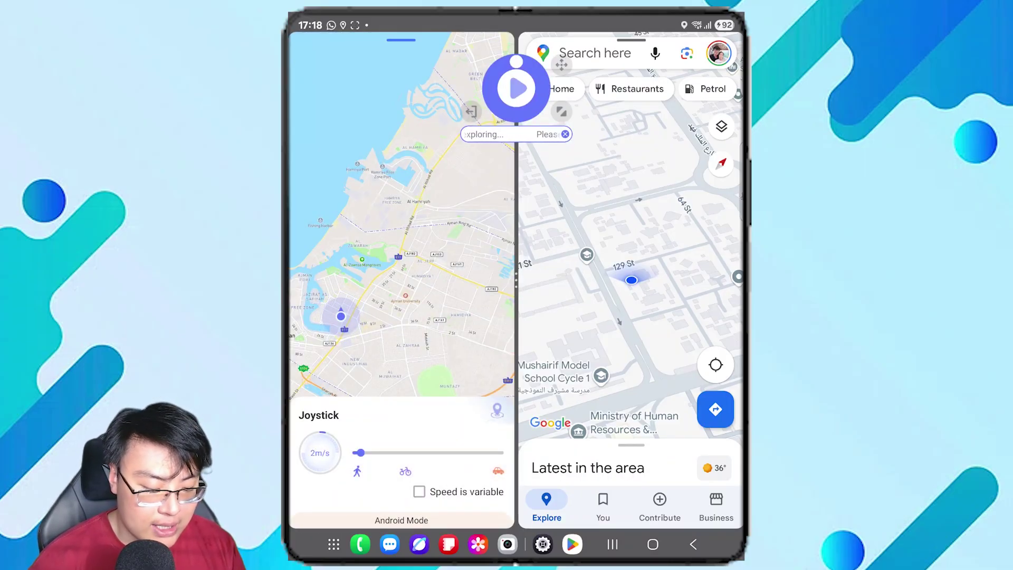
{"action": "left_click_drag", "start_coordinate": [360, 452], "coordinate": [504, 452]}
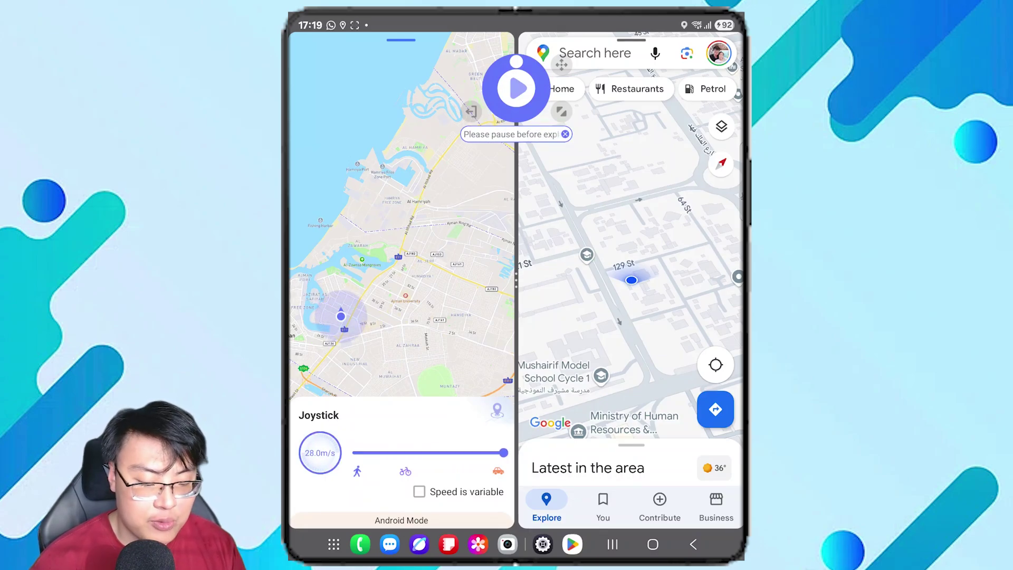
{"action": "left_click", "coordinate": [515, 88]}
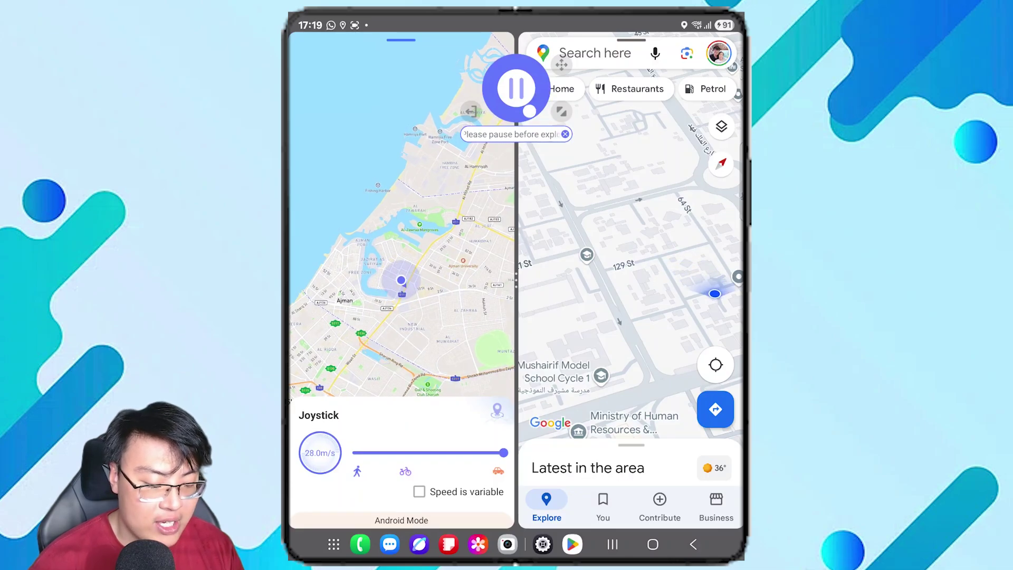
Step: Move the joystick onto the AnyGo map to steer the movement, and recentre the Google map on the moving location
{"action": "mouse_move", "coordinate": [516, 87]}
{"action": "left_mouse_down"}
{"action": "mouse_move", "coordinate": [443, 113]}
{"action": "mouse_move", "coordinate": [574, 200]}
{"action": "mouse_move", "coordinate": [386, 106]}
{"action": "mouse_move", "coordinate": [344, 99]}
{"action": "left_mouse_up"}
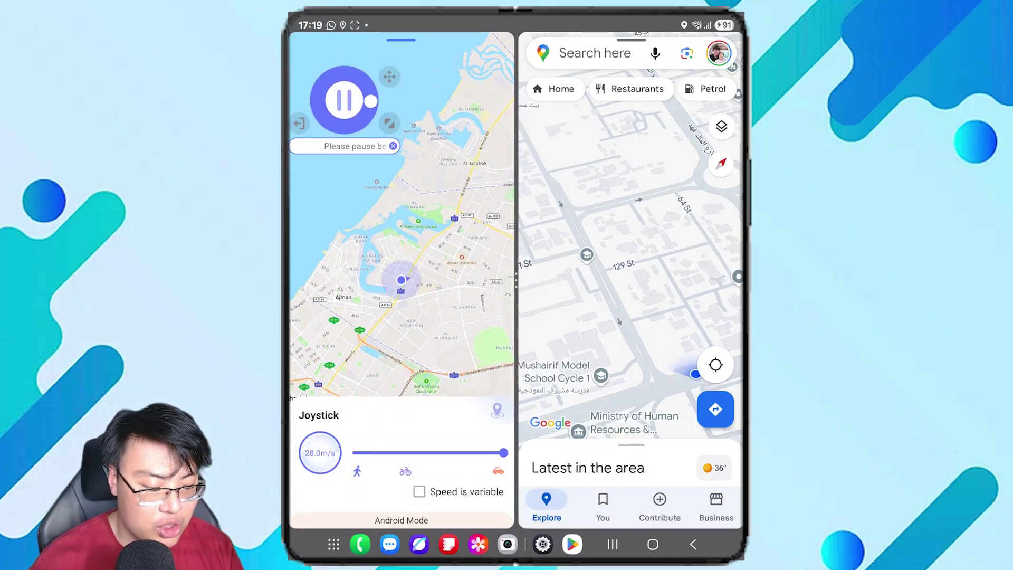
{"action": "left_click_drag", "start_coordinate": [368, 110], "coordinate": [357, 122]}
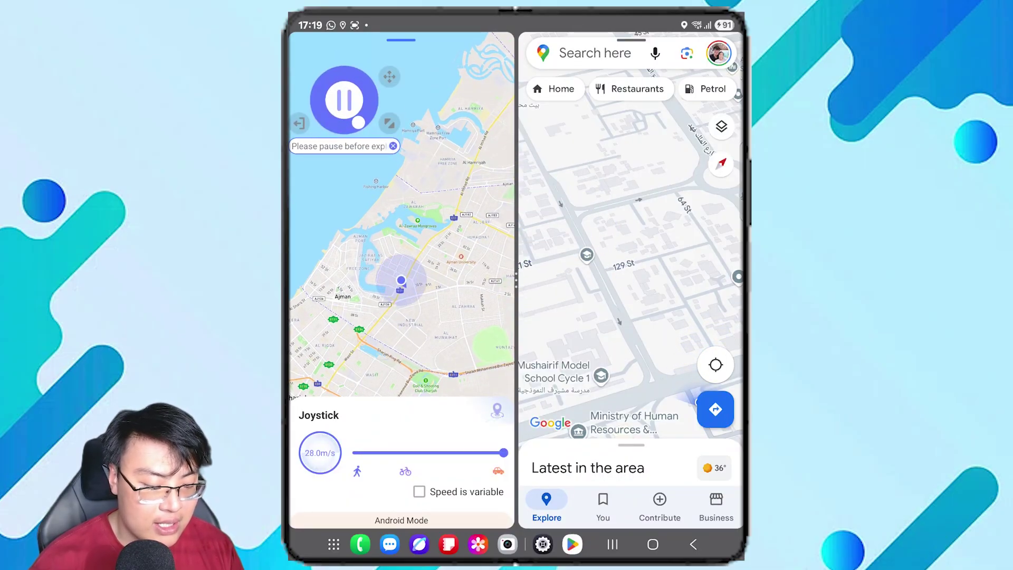
{"action": "left_click", "coordinate": [716, 364]}
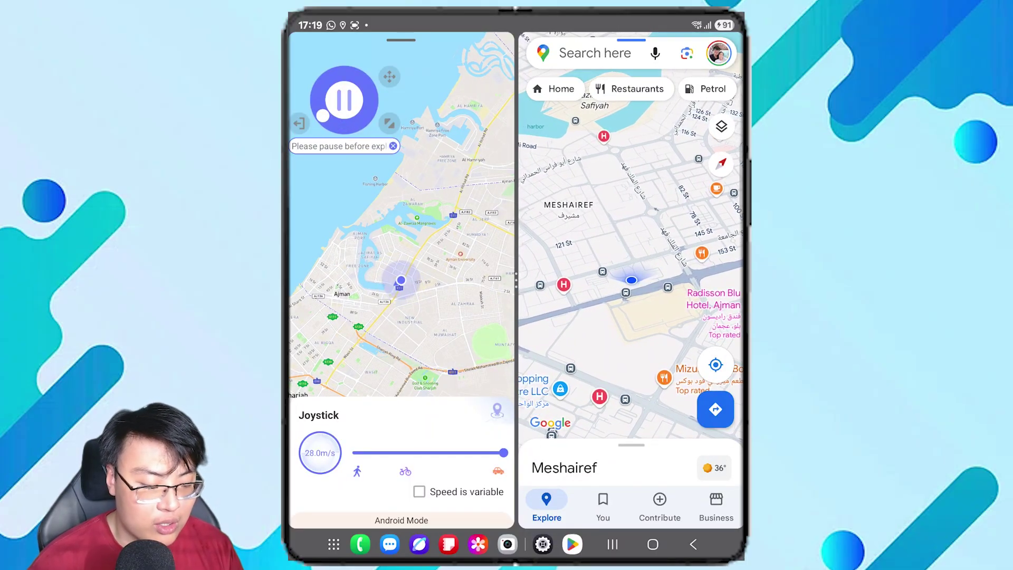
Step: Exit Joystick Mode in AnyGo and accept the exit confirmation
{"action": "left_click", "coordinate": [299, 123]}
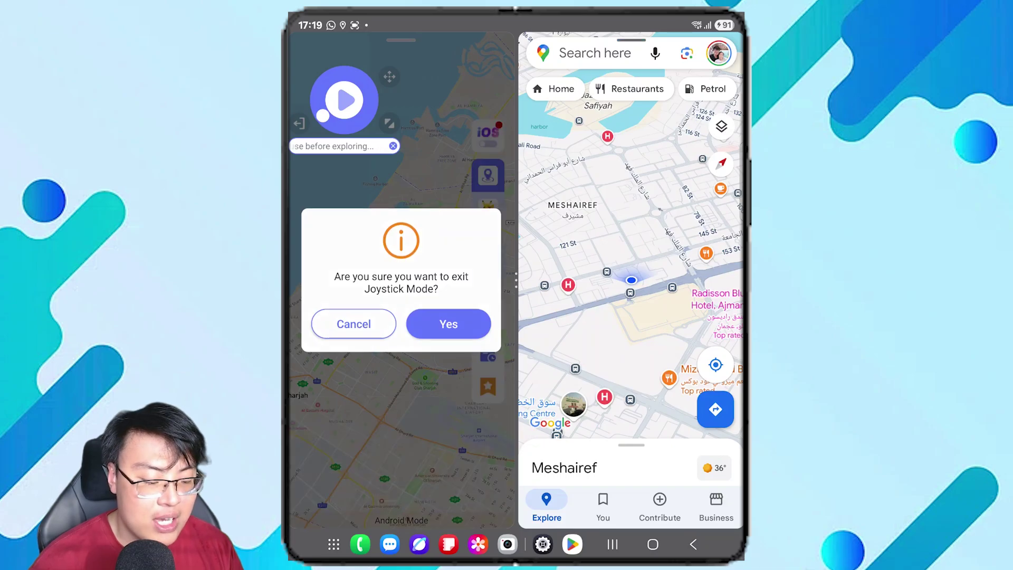
{"action": "left_click", "coordinate": [445, 324]}
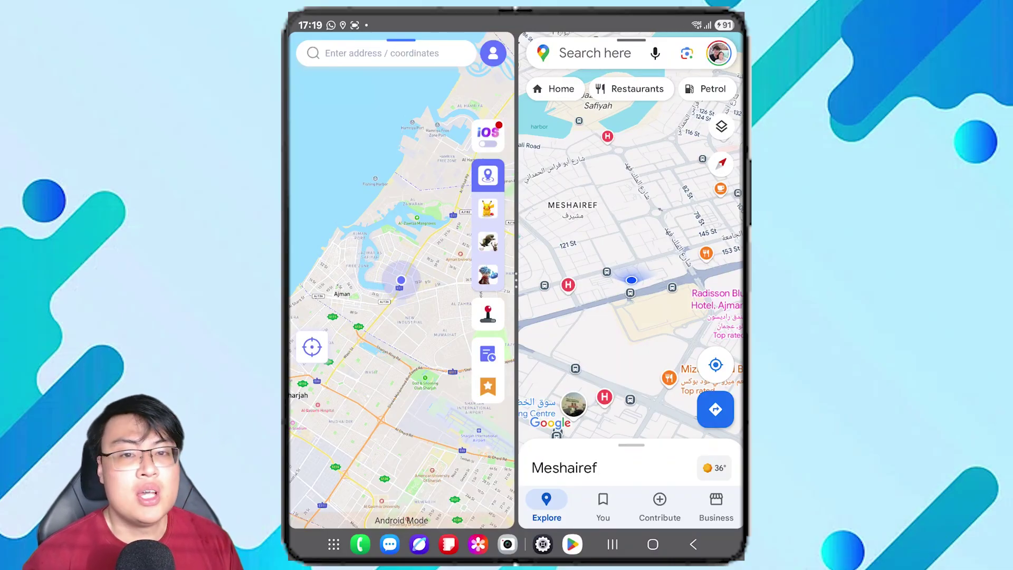
Step: Search AnyGo for "Changi" and choose the result in Mirriah, Zinder Region, Niger
{"action": "scroll", "coordinate": [365, 281], "scroll_direction": "down", "scroll_amount": 2}
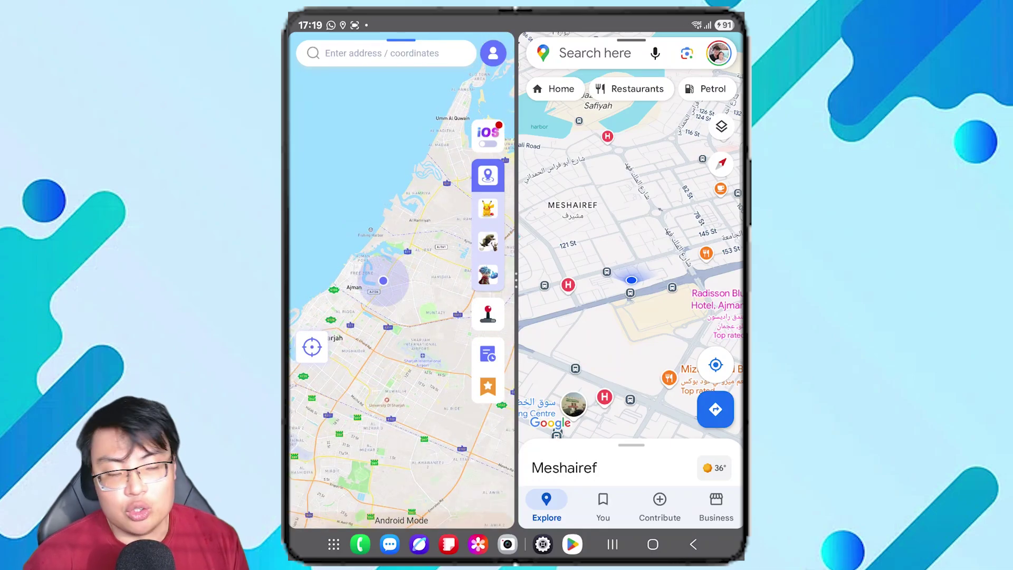
{"action": "scroll", "coordinate": [401, 280], "scroll_direction": "down", "scroll_amount": 2}
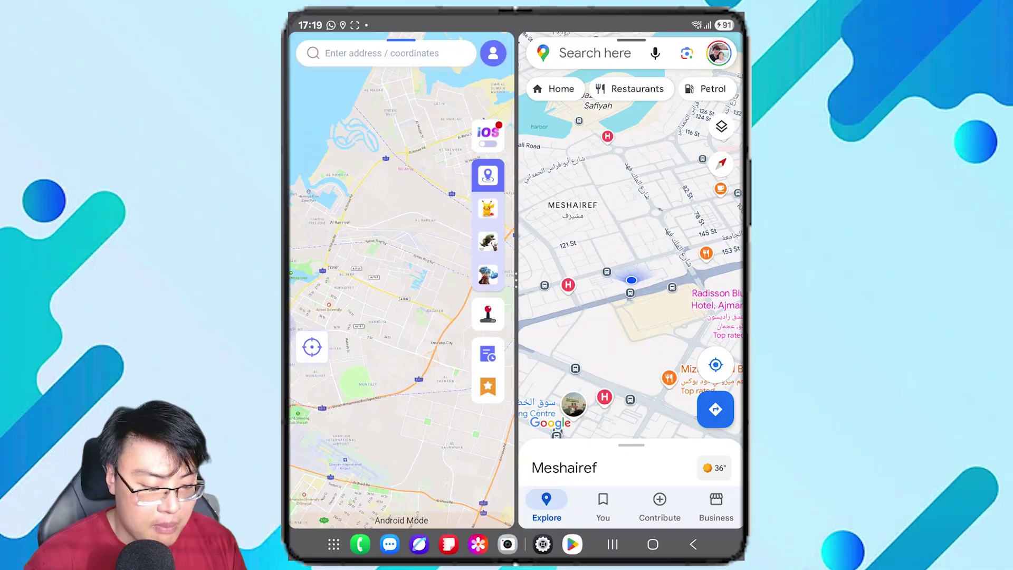
{"action": "left_click", "coordinate": [386, 53]}
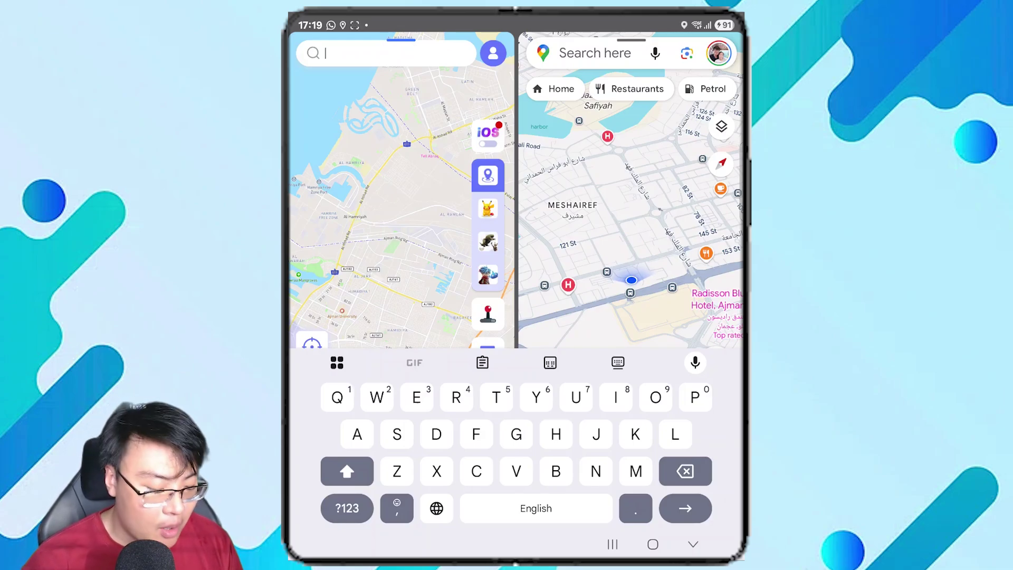
{"action": "type", "text": "Changi"}
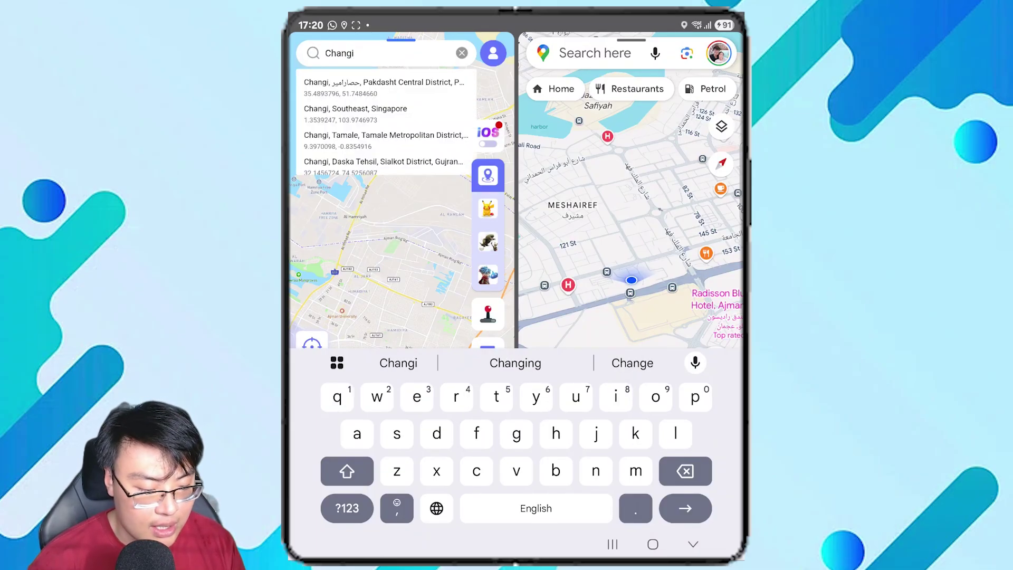
{"action": "scroll", "coordinate": [385, 122], "scroll_direction": "down", "scroll_amount": 3}
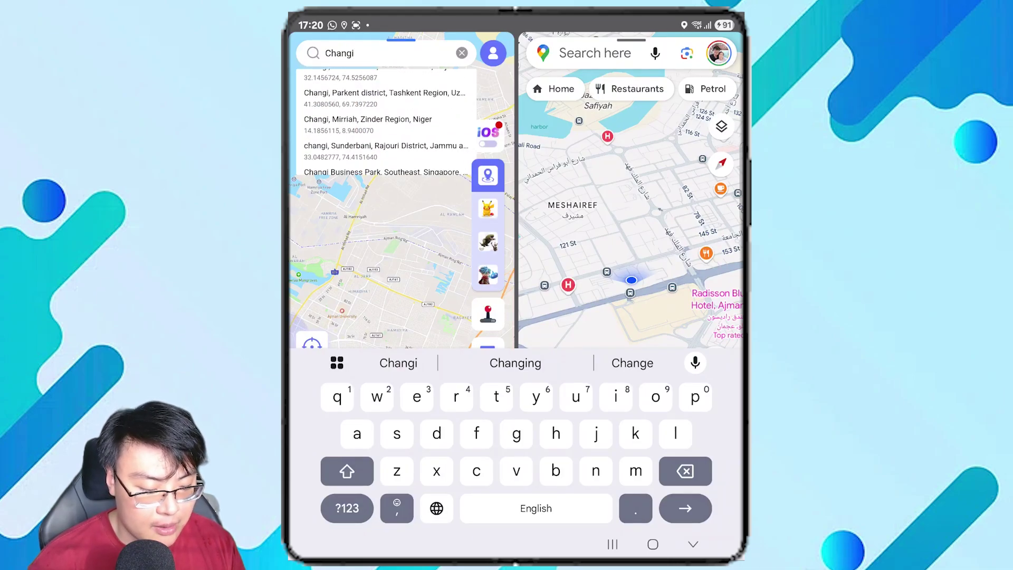
{"action": "scroll", "coordinate": [385, 121], "scroll_direction": "down", "scroll_amount": 1}
{"action": "scroll", "coordinate": [385, 122], "scroll_direction": "down", "scroll_amount": 1}
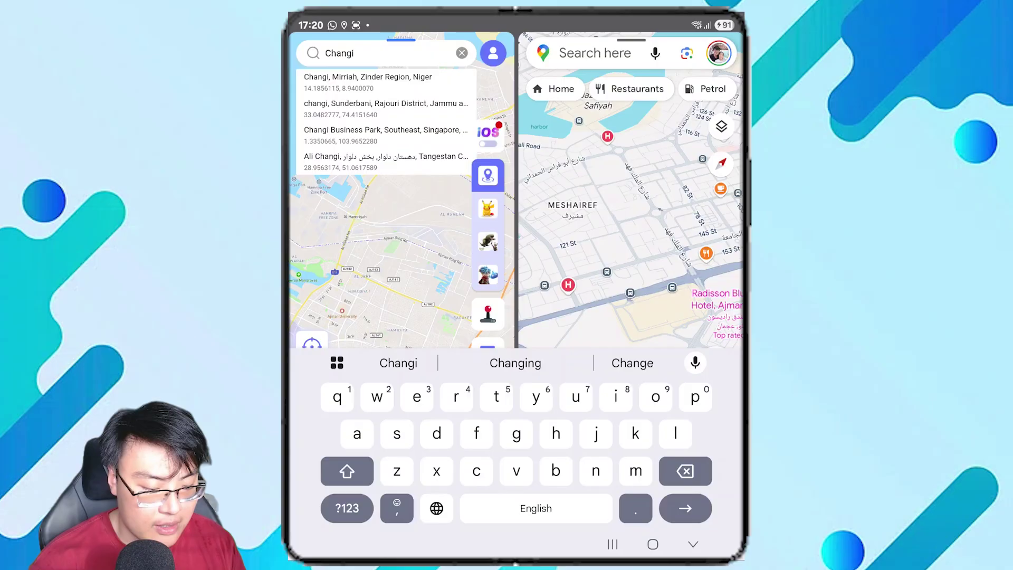
{"action": "scroll", "coordinate": [385, 121], "scroll_direction": "up", "scroll_amount": 3}
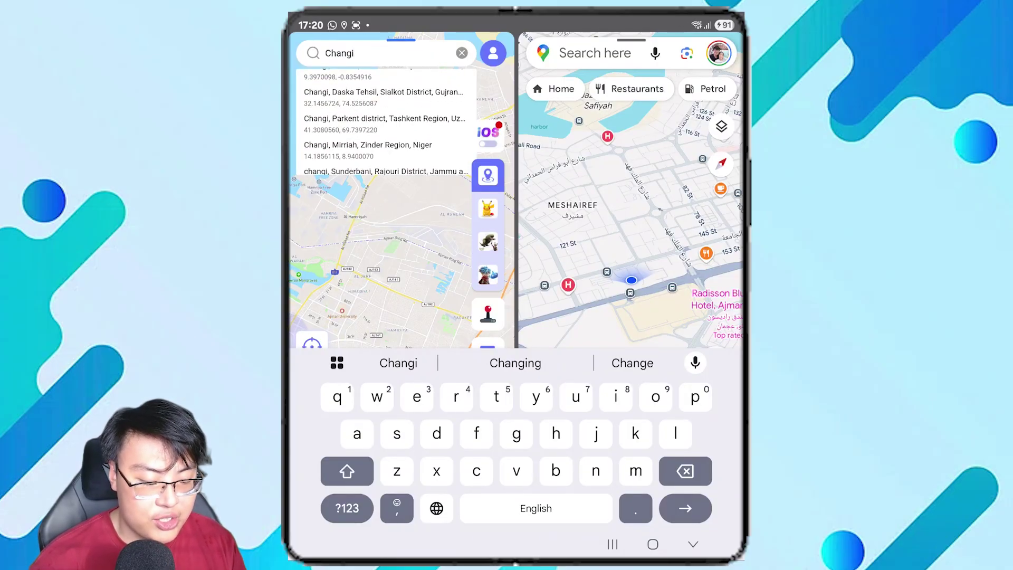
{"action": "left_click", "coordinate": [385, 150]}
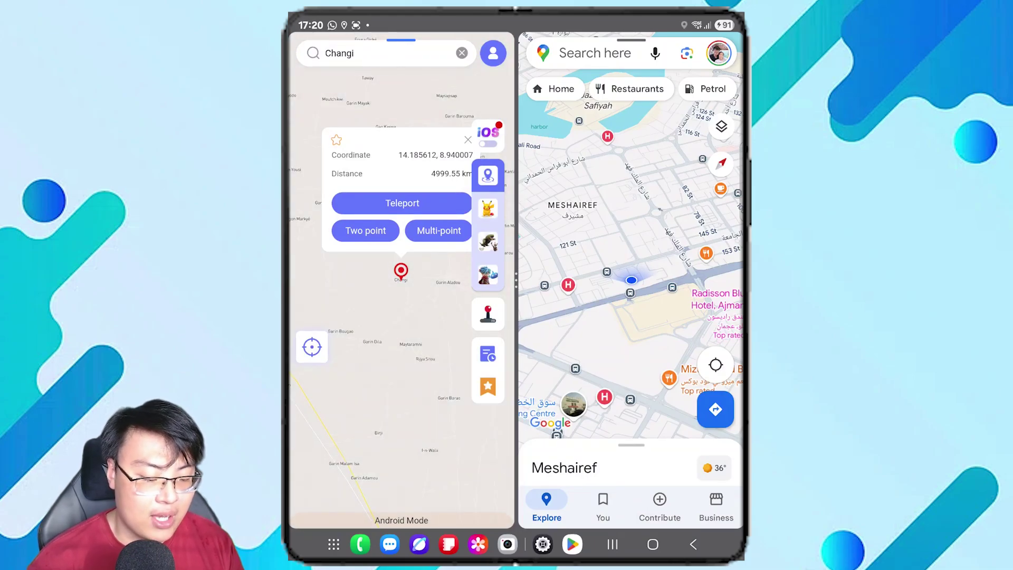
Step: Teleport to 14.185612, 8.940007 in Niger and recentre the Google map on the new location
{"action": "left_click", "coordinate": [401, 204]}
{"action": "left_click", "coordinate": [401, 485]}
{"action": "left_click", "coordinate": [715, 364]}
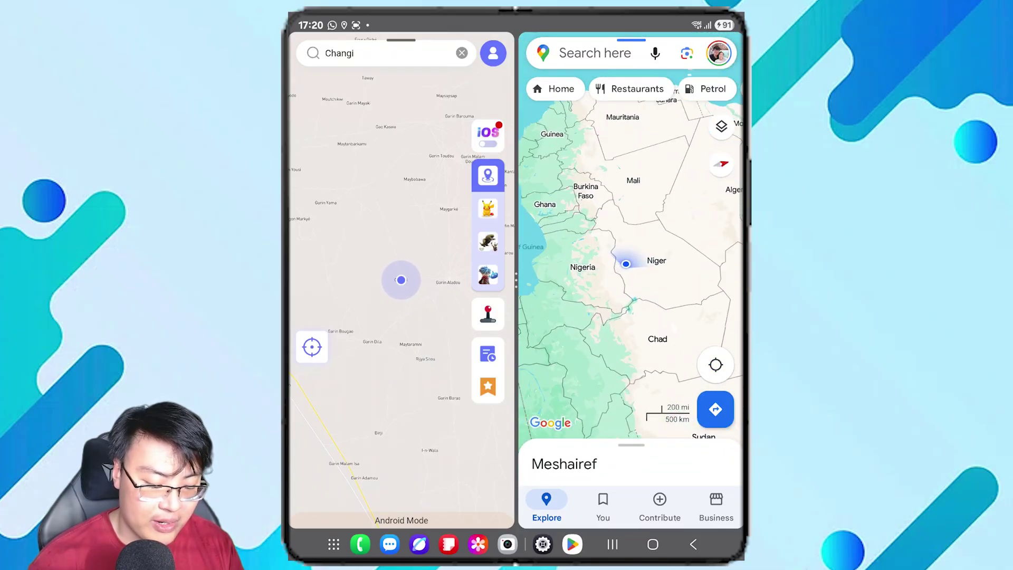
Step: Replace the AnyGo search text with a six-digit Singapore postal code and choose the matching result
{"action": "left_click", "coordinate": [353, 53]}
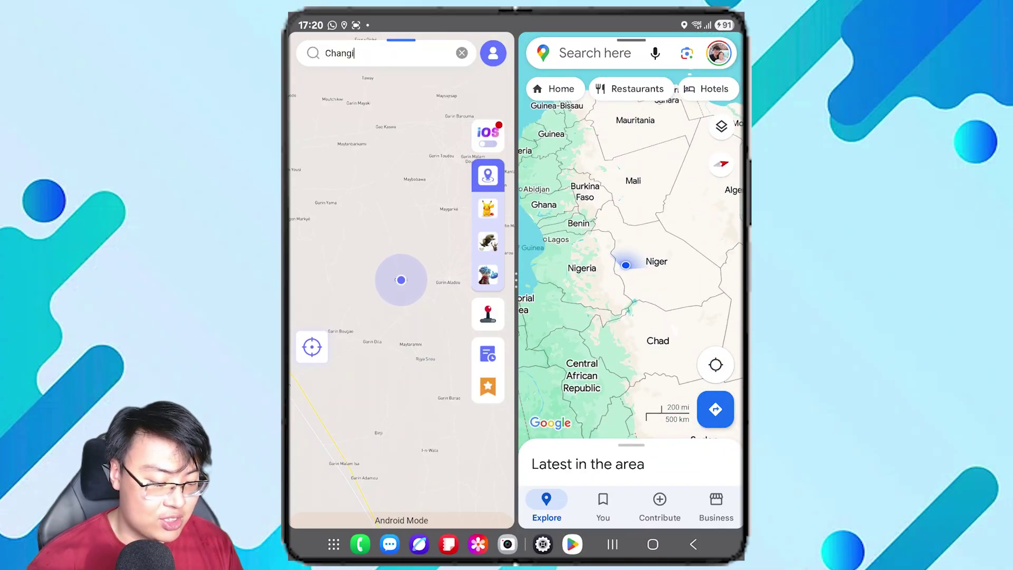
{"action": "left_click", "coordinate": [462, 53]}
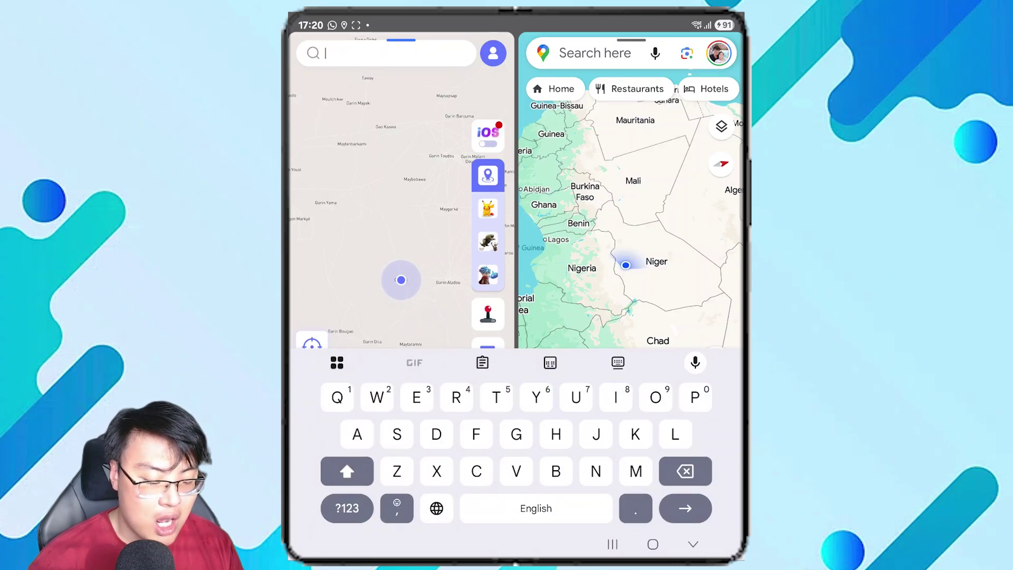
{"action": "left_click", "coordinate": [347, 507]}
{"action": "type", "text": "410634"}
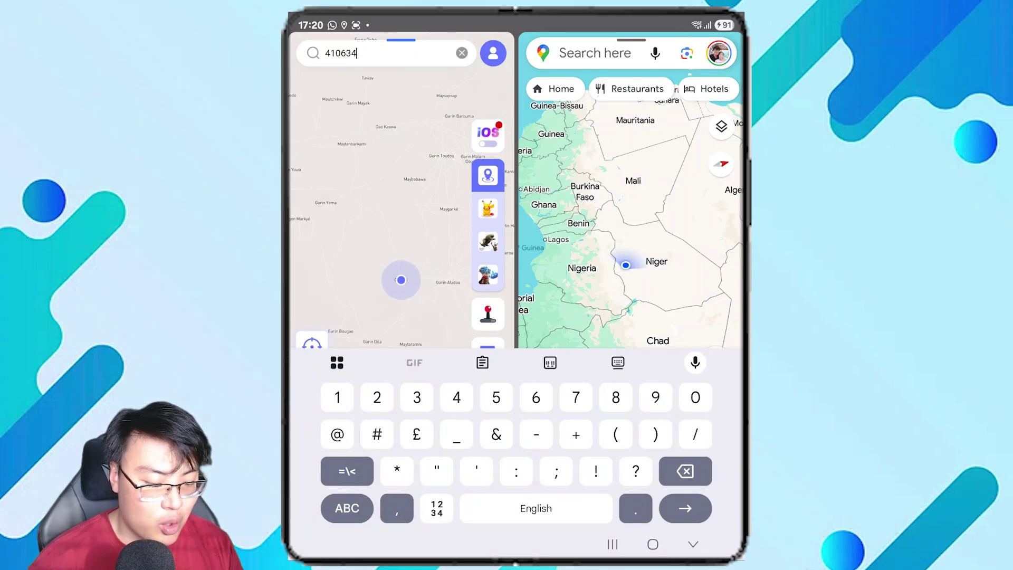
{"action": "left_click", "coordinate": [386, 86]}
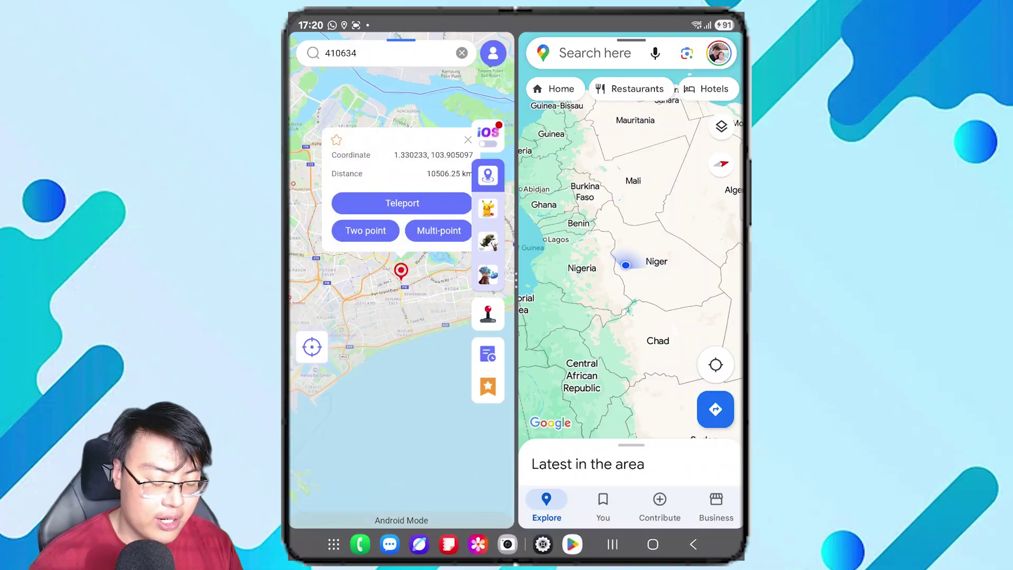
Step: Teleport to the searched Singapore location, accept the confirmation, and recentre the Google map on it
{"action": "left_click", "coordinate": [402, 203]}
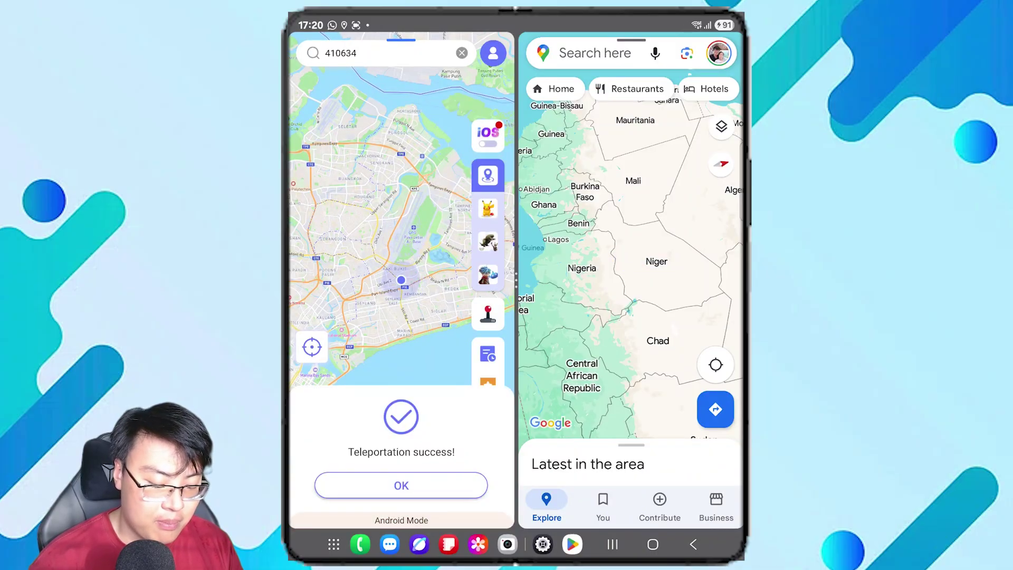
{"action": "left_click", "coordinate": [401, 485]}
{"action": "left_click", "coordinate": [715, 364]}
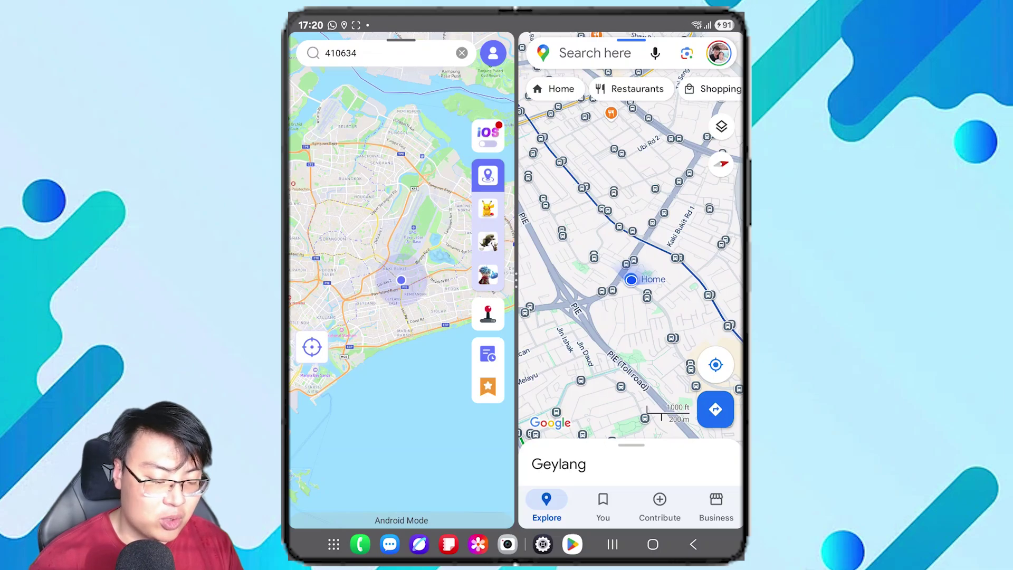
Step: Clear the address search in AnyGo and look through the history of visited locations
{"action": "left_click", "coordinate": [461, 52]}
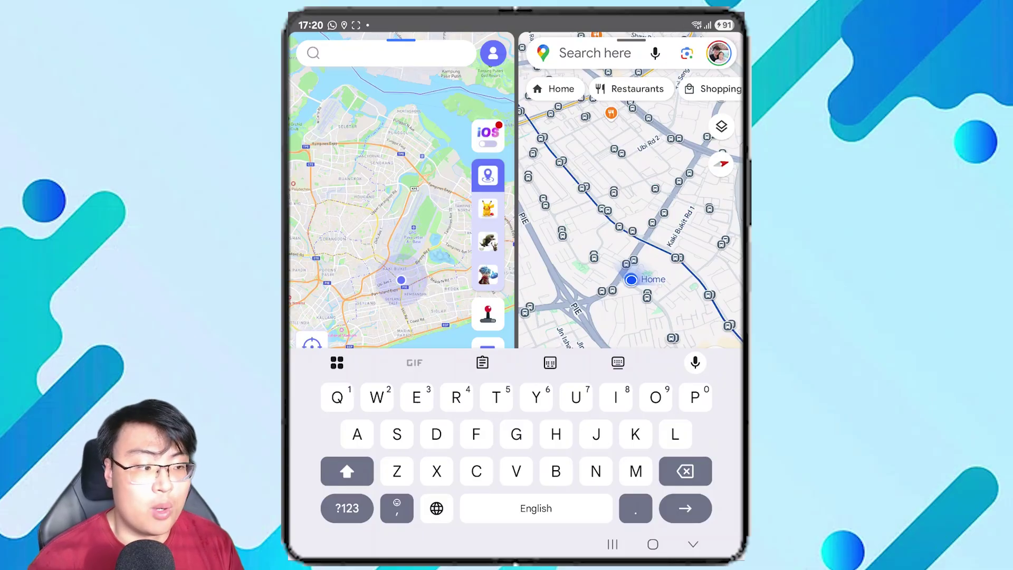
{"action": "left_click", "coordinate": [693, 544]}
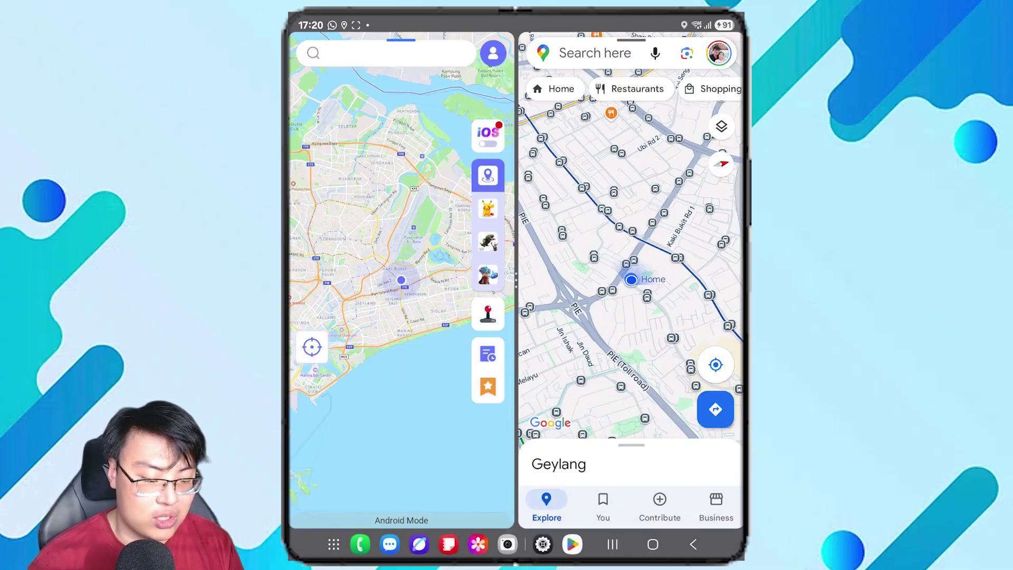
{"action": "left_click", "coordinate": [488, 353]}
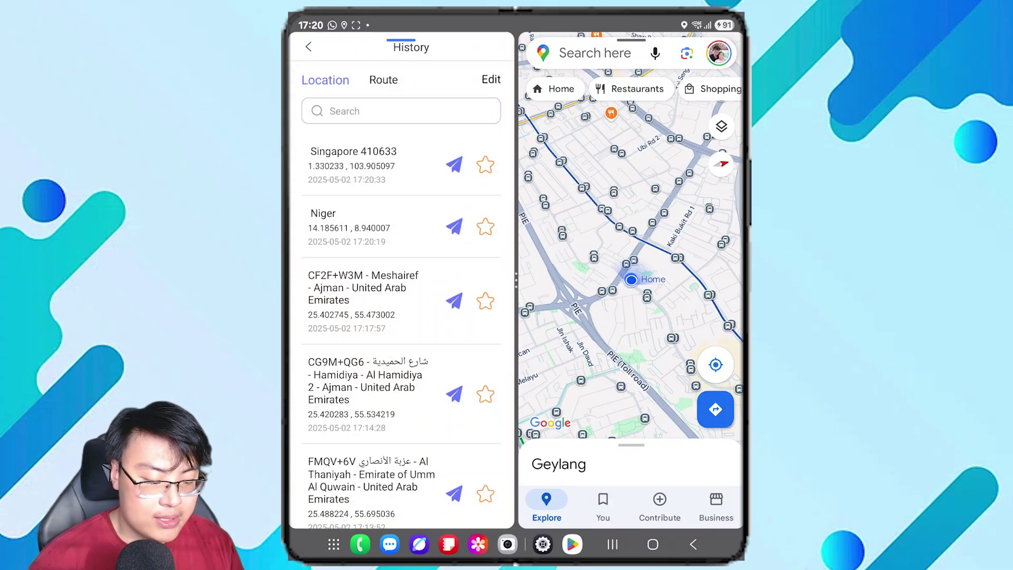
{"action": "scroll", "coordinate": [401, 317], "scroll_direction": "down", "scroll_amount": 2}
{"action": "scroll", "coordinate": [401, 316], "scroll_direction": "up", "scroll_amount": 2}
{"action": "scroll", "coordinate": [400, 316], "scroll_direction": "down", "scroll_amount": 2}
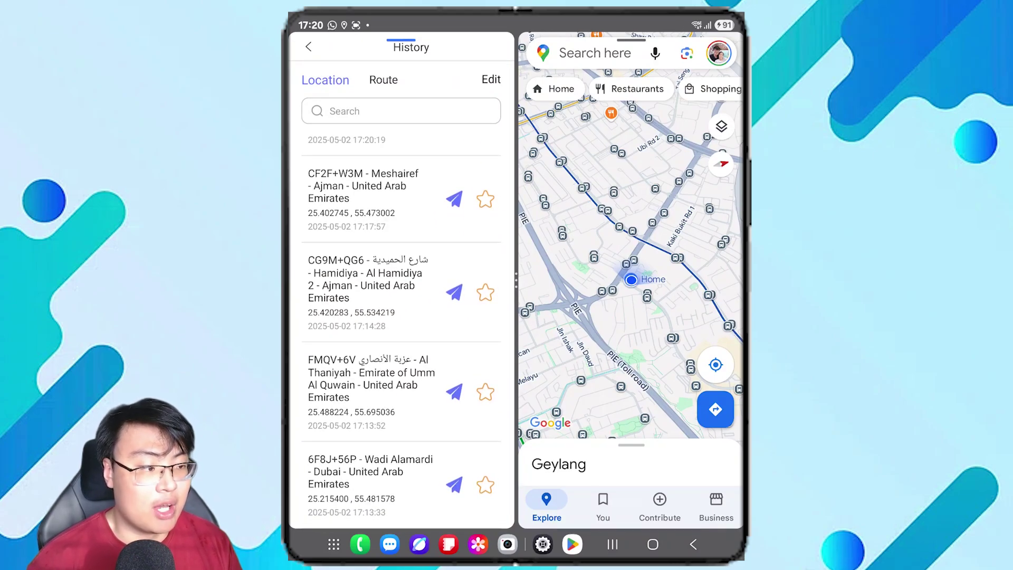
{"action": "scroll", "coordinate": [401, 317], "scroll_direction": "up", "scroll_amount": 2}
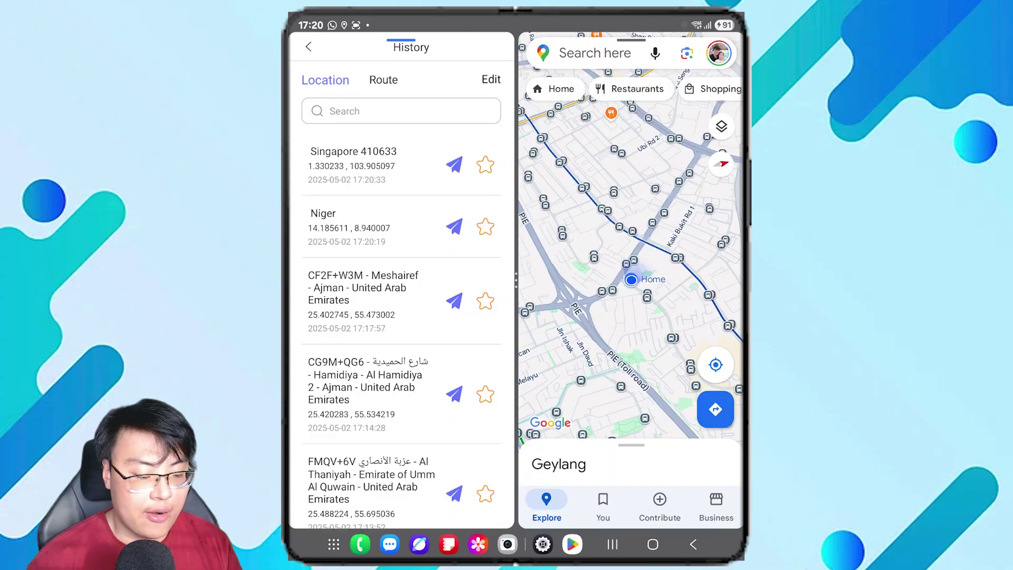
Step: Load the most recent multi-point route from AnyGo's route history onto the map, and quit it without starting
{"action": "left_click", "coordinate": [383, 80]}
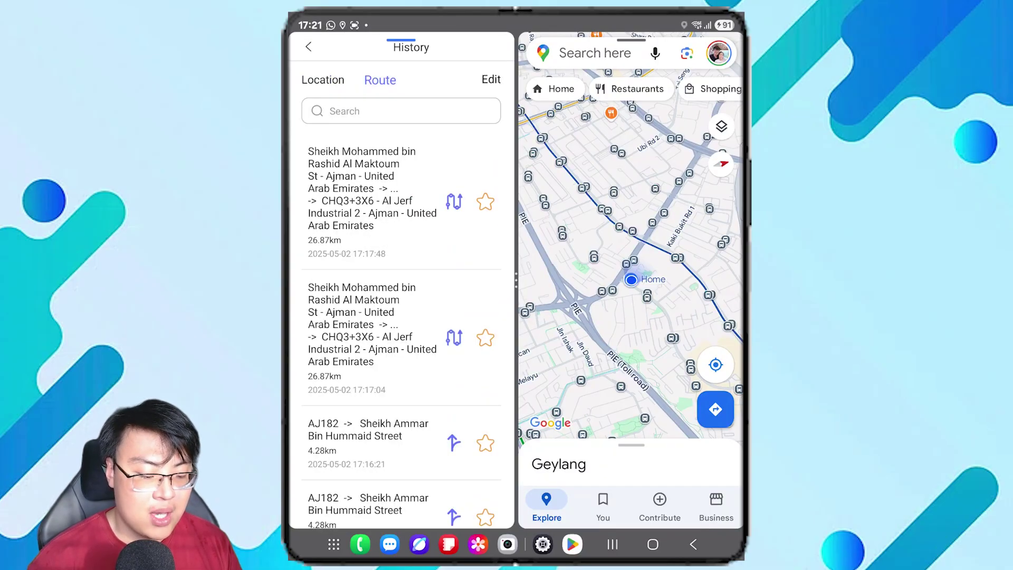
{"action": "scroll", "coordinate": [400, 317], "scroll_direction": "down", "scroll_amount": 1}
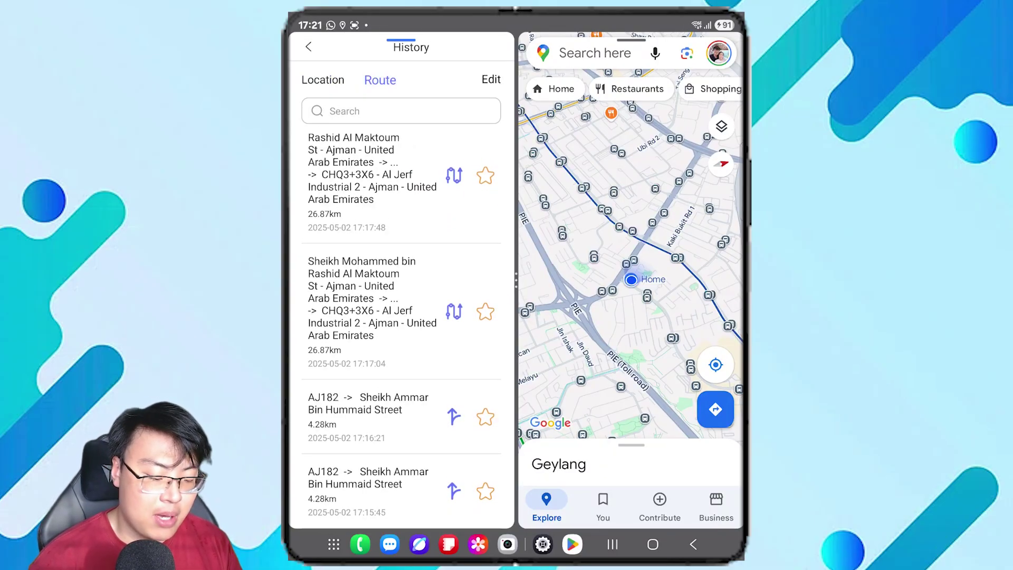
{"action": "left_click", "coordinate": [454, 176]}
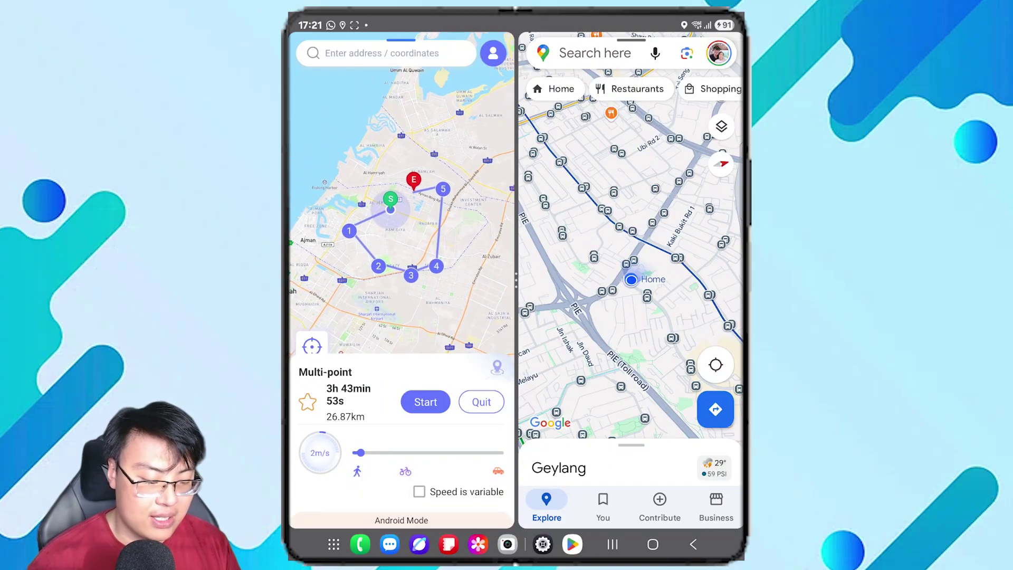
{"action": "left_click", "coordinate": [481, 402]}
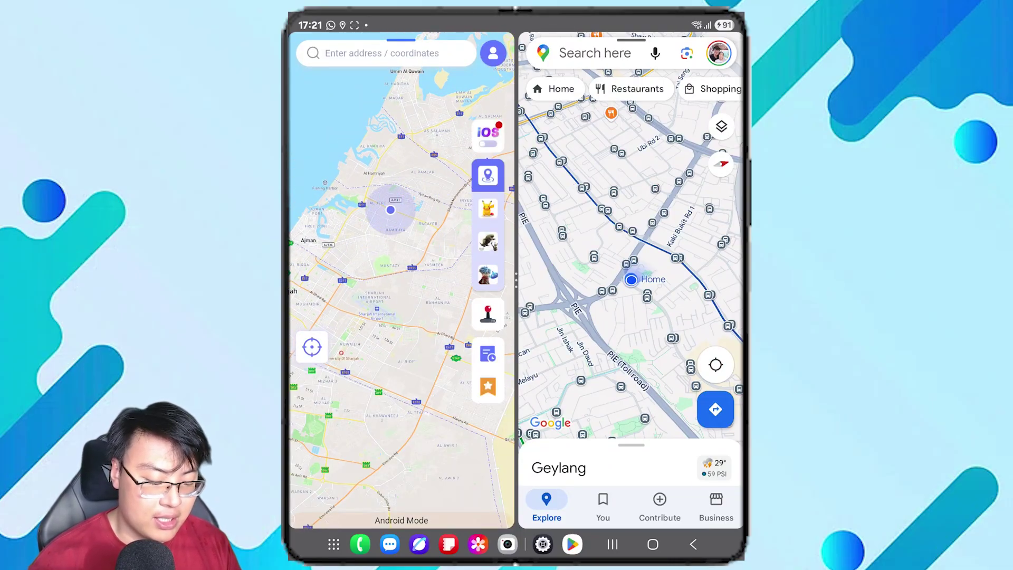
Step: Check AnyGo's favorites, and save the point 25.325103, 55.522056 at Sharjah International Airport as a favorite named "fff"
{"action": "left_click", "coordinate": [484, 217]}
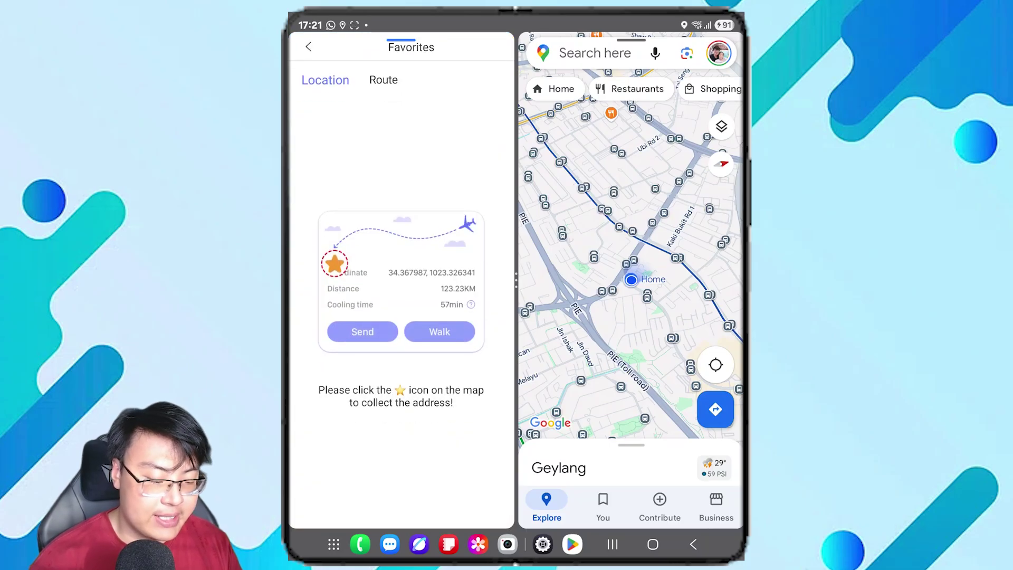
{"action": "left_click", "coordinate": [308, 46]}
{"action": "left_click_drag", "start_coordinate": [382, 314], "coordinate": [394, 259]}
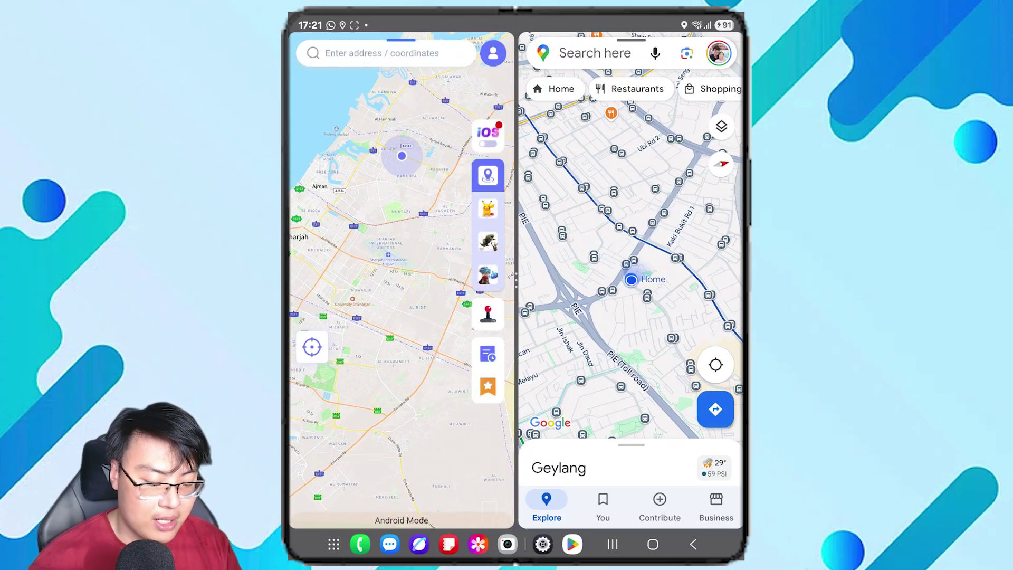
{"action": "left_click", "coordinate": [393, 259]}
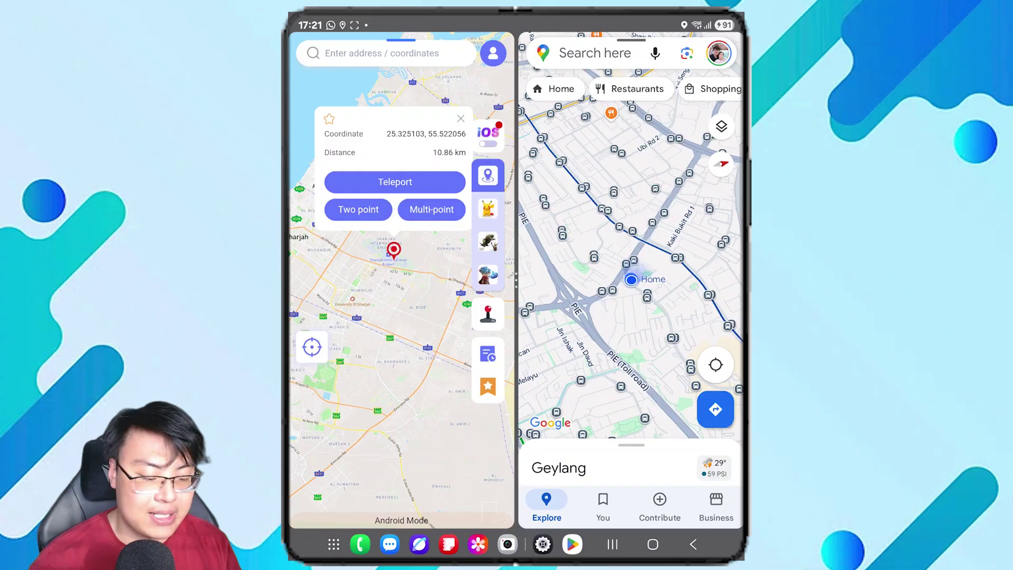
{"action": "left_click", "coordinate": [328, 119]}
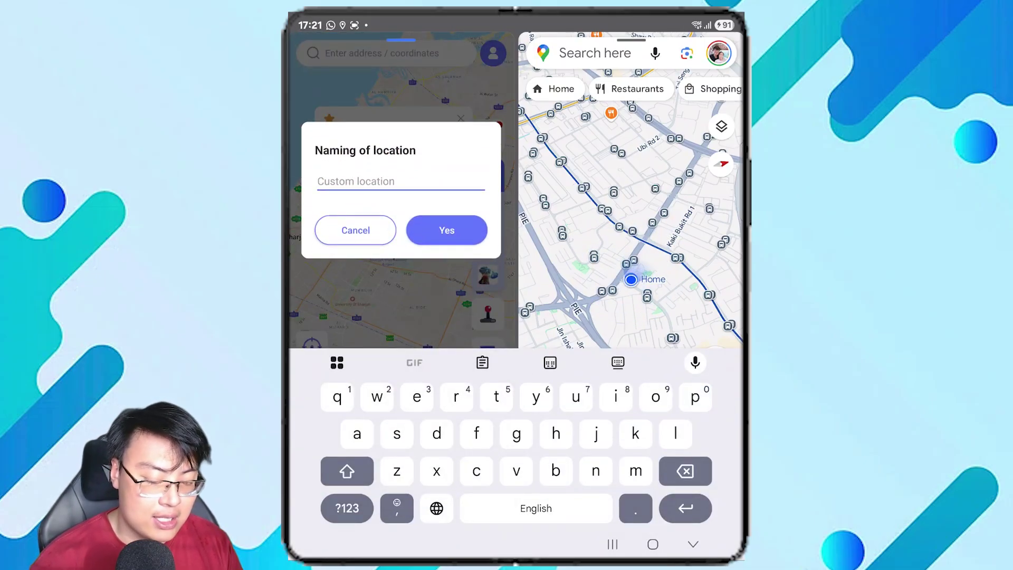
{"action": "type", "text": "fff"}
{"action": "left_click", "coordinate": [447, 230]}
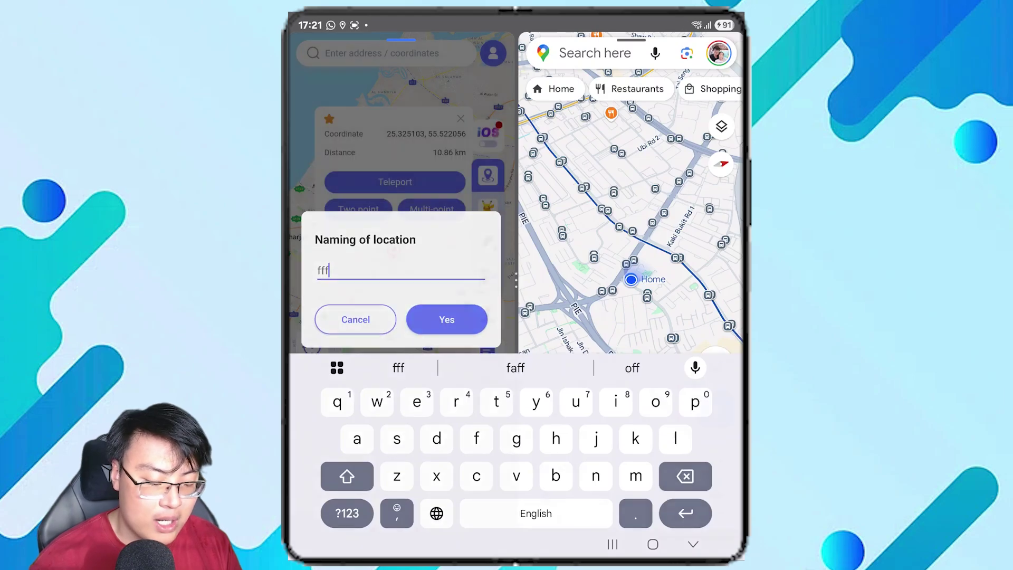
Step: Show the saved favorite "fff" on the AnyGo map, dismiss its details, and open the iOS mode option
{"action": "left_click", "coordinate": [488, 386]}
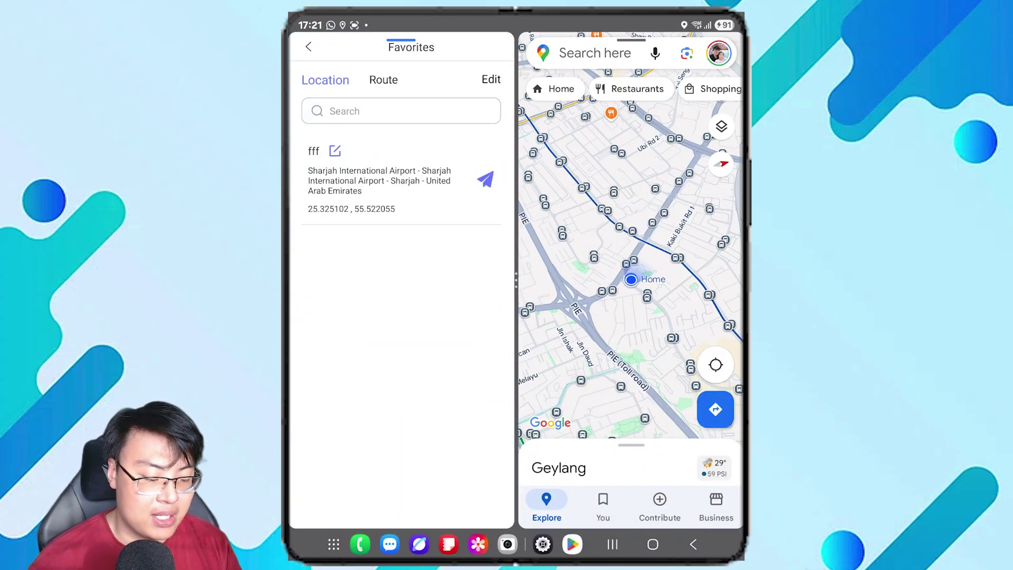
{"action": "left_click", "coordinate": [359, 180]}
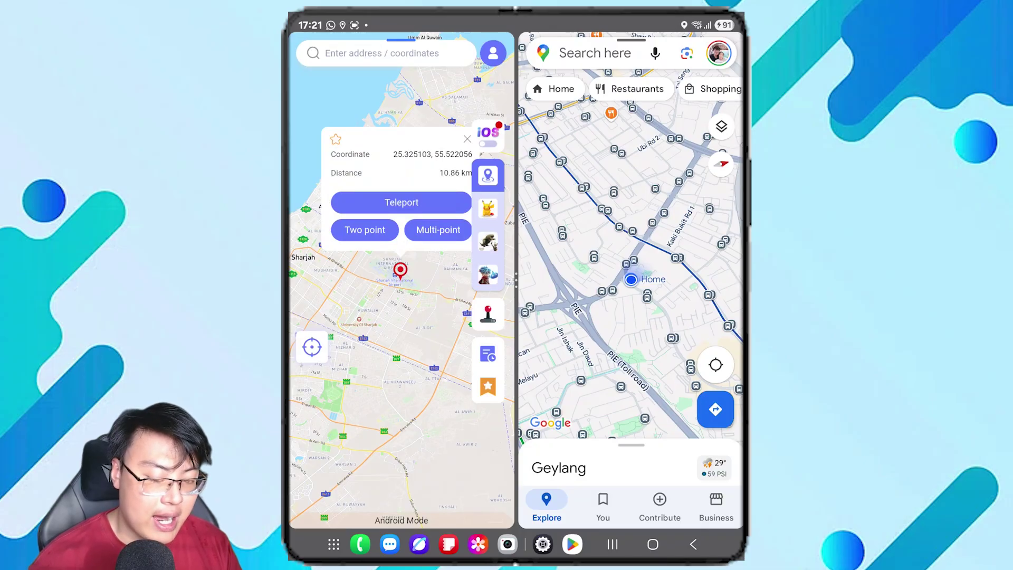
{"action": "scroll", "coordinate": [391, 284], "scroll_direction": "up", "scroll_amount": 1}
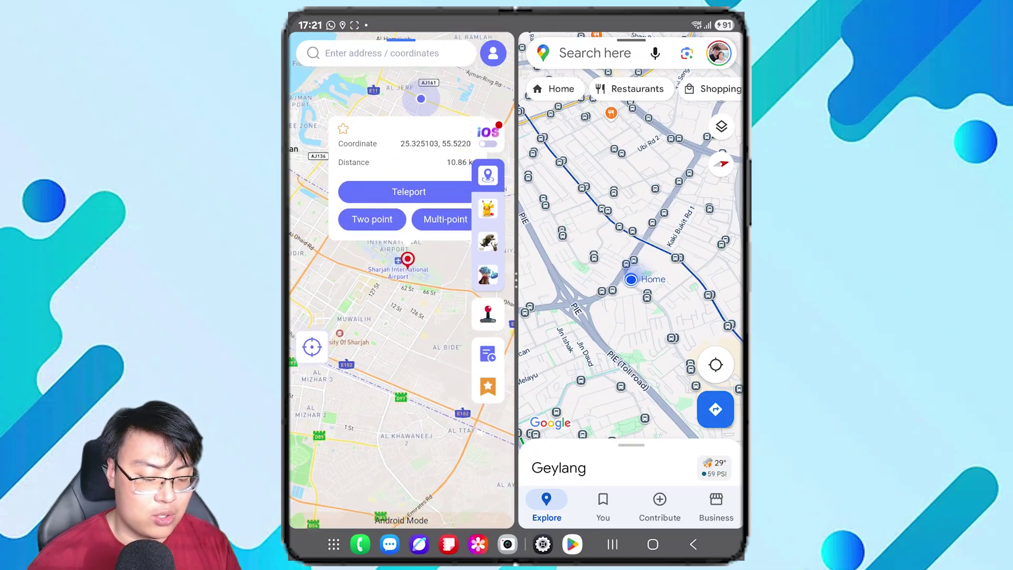
{"action": "scroll", "coordinate": [391, 283], "scroll_direction": "down", "scroll_amount": 1}
{"action": "left_click", "coordinate": [429, 136]}
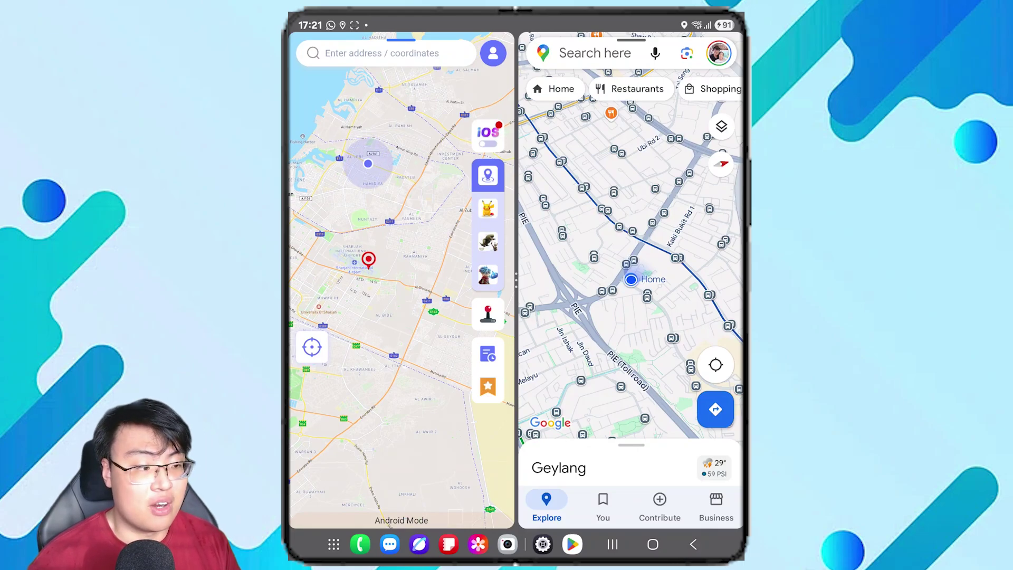
{"action": "left_click", "coordinate": [487, 135]}
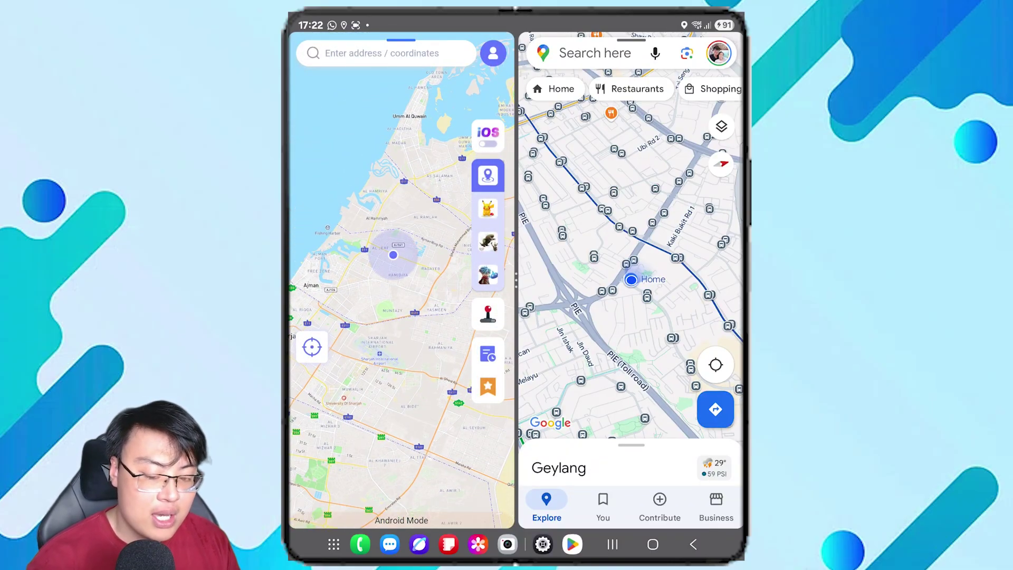
Step: Teleport to 25.417985, 55.525560 in Ajman and recentre the Google map on the new location
{"action": "scroll", "coordinate": [631, 262], "scroll_direction": "down", "scroll_amount": 1}
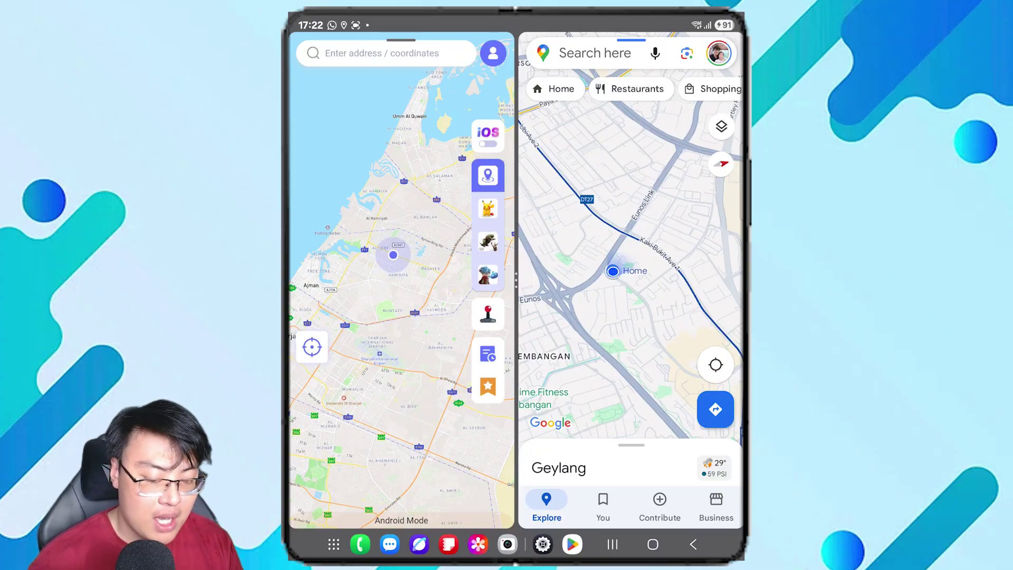
{"action": "left_click", "coordinate": [389, 259]}
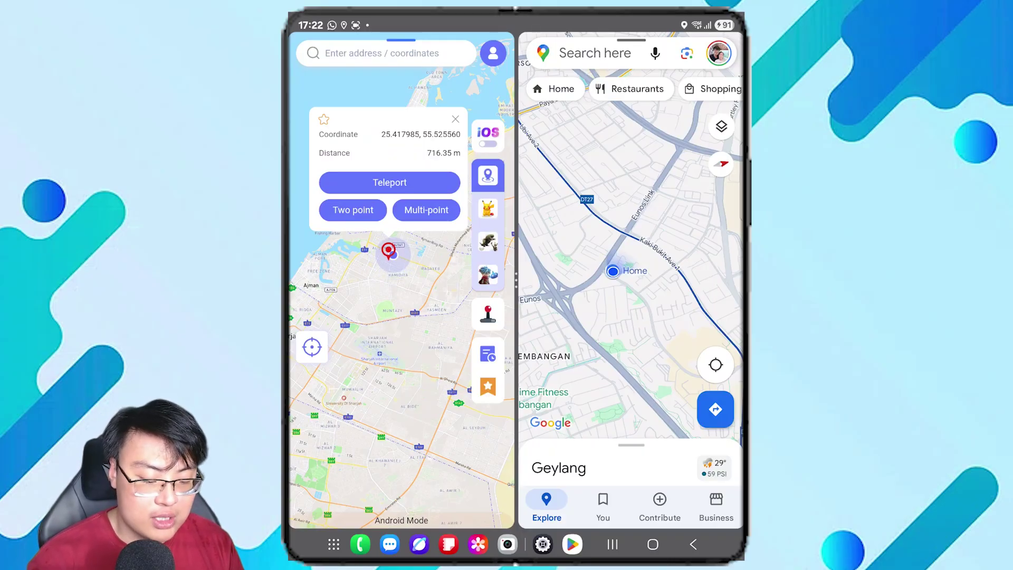
{"action": "left_click", "coordinate": [390, 183]}
{"action": "left_click", "coordinate": [400, 485]}
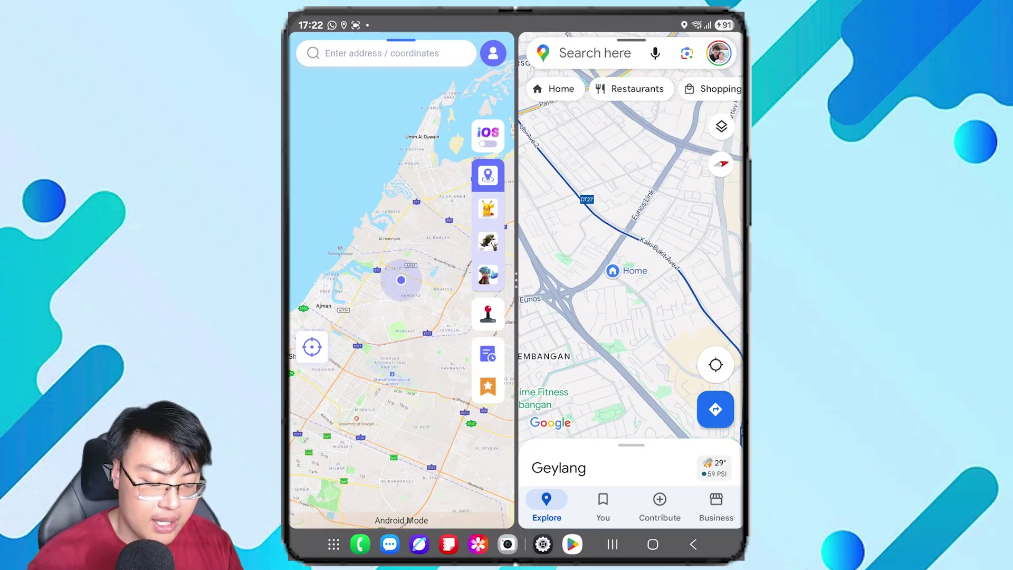
{"action": "left_click", "coordinate": [716, 364]}
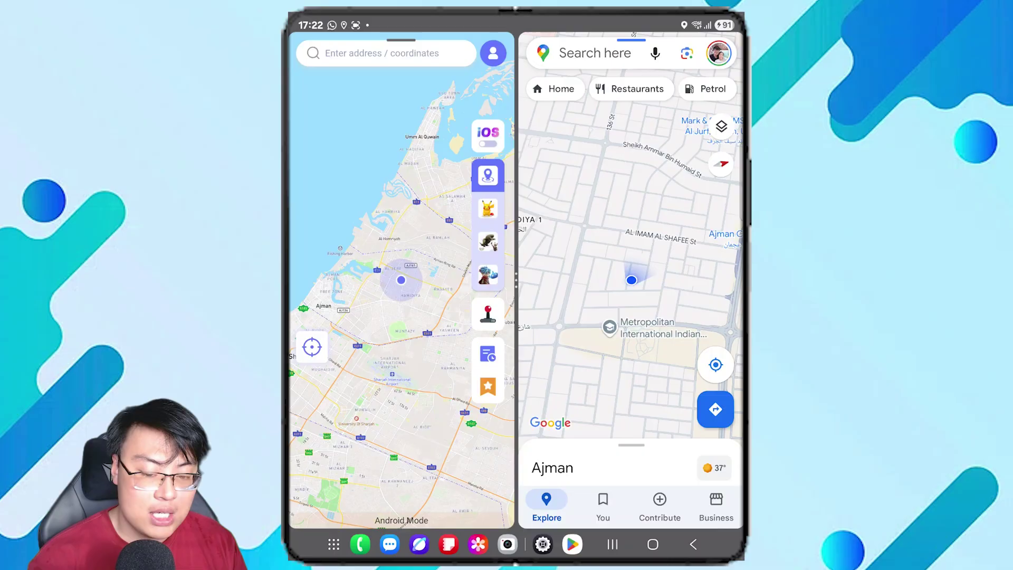
{"action": "scroll", "coordinate": [401, 280], "scroll_direction": "down", "scroll_amount": 2}
{"action": "scroll", "coordinate": [401, 279], "scroll_direction": "up", "scroll_amount": 2}
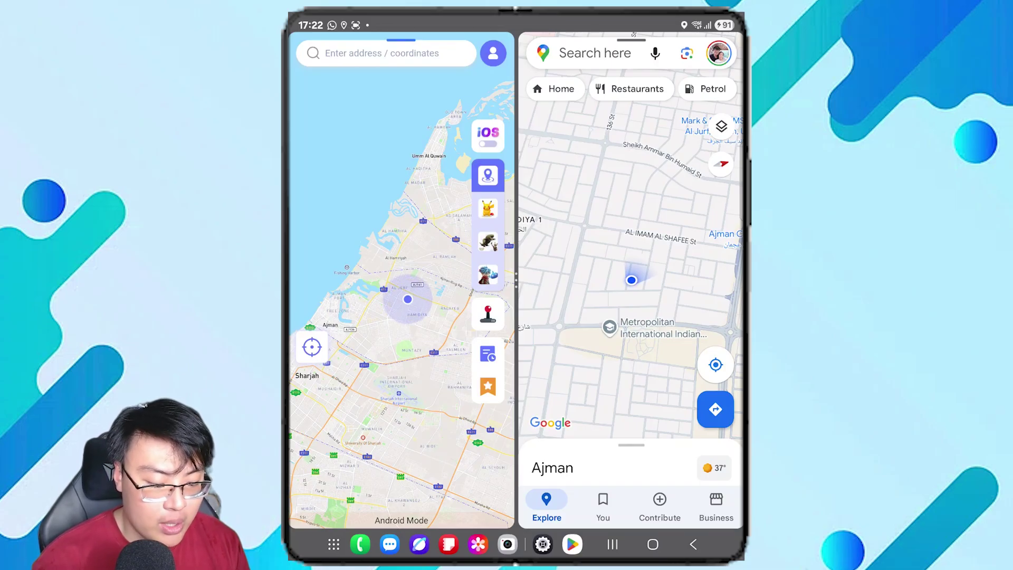
Step: Close AnyGo's split-screen window, dismiss it from the recent apps, and return to Google Maps
{"action": "left_click", "coordinate": [401, 40]}
{"action": "left_click", "coordinate": [435, 49]}
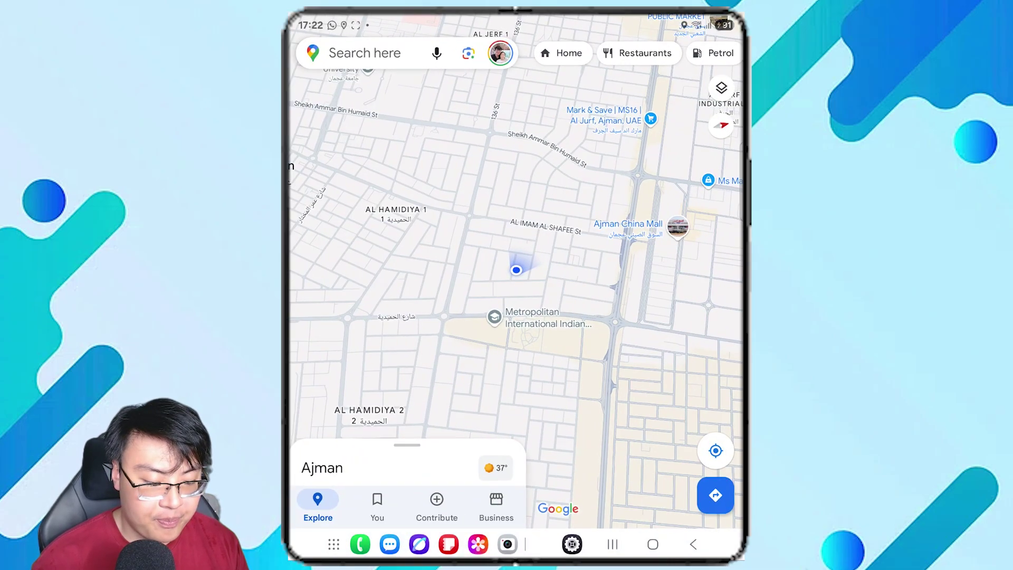
{"action": "left_click", "coordinate": [612, 544]}
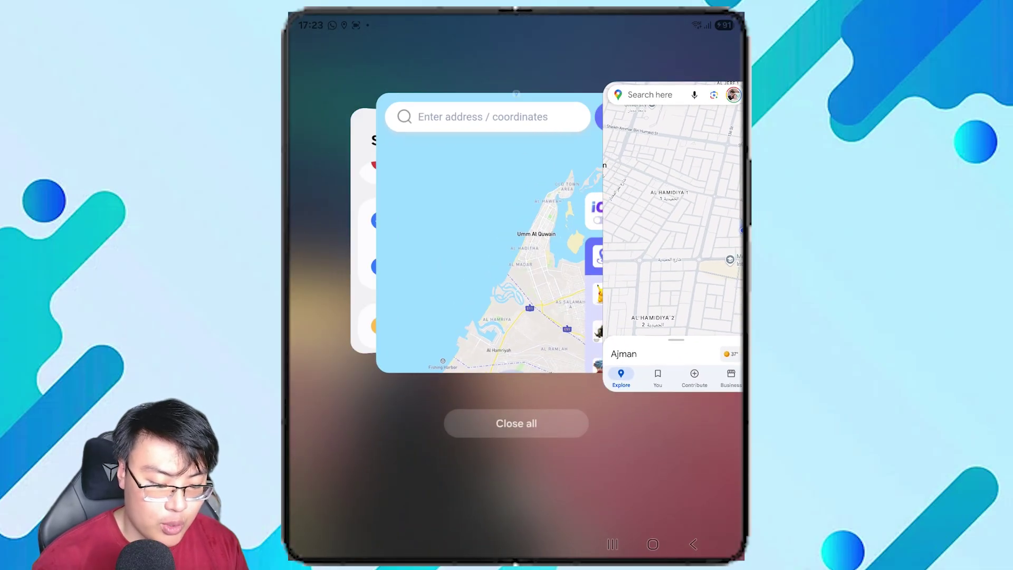
{"action": "left_click_drag", "start_coordinate": [511, 232], "coordinate": [510, 79]}
{"action": "left_click", "coordinate": [516, 232]}
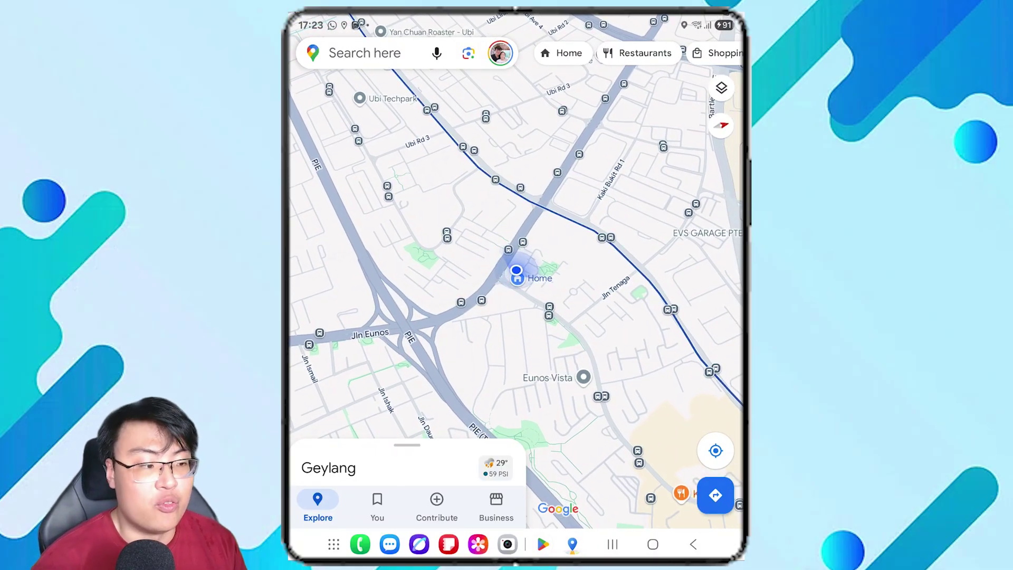
Step: Inspect the device's current position in Google Maps and recentre the map on it
{"action": "scroll", "coordinate": [515, 270], "scroll_direction": "up", "scroll_amount": 3}
{"action": "scroll", "coordinate": [516, 270], "scroll_direction": "down", "scroll_amount": 2}
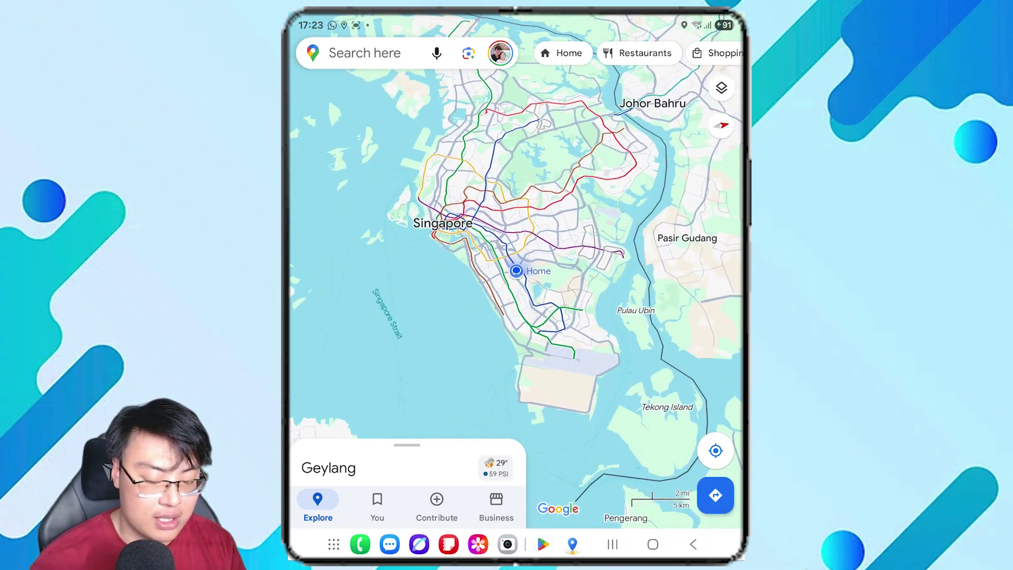
{"action": "left_click", "coordinate": [715, 450]}
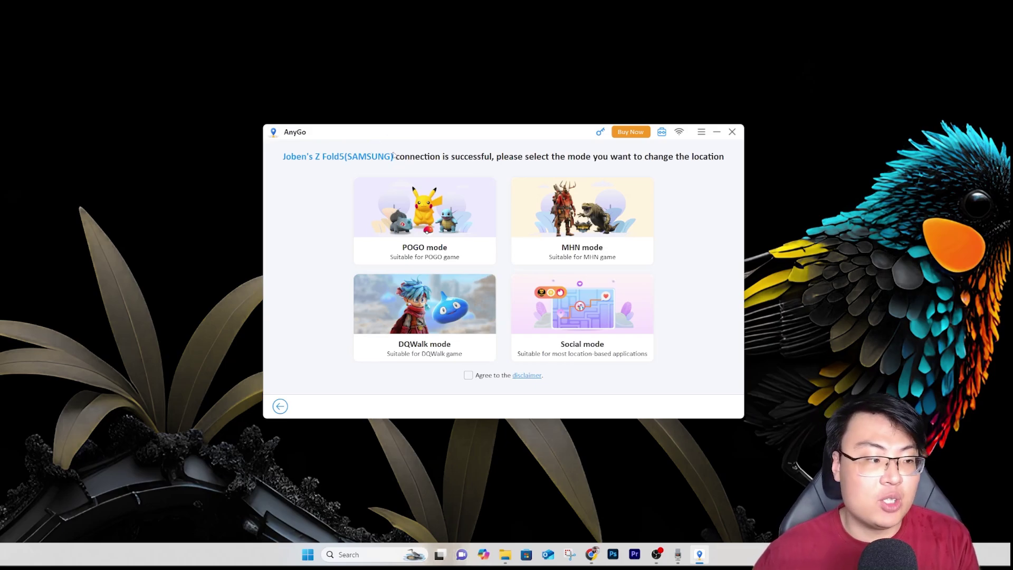
Step: Select Social mode for the connected device, agree to the disclaimer, and dismiss the joystick guide
{"action": "left_click_drag", "start_coordinate": [443, 129], "coordinate": [425, 120]}
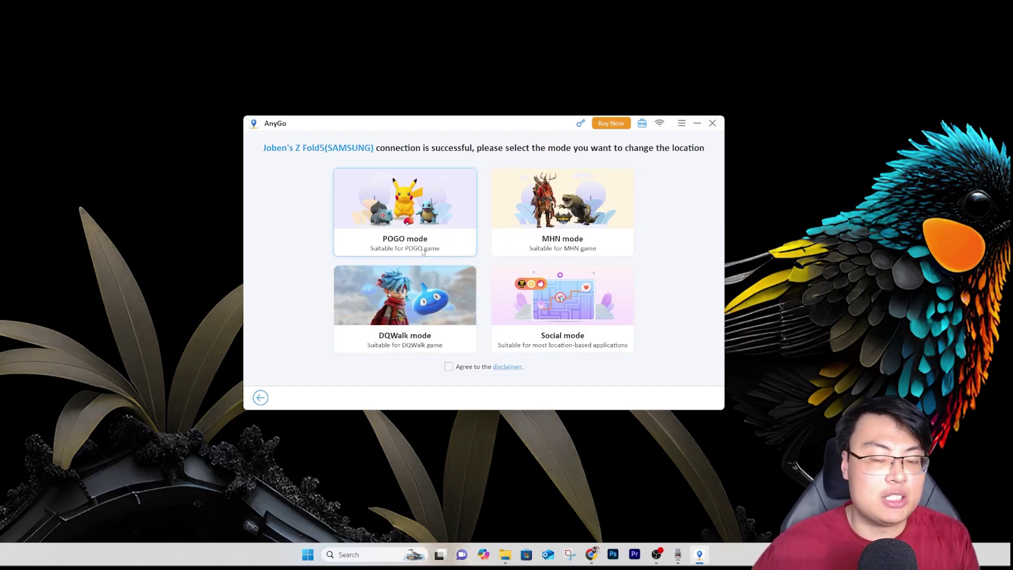
{"action": "left_click", "coordinate": [546, 301]}
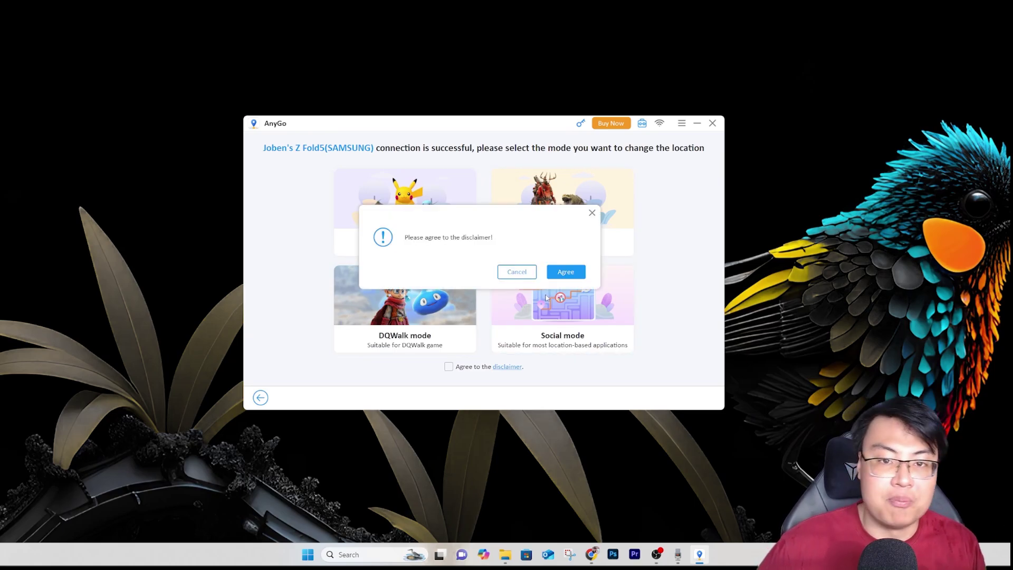
{"action": "left_click", "coordinate": [565, 272]}
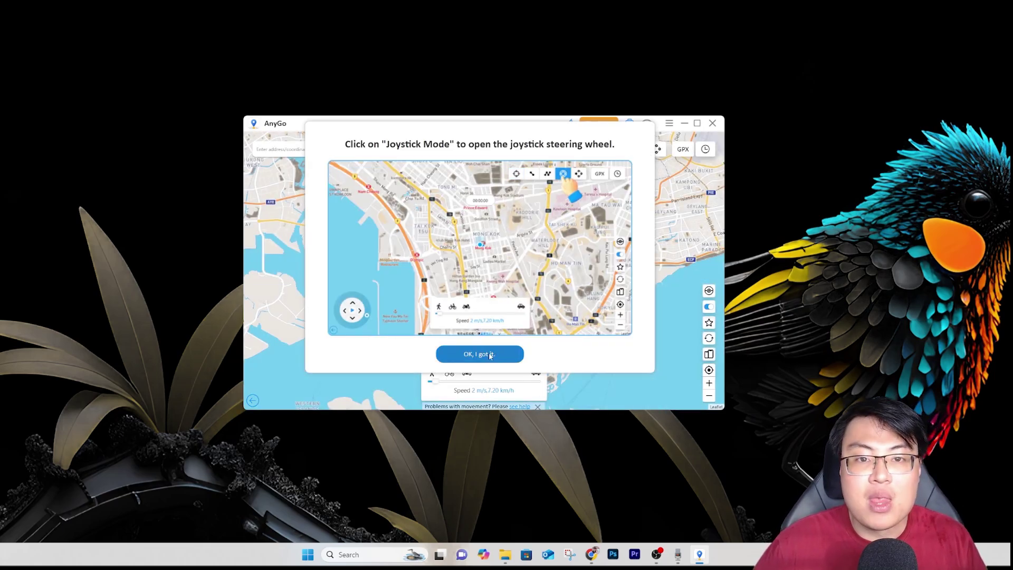
{"action": "left_click", "coordinate": [491, 355]}
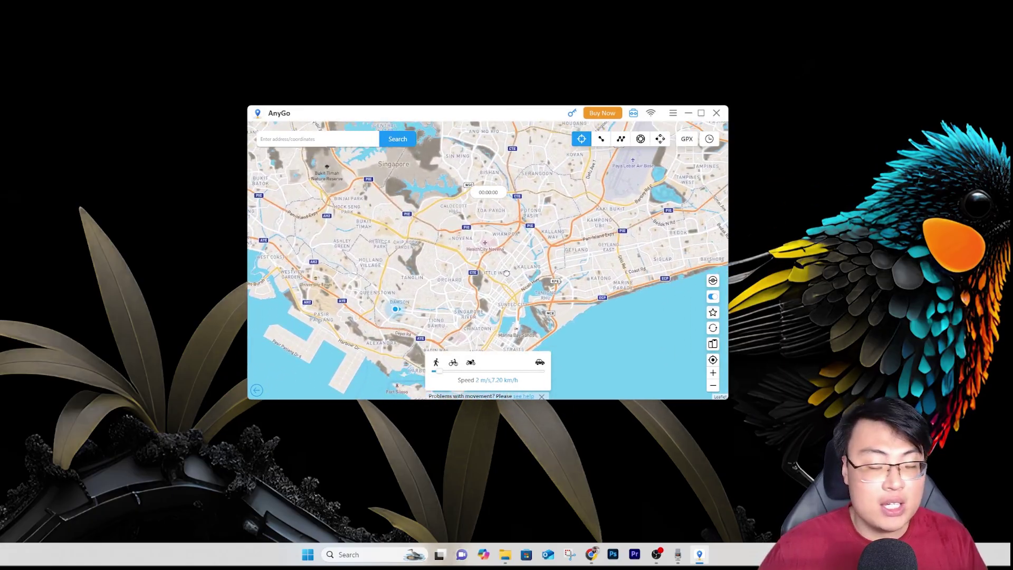
Step: Preview the teleport destination 1.321504, 103.856850 in Singapore without going there, and switch to two-spot mode
{"action": "left_click", "coordinate": [509, 237]}
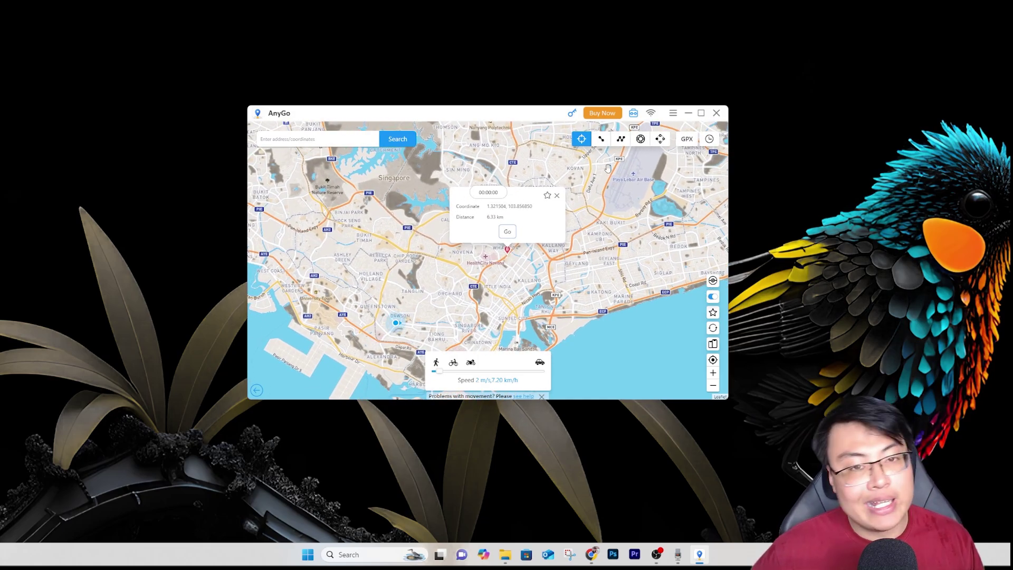
{"action": "left_click", "coordinate": [600, 139]}
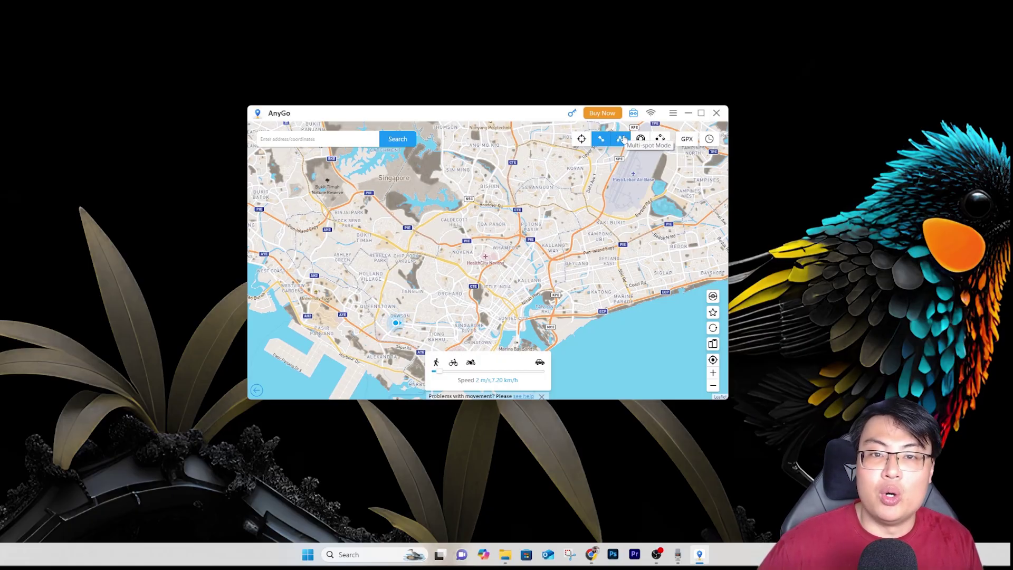
{"action": "left_click_drag", "start_coordinate": [520, 242], "coordinate": [562, 245]}
{"action": "scroll", "coordinate": [509, 247], "scroll_direction": "down", "scroll_amount": 3}
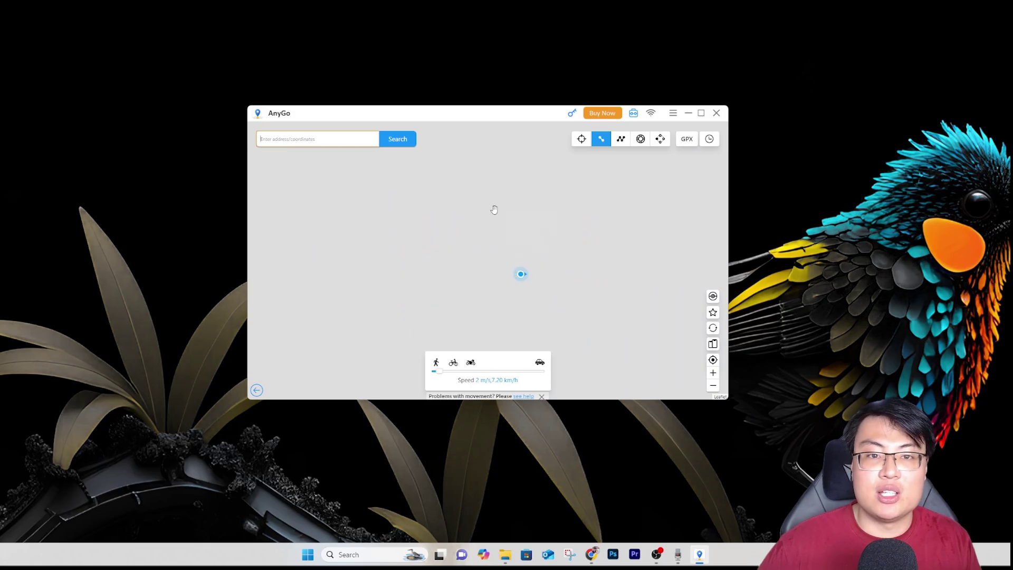
{"action": "scroll", "coordinate": [507, 291], "scroll_direction": "up", "scroll_amount": 5}
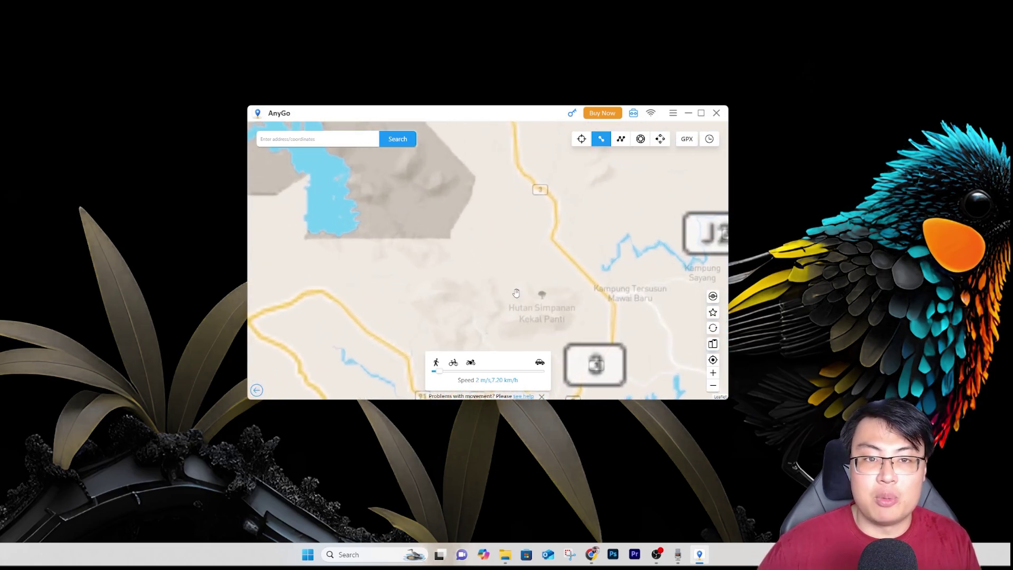
Step: Return to teleport mode and examine the map of Kota Tinggi around Hospital Kota Tinggi and the park
{"action": "left_click", "coordinate": [581, 138]}
{"action": "scroll", "coordinate": [537, 255], "scroll_direction": "up", "scroll_amount": 3}
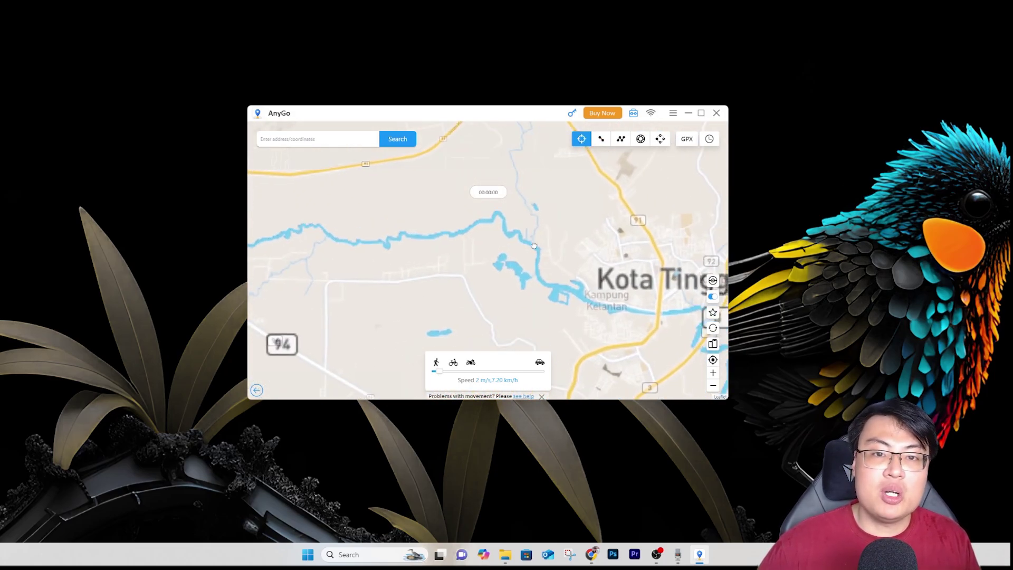
{"action": "scroll", "coordinate": [536, 256], "scroll_direction": "up", "scroll_amount": 1}
{"action": "left_click_drag", "start_coordinate": [476, 226], "coordinate": [488, 317]}
{"action": "left_click_drag", "start_coordinate": [526, 259], "coordinate": [497, 312]}
{"action": "left_click_drag", "start_coordinate": [501, 262], "coordinate": [524, 292]}
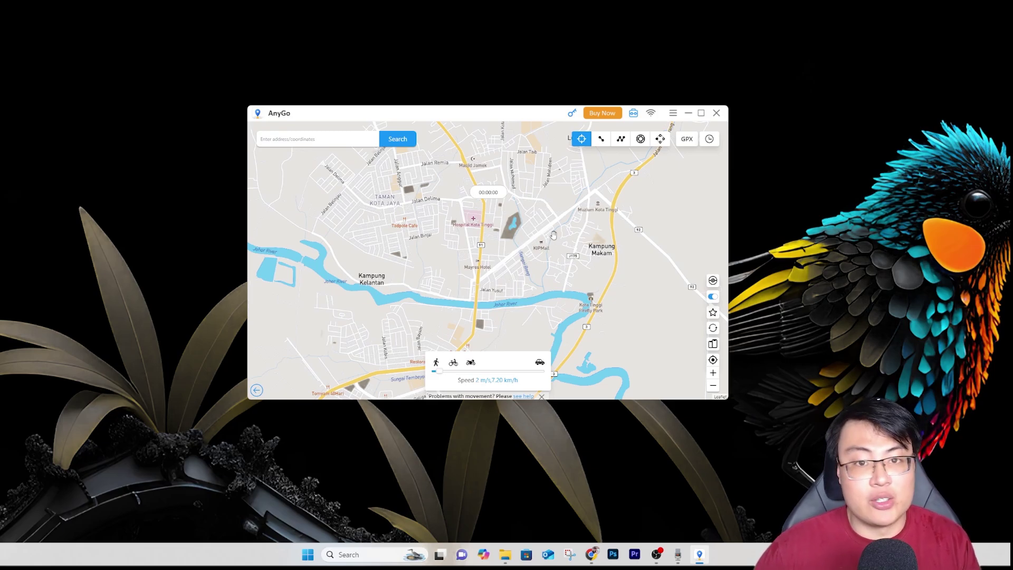
{"action": "left_click_drag", "start_coordinate": [516, 210], "coordinate": [553, 266]}
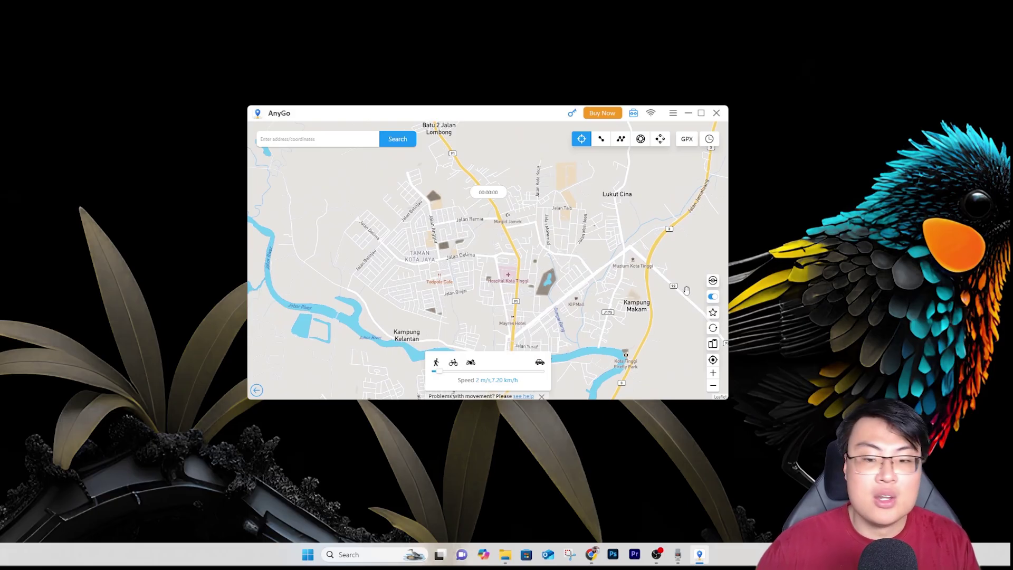
{"action": "mouse_move", "coordinate": [561, 263]}
{"action": "left_mouse_down"}
{"action": "mouse_move", "coordinate": [535, 246]}
{"action": "mouse_move", "coordinate": [560, 264]}
{"action": "left_mouse_up"}
{"action": "scroll", "coordinate": [532, 261], "scroll_direction": "up", "scroll_amount": 1}
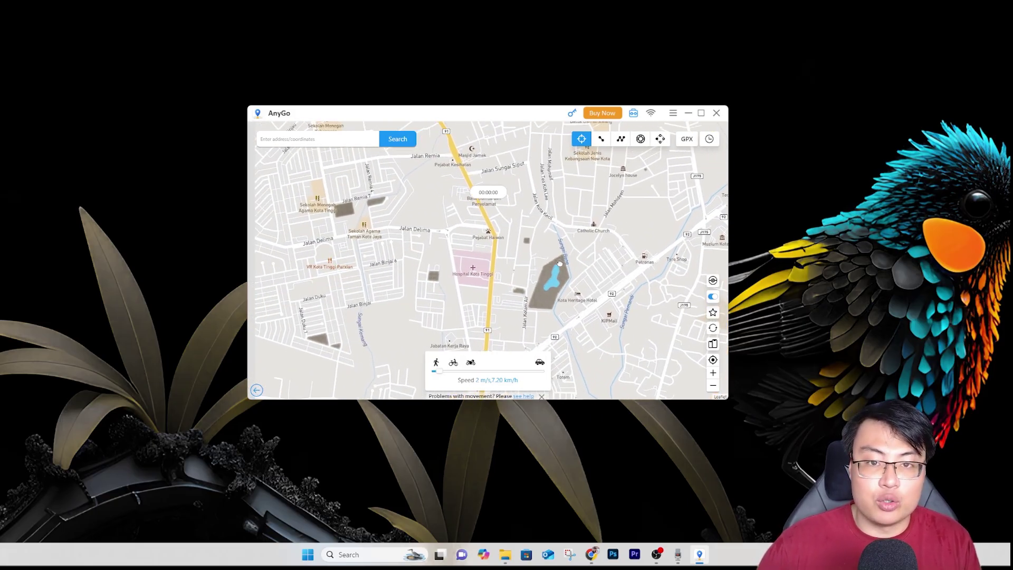
Step: Try to open multiple-device management and dismiss the full-version upgrade offer
{"action": "left_click", "coordinate": [713, 344]}
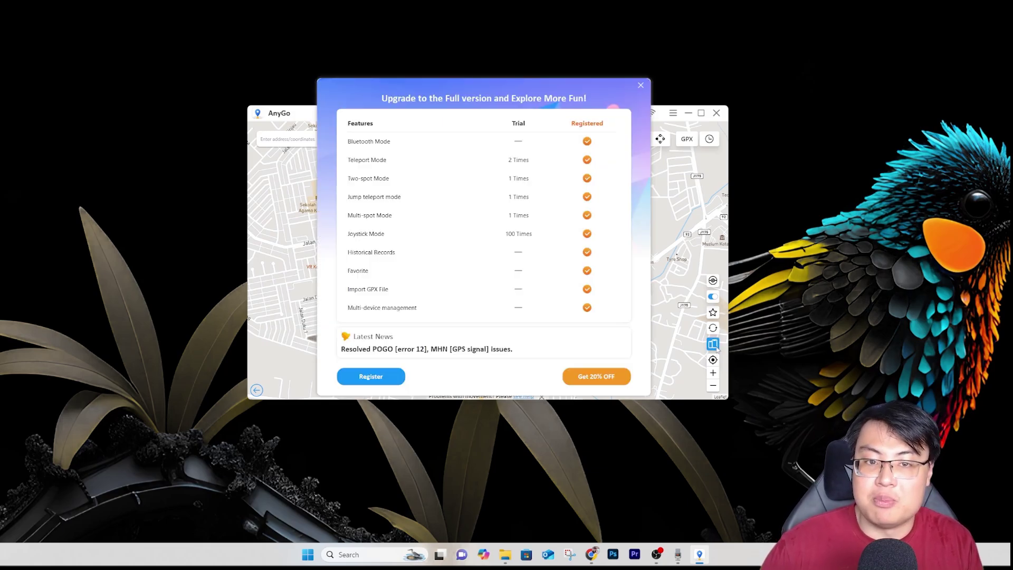
{"action": "left_click", "coordinate": [640, 85]}
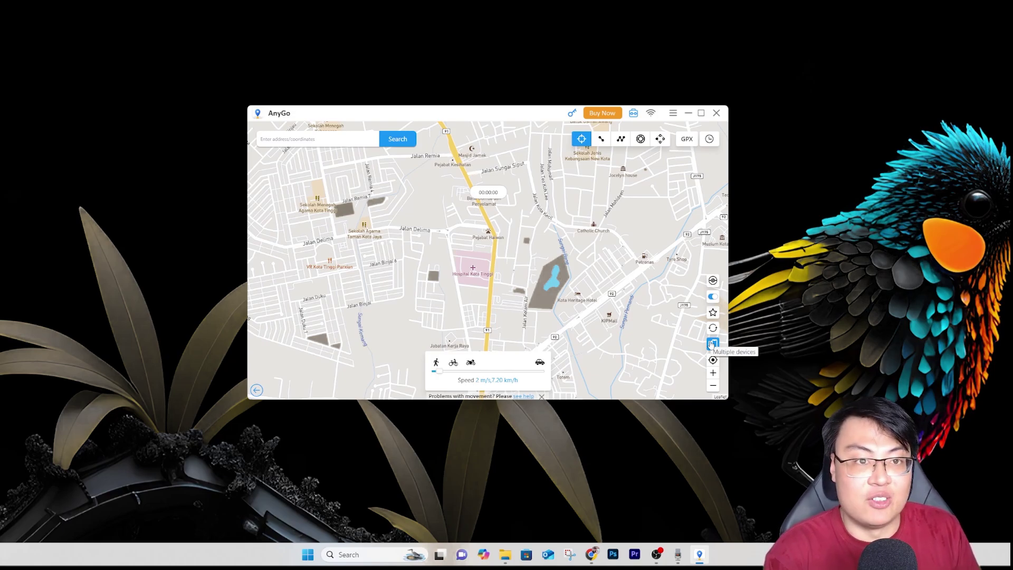
{"action": "left_click", "coordinate": [711, 344]}
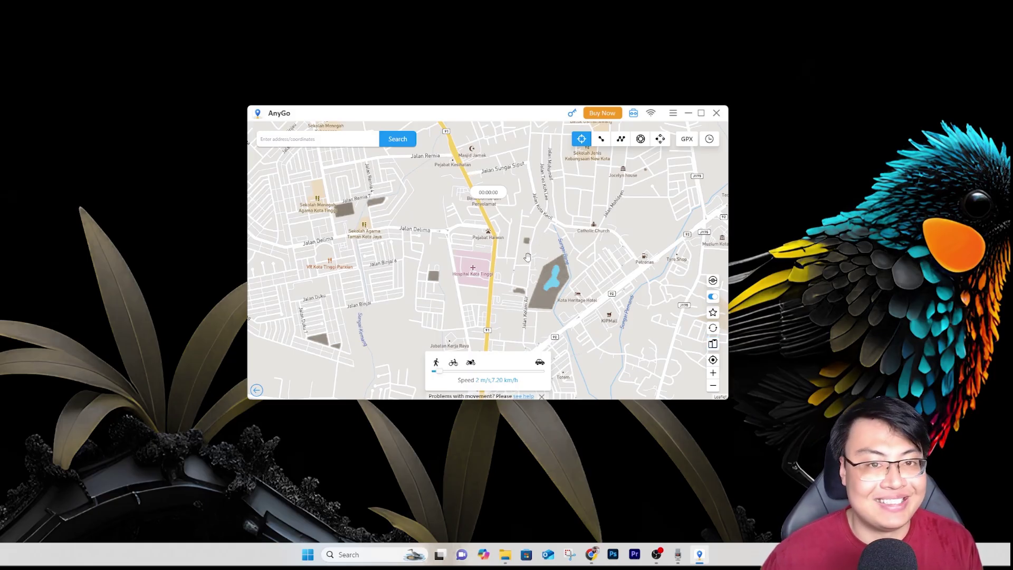
Step: Leave the Social mode map page and confirm the exit
{"action": "scroll", "coordinate": [530, 260], "scroll_direction": "down", "scroll_amount": 3}
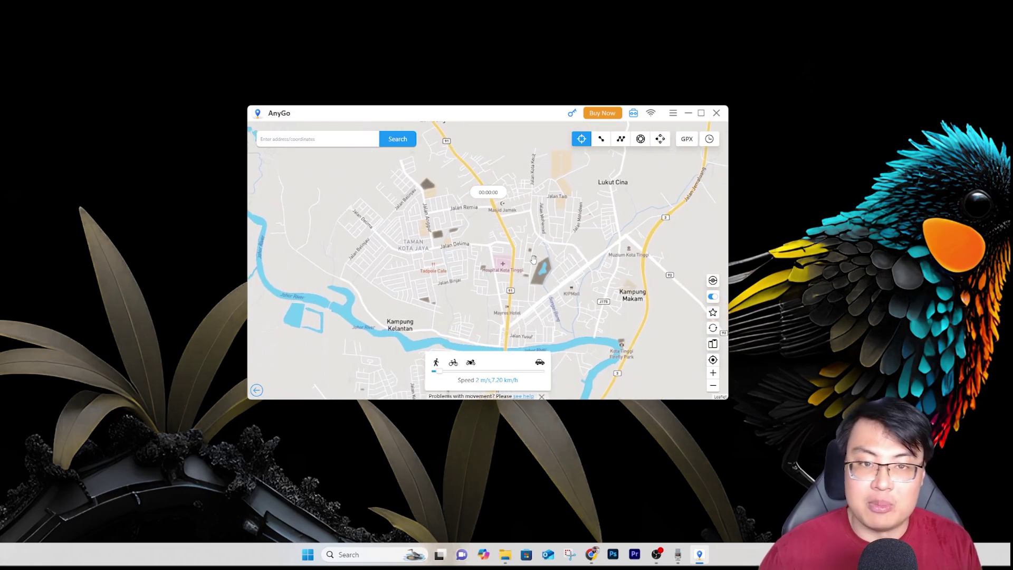
{"action": "scroll", "coordinate": [549, 269], "scroll_direction": "up", "scroll_amount": 3}
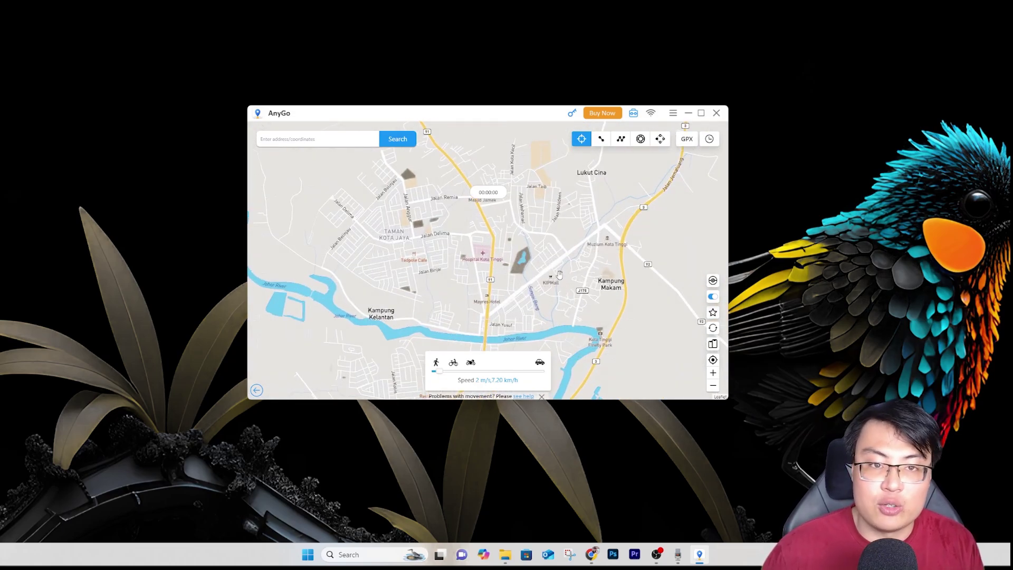
{"action": "scroll", "coordinate": [531, 253], "scroll_direction": "up", "scroll_amount": 1}
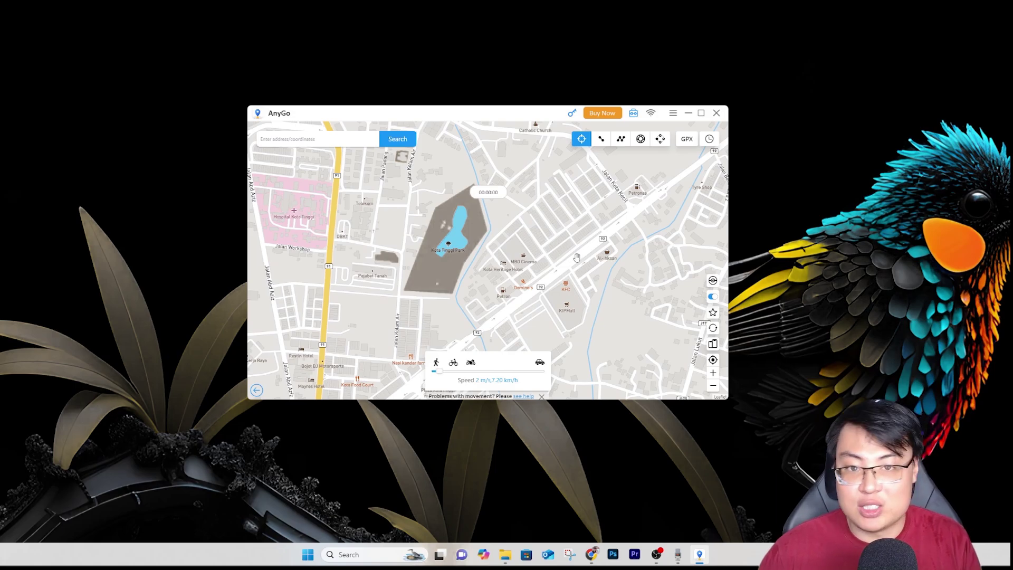
{"action": "left_click_drag", "start_coordinate": [504, 275], "coordinate": [541, 267]}
{"action": "scroll", "coordinate": [541, 267], "scroll_direction": "down", "scroll_amount": 1}
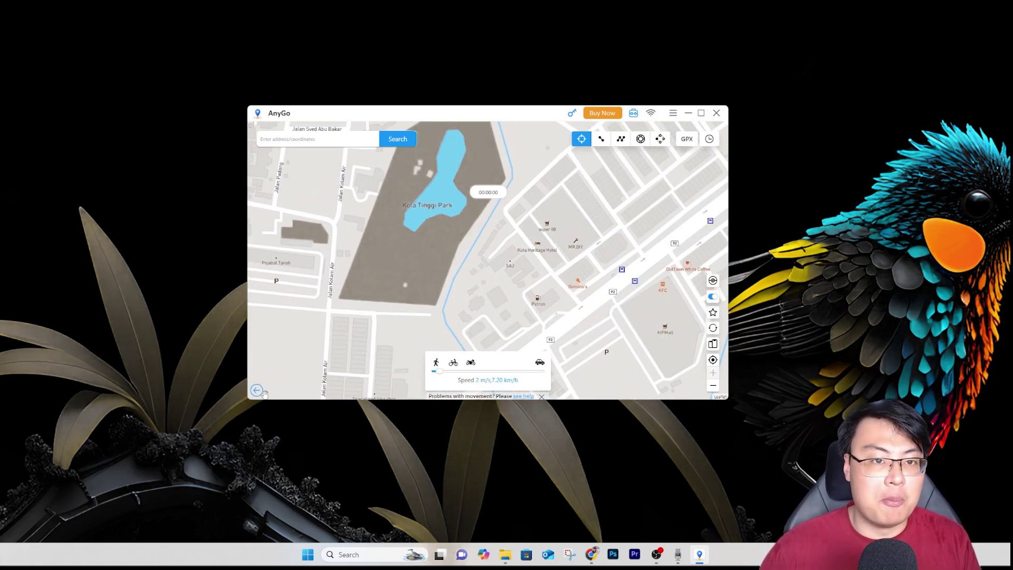
{"action": "left_click", "coordinate": [257, 390]}
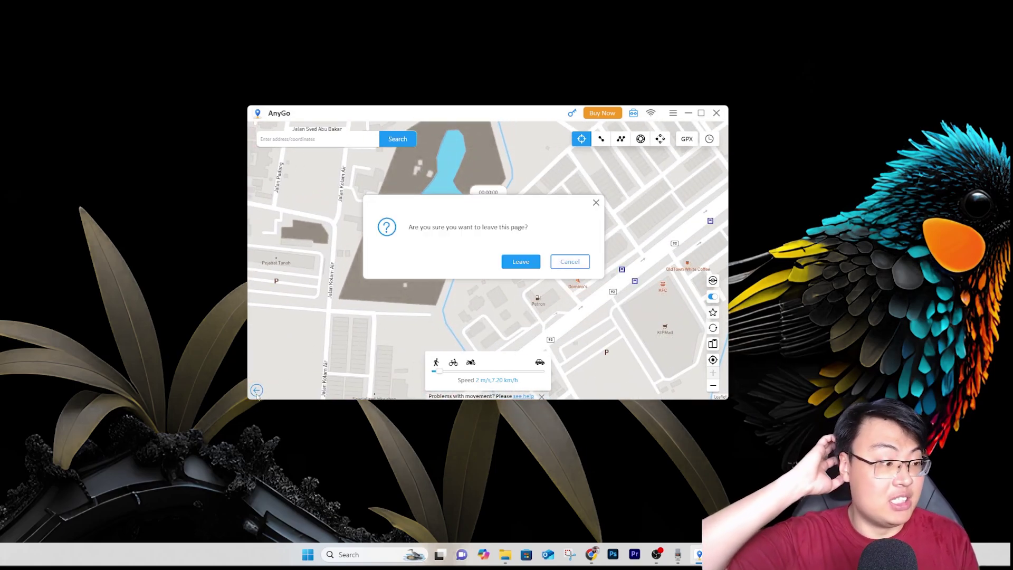
{"action": "left_click", "coordinate": [519, 264]}
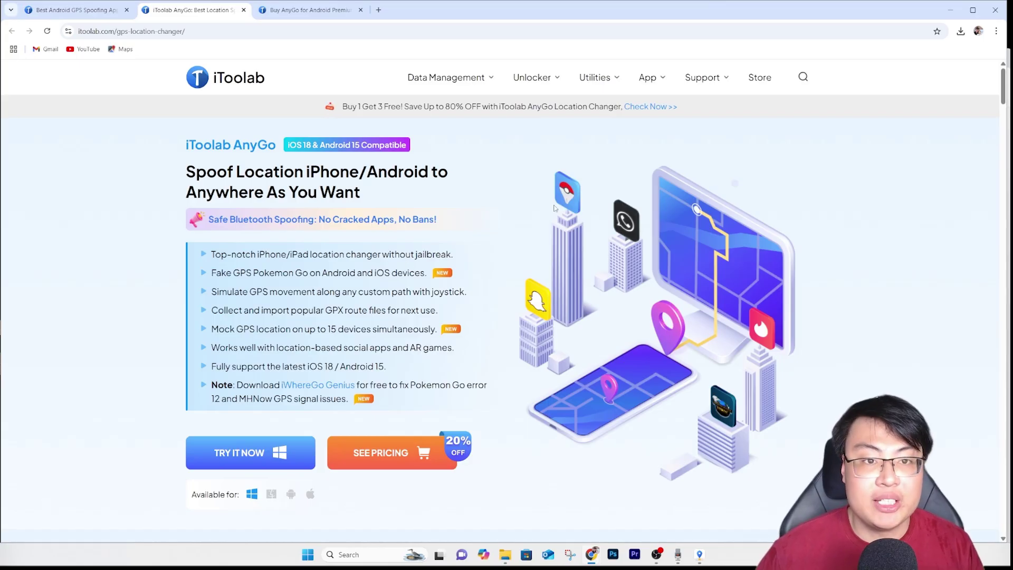
Step: Switch to the browser and review the iToolab AnyGo location changer page and the AnyGo for Android page
{"action": "scroll", "coordinate": [510, 289], "scroll_direction": "down", "scroll_amount": 10}
{"action": "scroll", "coordinate": [510, 289], "scroll_direction": "up", "scroll_amount": 5}
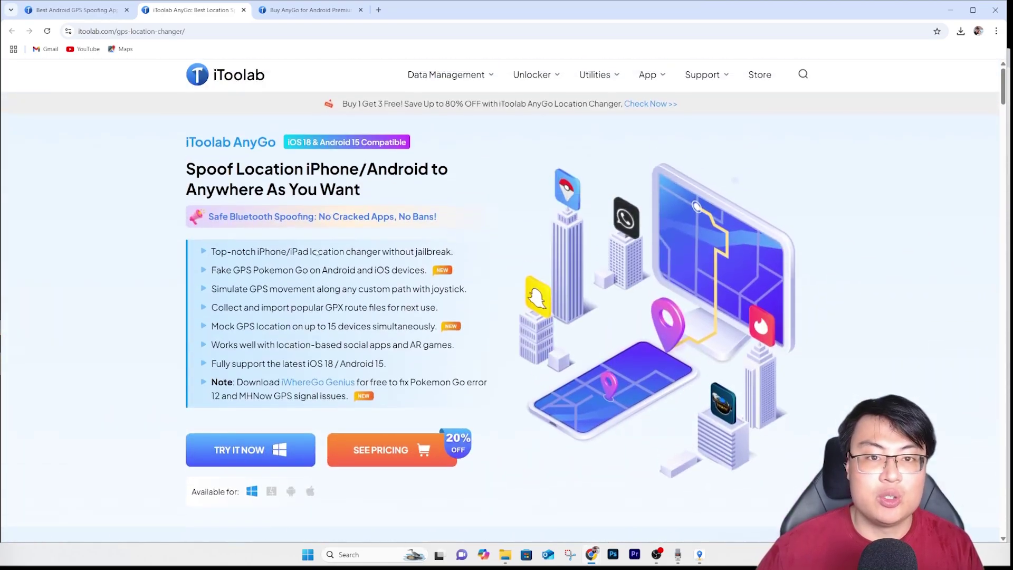
{"action": "scroll", "coordinate": [474, 330], "scroll_direction": "down", "scroll_amount": 3}
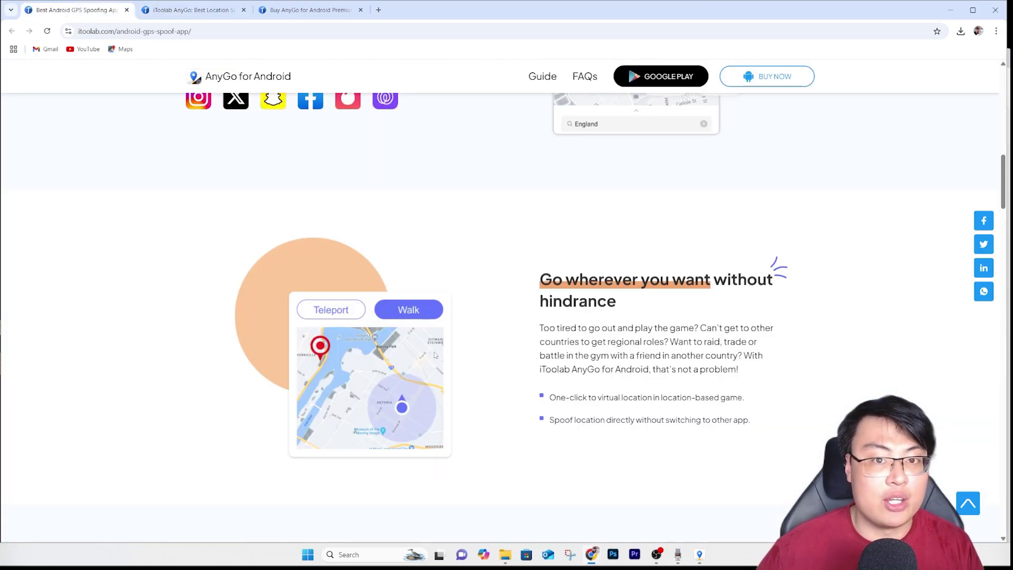
{"action": "scroll", "coordinate": [506, 317], "scroll_direction": "down", "scroll_amount": 1}
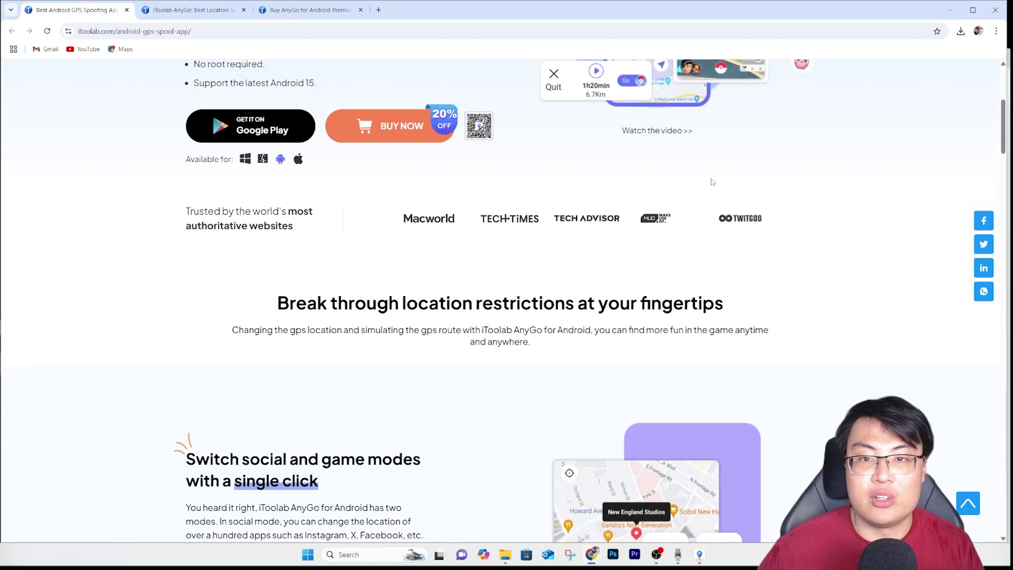
{"action": "scroll", "coordinate": [712, 182], "scroll_direction": "up", "scroll_amount": 5}
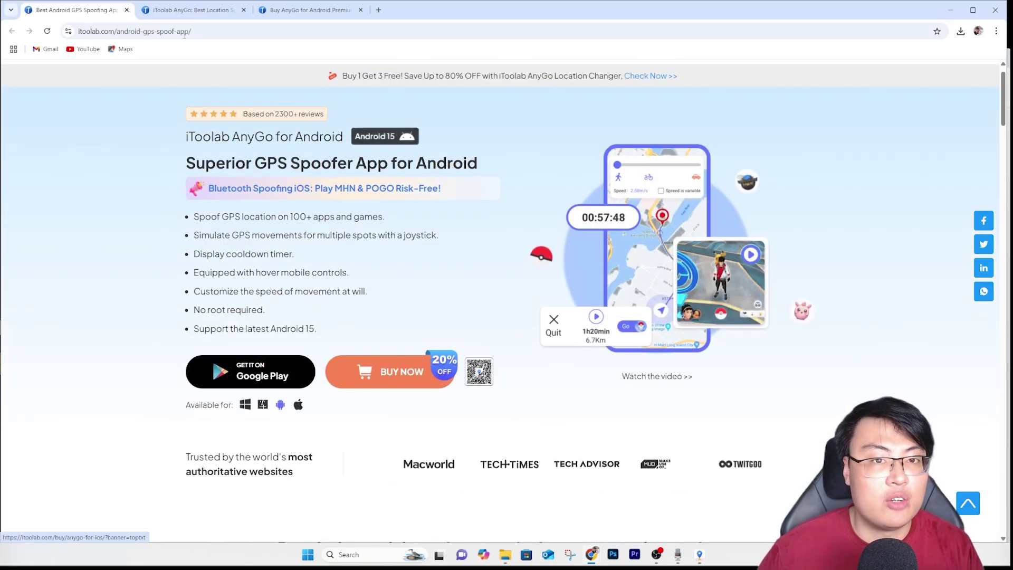
Step: Return to the AnyGo location changer page and review its multi-device, GPS movement and location-faking feature sections
{"action": "left_click", "coordinate": [177, 15]}
{"action": "scroll", "coordinate": [708, 384], "scroll_direction": "down", "scroll_amount": 20}
{"action": "scroll", "coordinate": [673, 370], "scroll_direction": "down", "scroll_amount": 7}
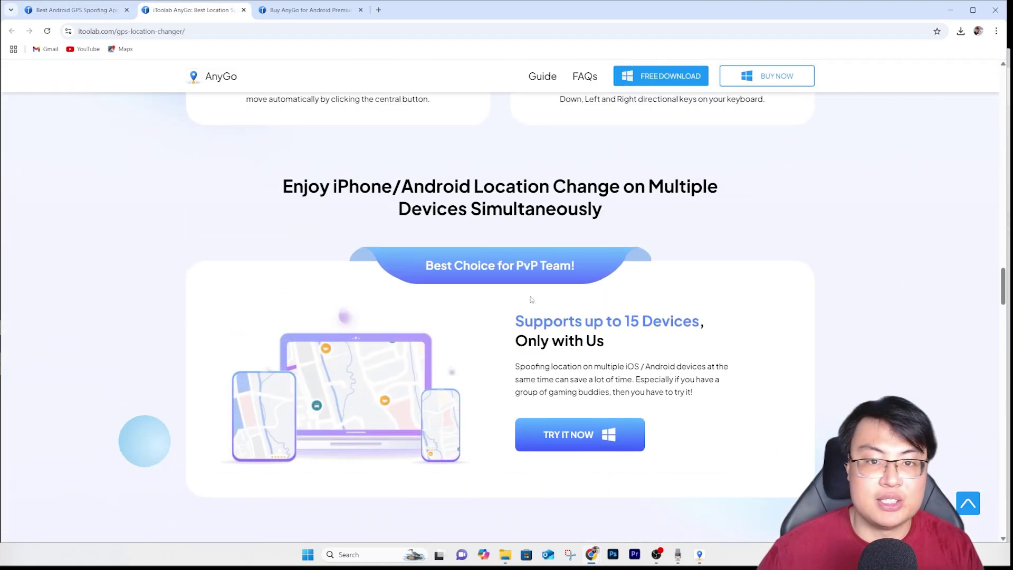
{"action": "scroll", "coordinate": [567, 287], "scroll_direction": "up", "scroll_amount": 20}
{"action": "middle_click", "coordinate": [567, 282]}
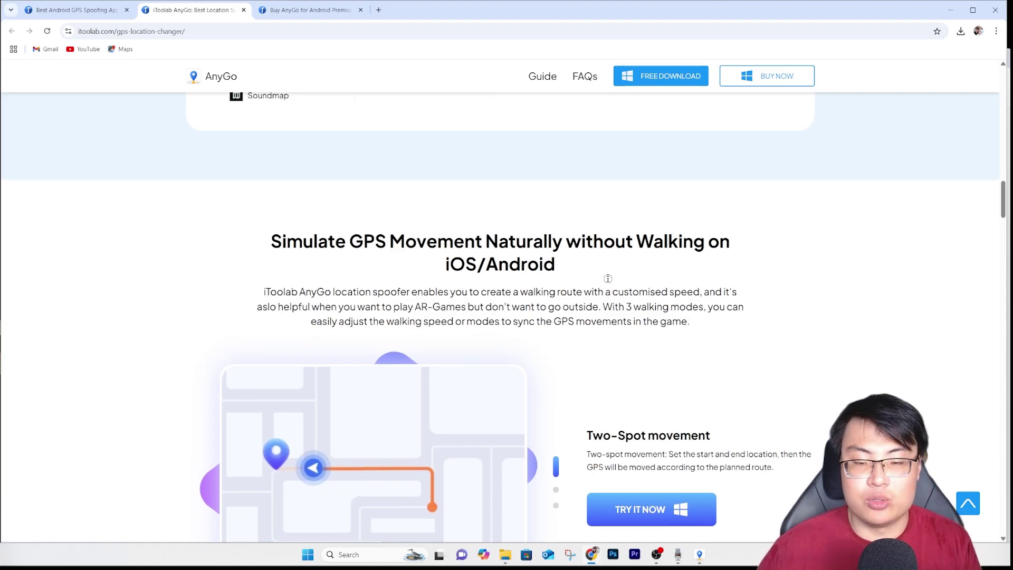
{"action": "scroll", "coordinate": [620, 290], "scroll_direction": "up", "scroll_amount": 10}
{"action": "scroll", "coordinate": [488, 228], "scroll_direction": "up", "scroll_amount": 15}
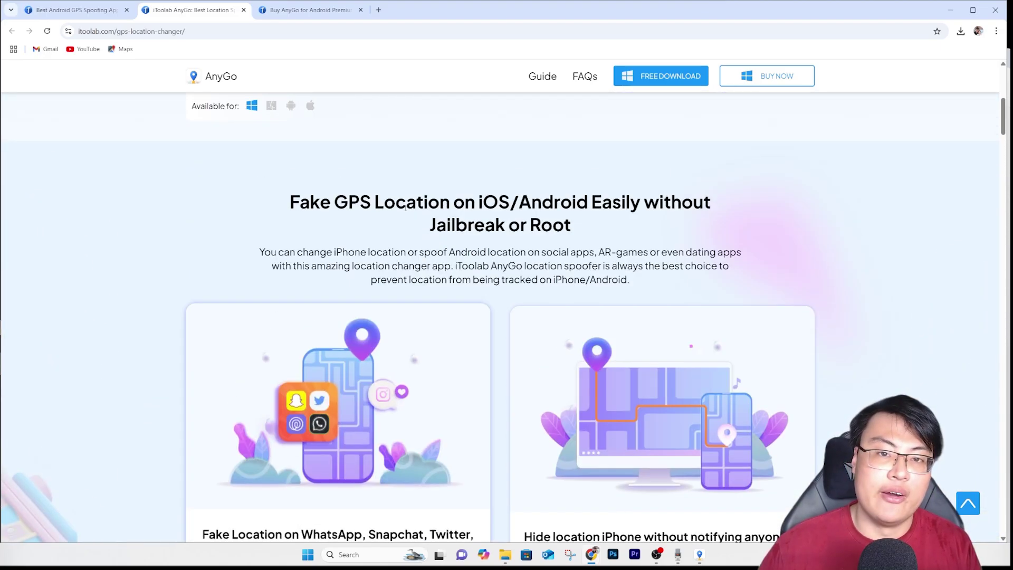
{"action": "scroll", "coordinate": [288, 145], "scroll_direction": "up", "scroll_amount": 1}
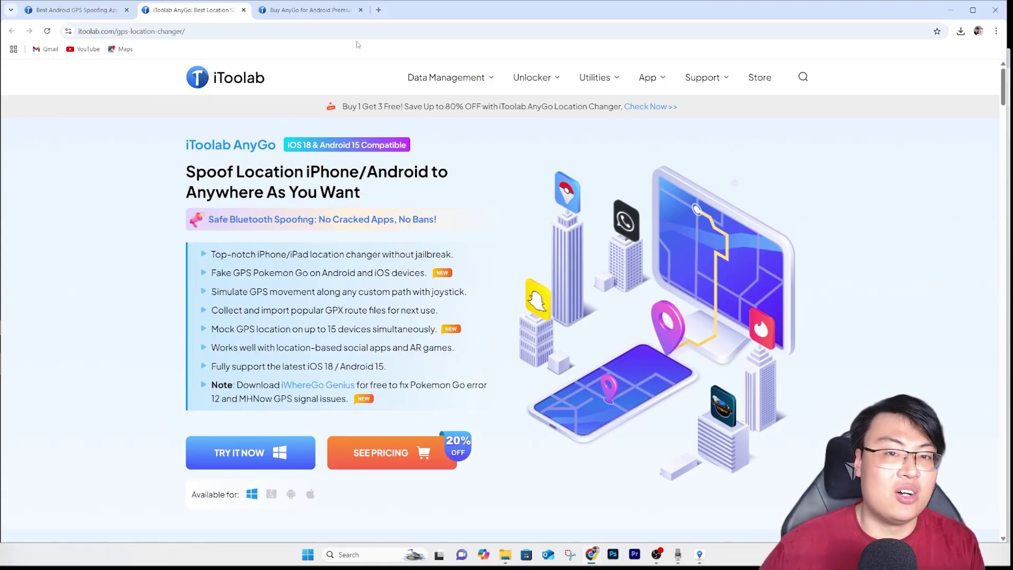
Step: Review the AnyGo for Android Premium plans, highlighting the 1 Month Plan's prices and the coupon code ANYGOPRO
{"action": "left_click", "coordinate": [317, 12]}
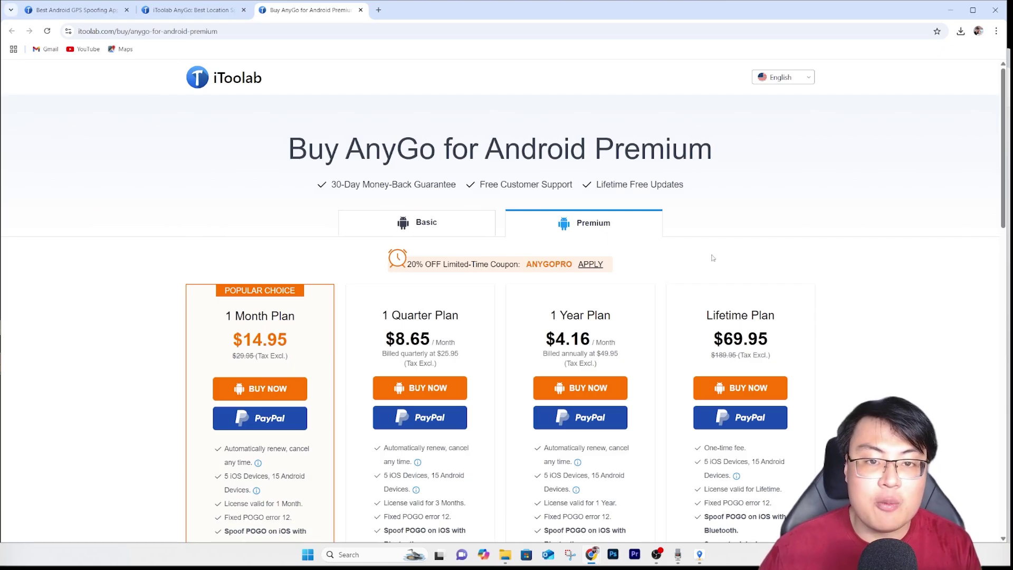
{"action": "scroll", "coordinate": [713, 257], "scroll_direction": "down", "scroll_amount": 1}
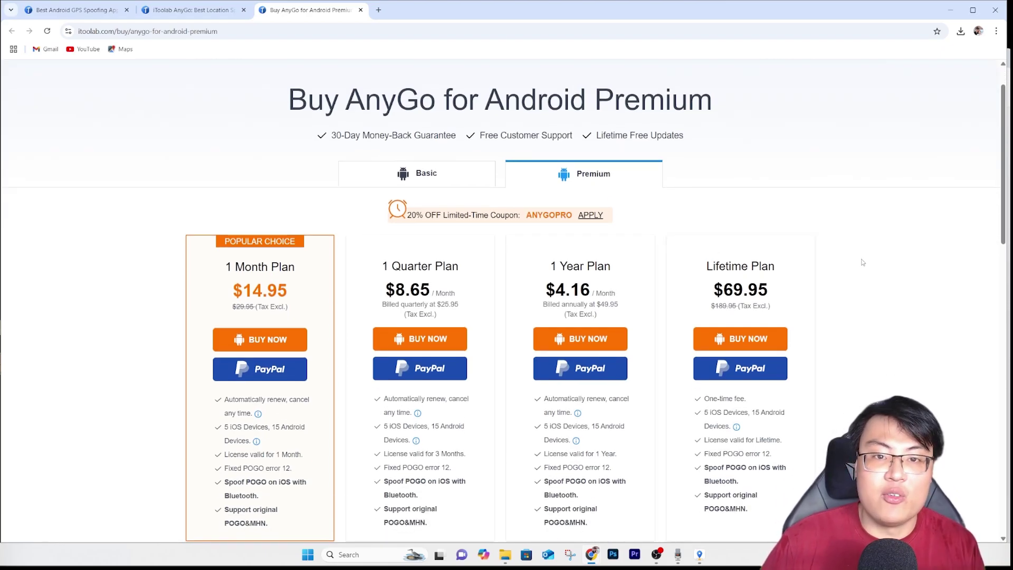
{"action": "scroll", "coordinate": [858, 276], "scroll_direction": "down", "scroll_amount": 1}
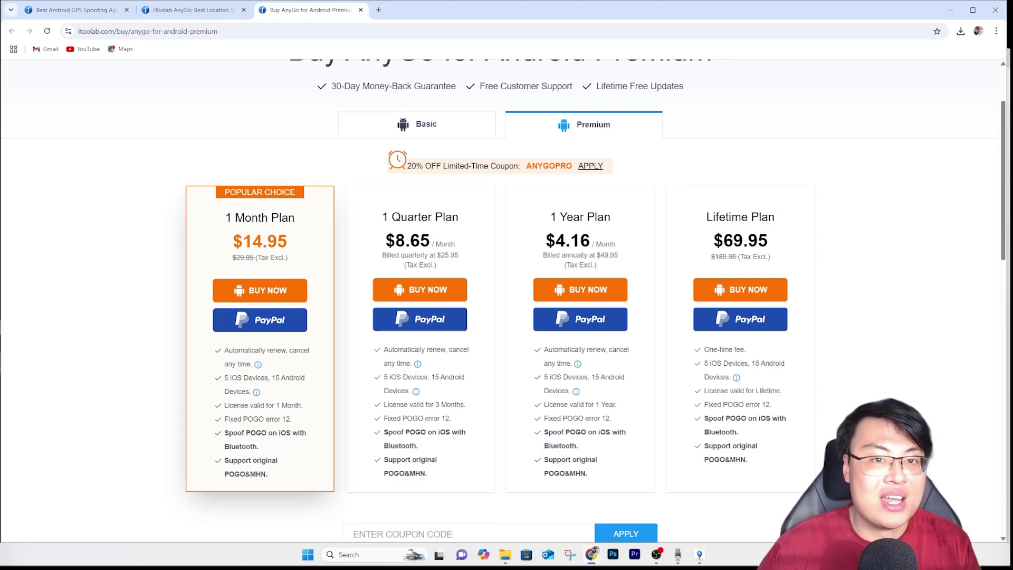
{"action": "left_click_drag", "start_coordinate": [236, 258], "coordinate": [255, 258]}
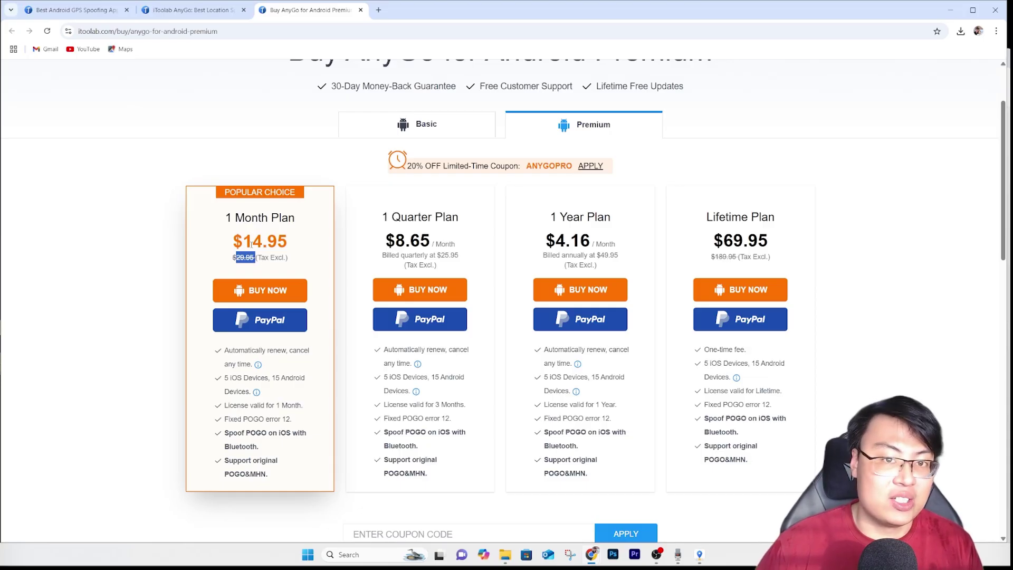
{"action": "left_click_drag", "start_coordinate": [252, 244], "coordinate": [294, 250]}
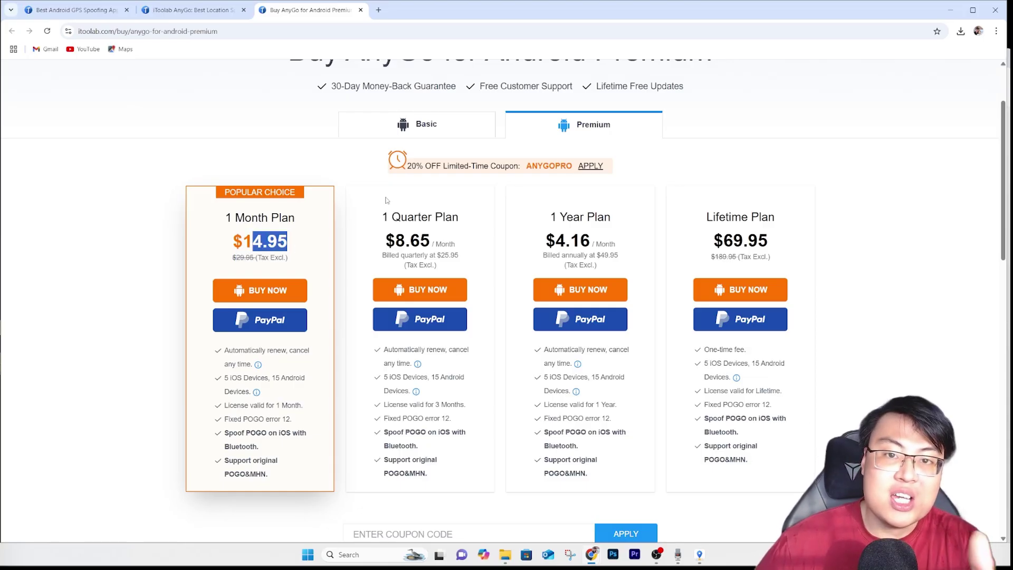
{"action": "left_click_drag", "start_coordinate": [526, 166], "coordinate": [572, 166]}
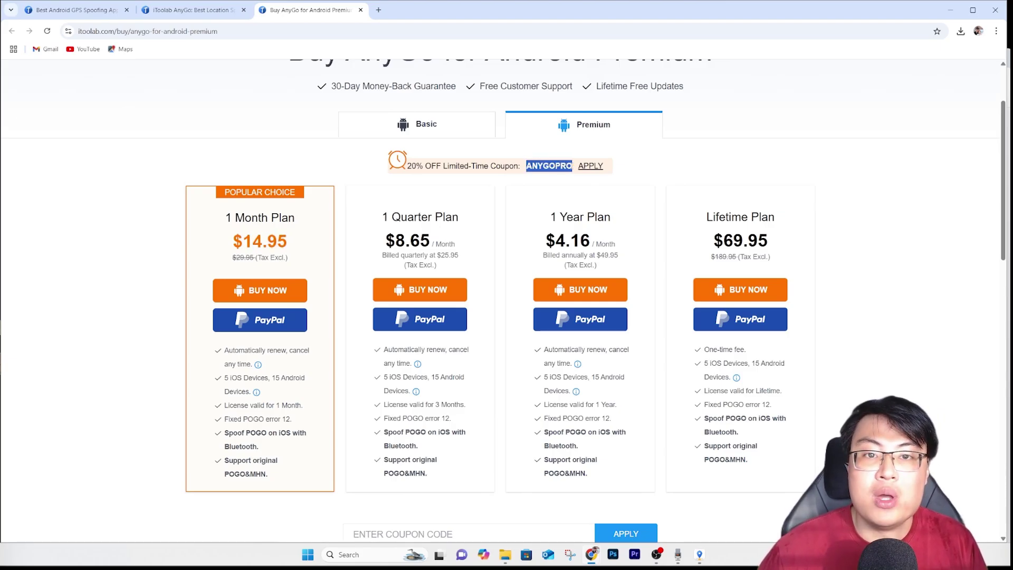
Step: Highlight the Premium 1 Month Plan's 14.95 price, open Calculator and place its window over the plans on the page
{"action": "left_click", "coordinate": [633, 175]}
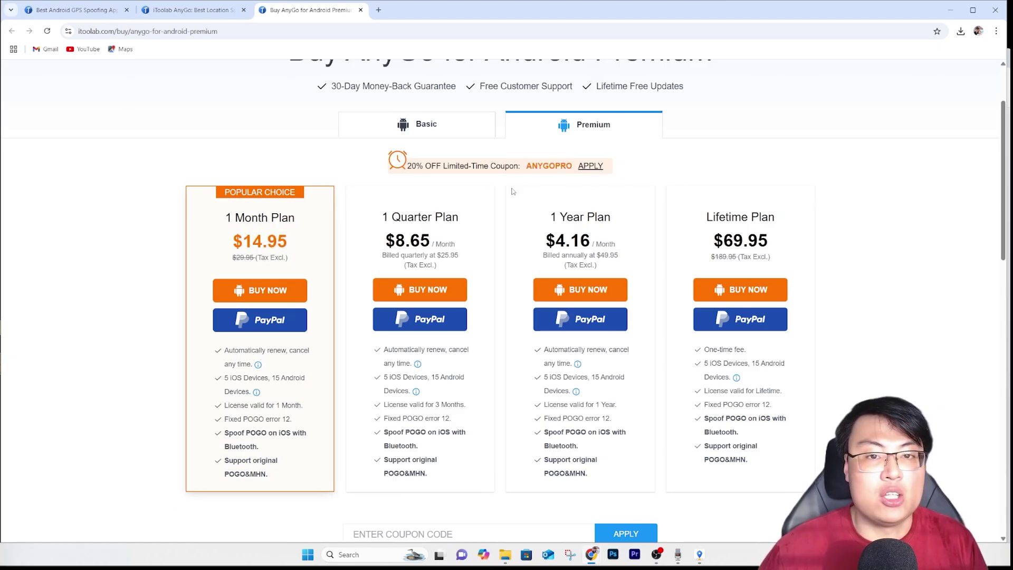
{"action": "left_click_drag", "start_coordinate": [244, 241], "coordinate": [302, 245]}
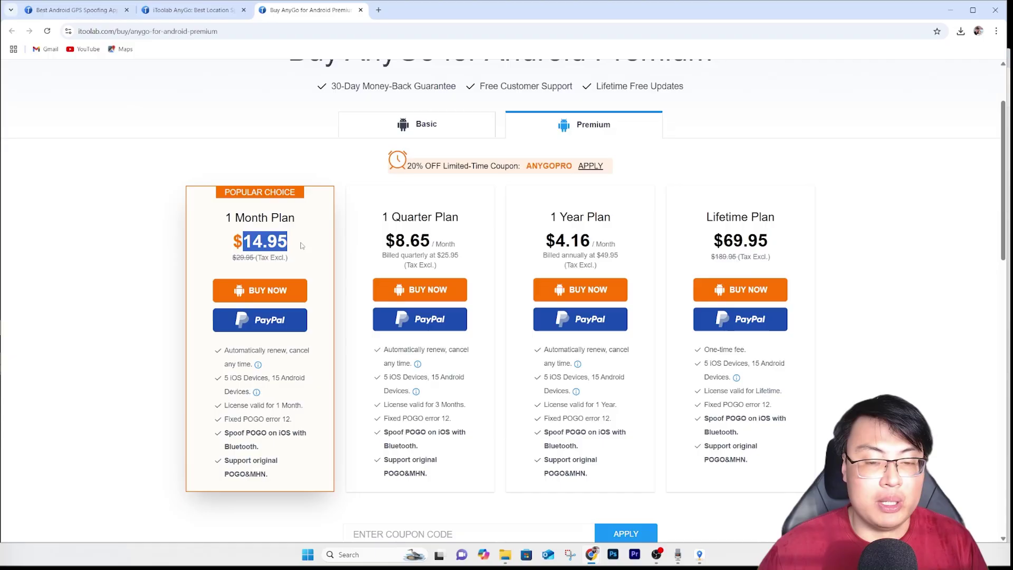
{"action": "left_click", "coordinate": [394, 555]}
{"action": "type", "text": "CA"}
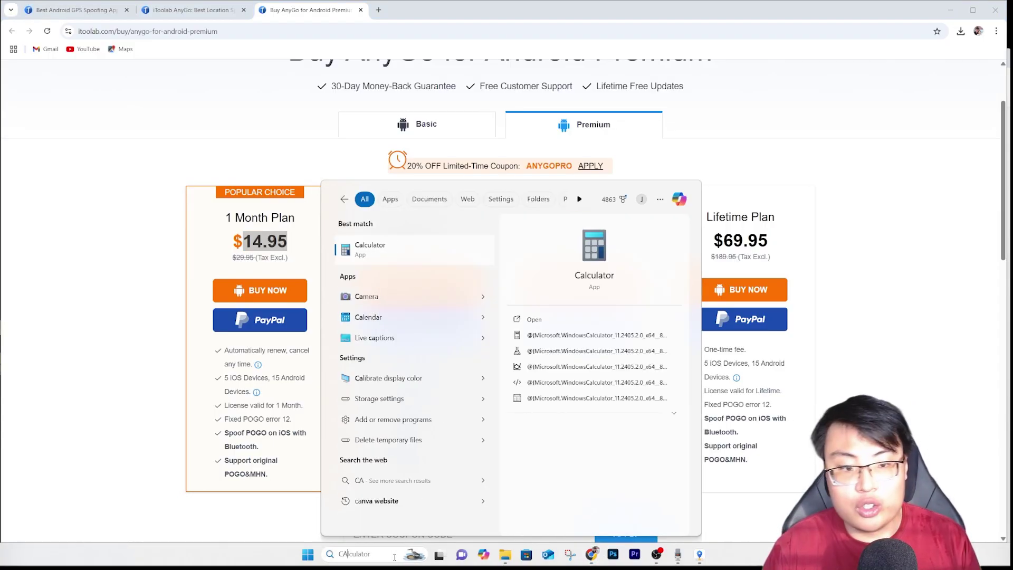
{"action": "key", "text": "Return"}
{"action": "left_click_drag", "start_coordinate": [319, 118], "coordinate": [652, 123]}
Step: Calculate 0.8 × 14.95 to work out the discounted 1 Month Plan price, and close Calculator
{"action": "left_click", "coordinate": [631, 357]}
{"action": "left_click", "coordinate": [663, 357]}
{"action": "left_click", "coordinate": [645, 290]}
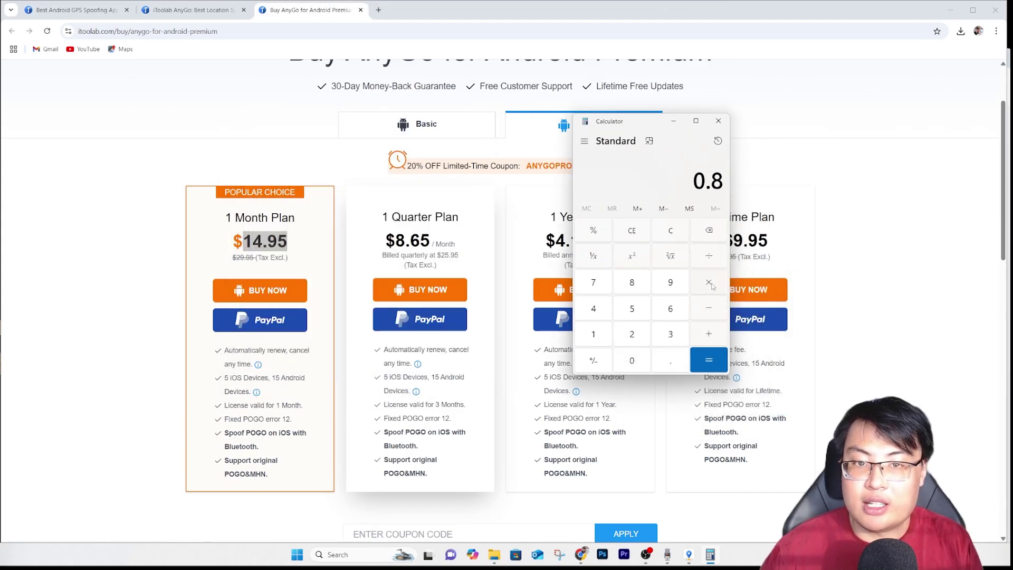
{"action": "left_click", "coordinate": [710, 283]}
{"action": "left_click", "coordinate": [591, 338]}
{"action": "left_click", "coordinate": [593, 310]}
{"action": "left_click", "coordinate": [667, 364]}
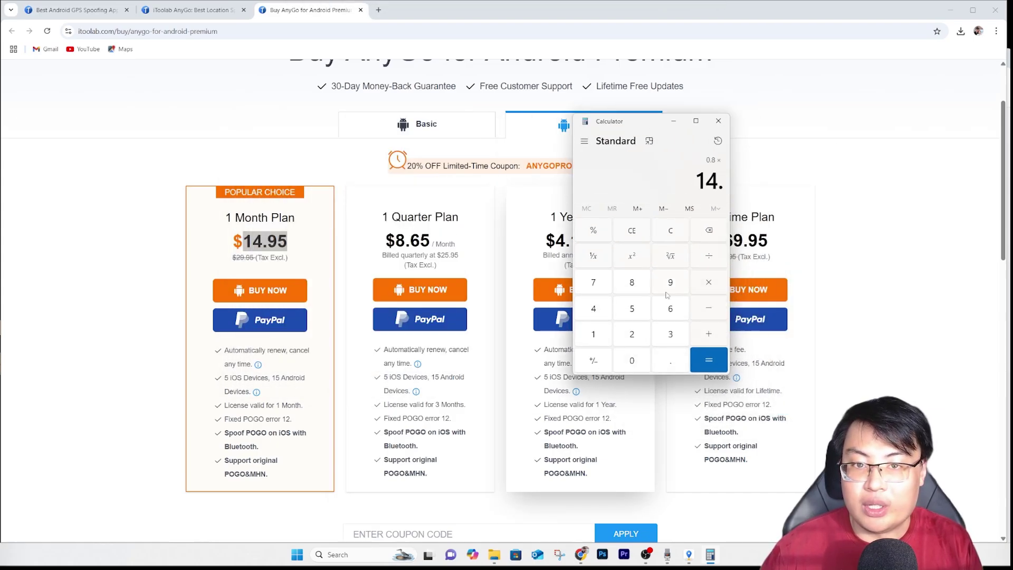
{"action": "left_click", "coordinate": [670, 282]}
{"action": "left_click", "coordinate": [632, 309]}
{"action": "left_click", "coordinate": [709, 360]}
{"action": "left_click_drag", "start_coordinate": [644, 130], "coordinate": [655, 199]}
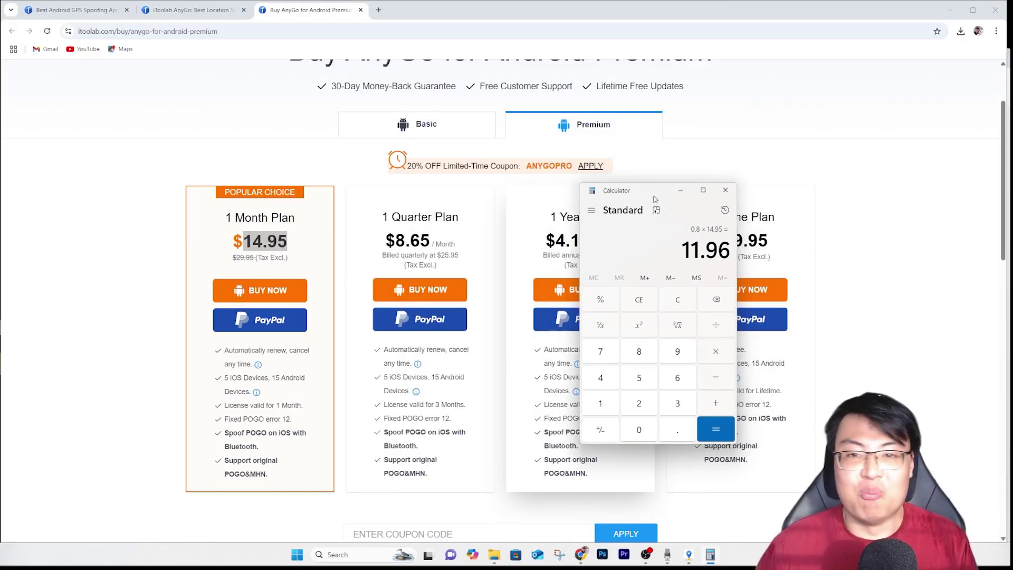
{"action": "left_click", "coordinate": [726, 190]}
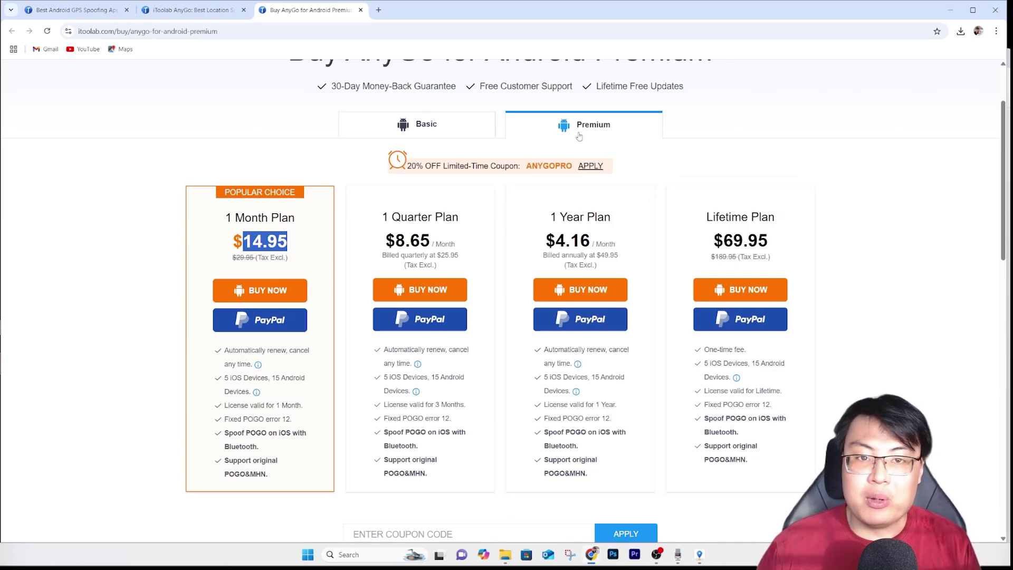
Step: Open the AnyGo for Android Basic plans and review their prices, features and accepted payment methods
{"action": "left_click", "coordinate": [441, 128]}
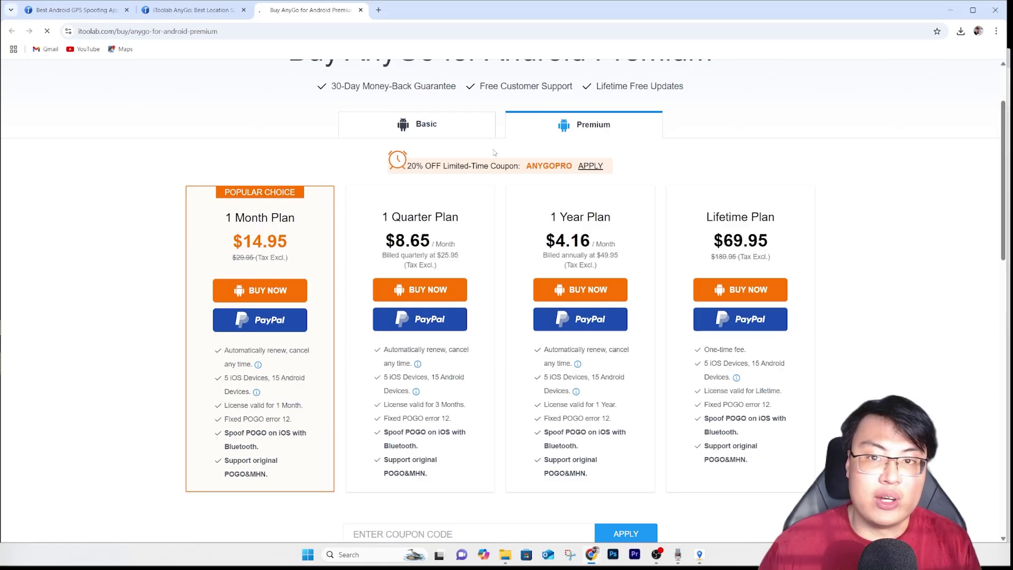
{"action": "scroll", "coordinate": [393, 311], "scroll_direction": "down", "scroll_amount": 1}
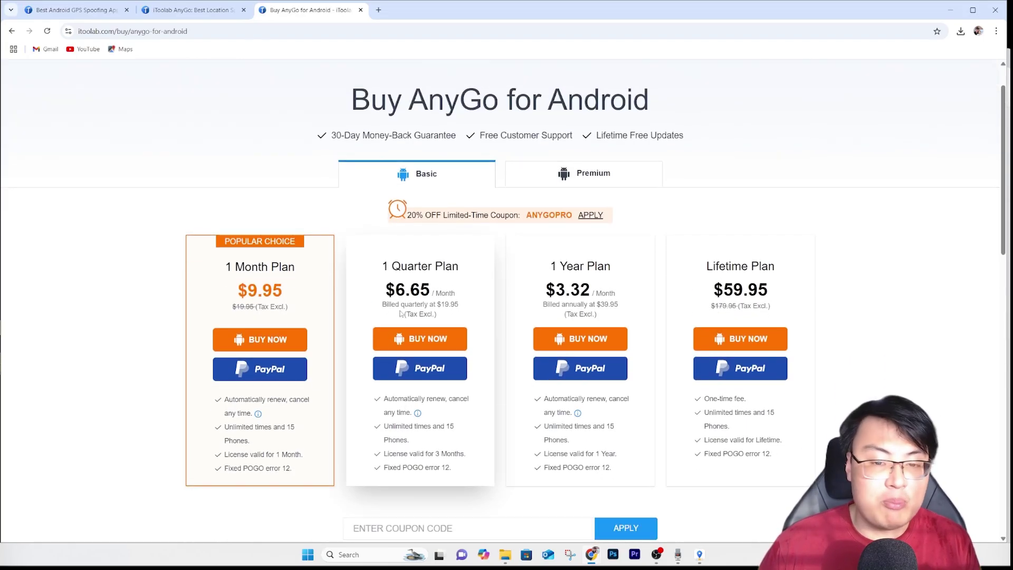
{"action": "scroll", "coordinate": [466, 300], "scroll_direction": "down", "scroll_amount": 2}
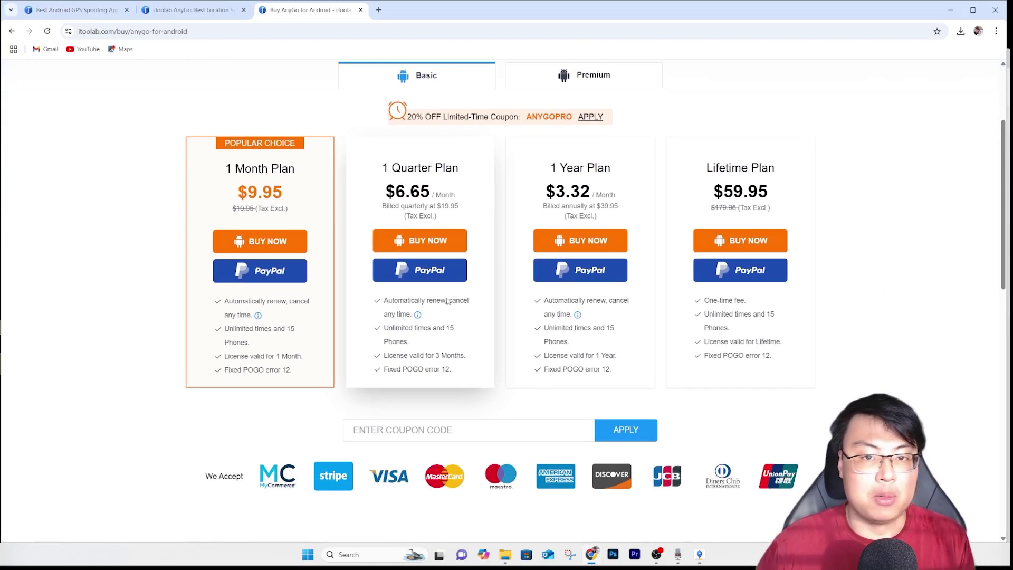
{"action": "scroll", "coordinate": [457, 328], "scroll_direction": "up", "scroll_amount": 3}
Step: Return to the Premium plans and review their features, highlighting the 1 Month Plan's allowance of 5 iOS and 15 Android devices
{"action": "left_click", "coordinate": [585, 234]}
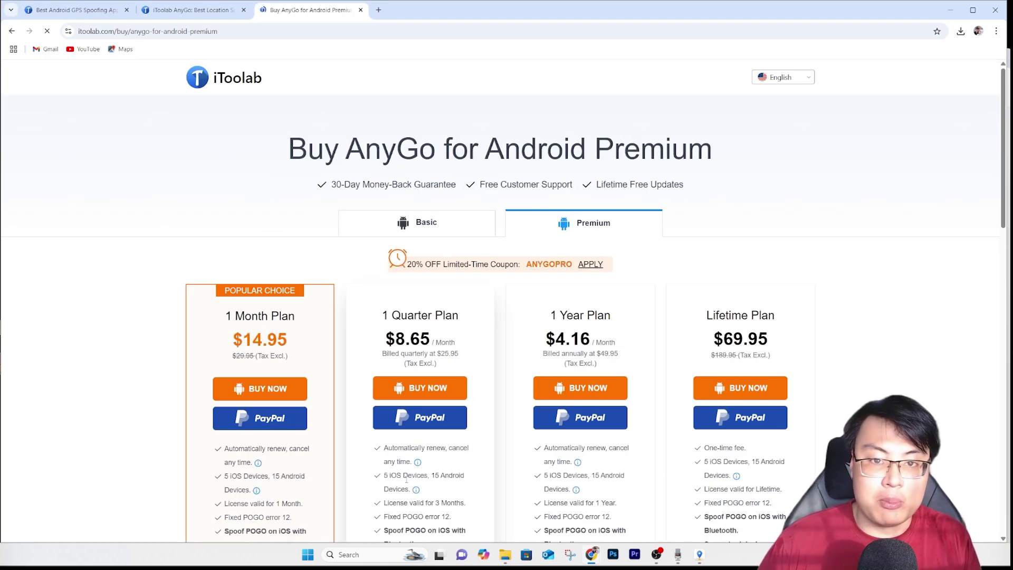
{"action": "scroll", "coordinate": [353, 477], "scroll_direction": "down", "scroll_amount": 2}
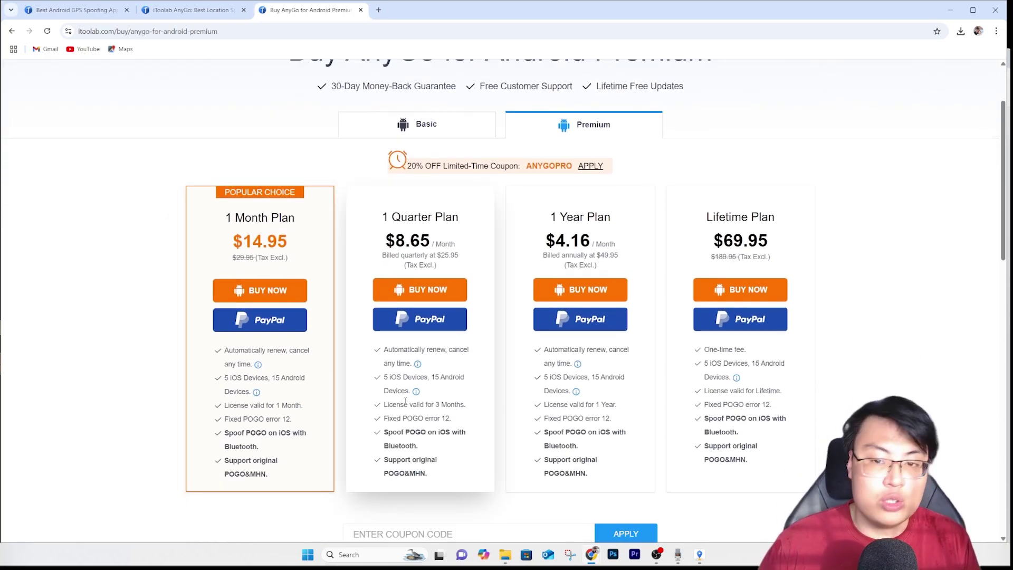
{"action": "mouse_move", "coordinate": [416, 396]}
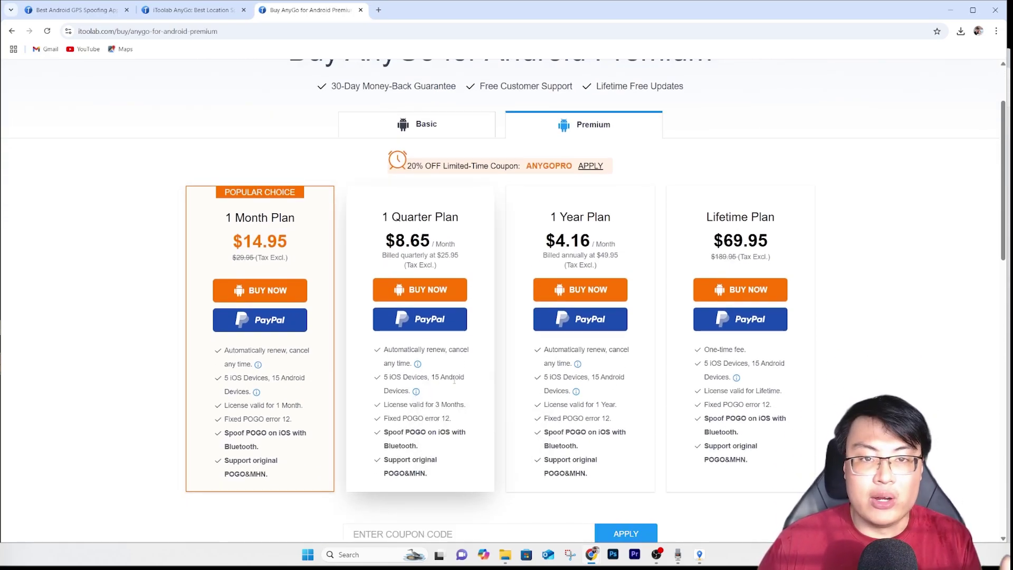
{"action": "scroll", "coordinate": [438, 393], "scroll_direction": "down", "scroll_amount": 1}
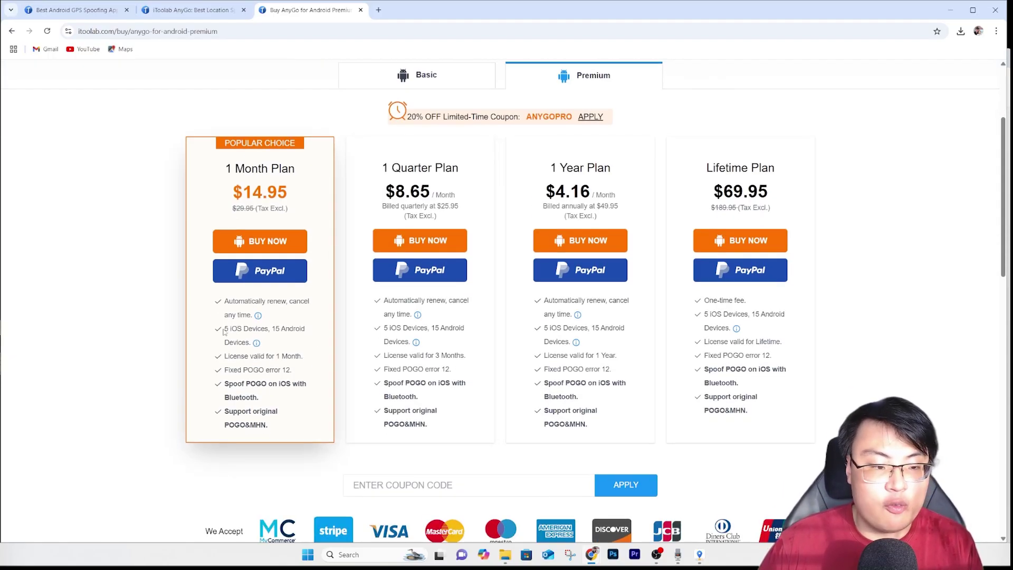
{"action": "left_click_drag", "start_coordinate": [224, 331], "coordinate": [303, 328]}
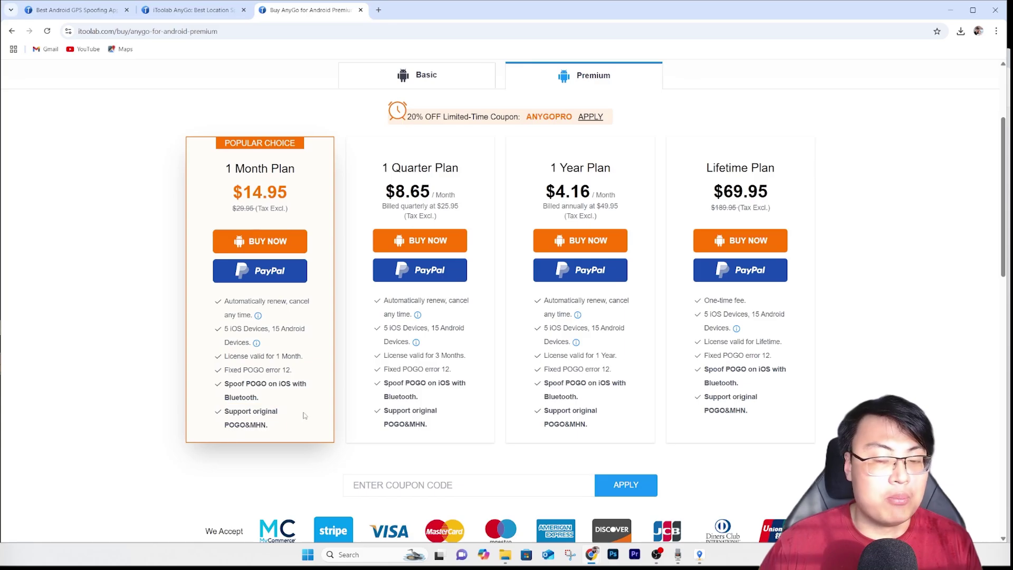
Step: Review the rest of the Premium page, from the coupon offer down to the payment methods and Frequently Asked Questions
{"action": "scroll", "coordinate": [490, 415], "scroll_direction": "down", "scroll_amount": 4}
{"action": "scroll", "coordinate": [560, 402], "scroll_direction": "up", "scroll_amount": 7}
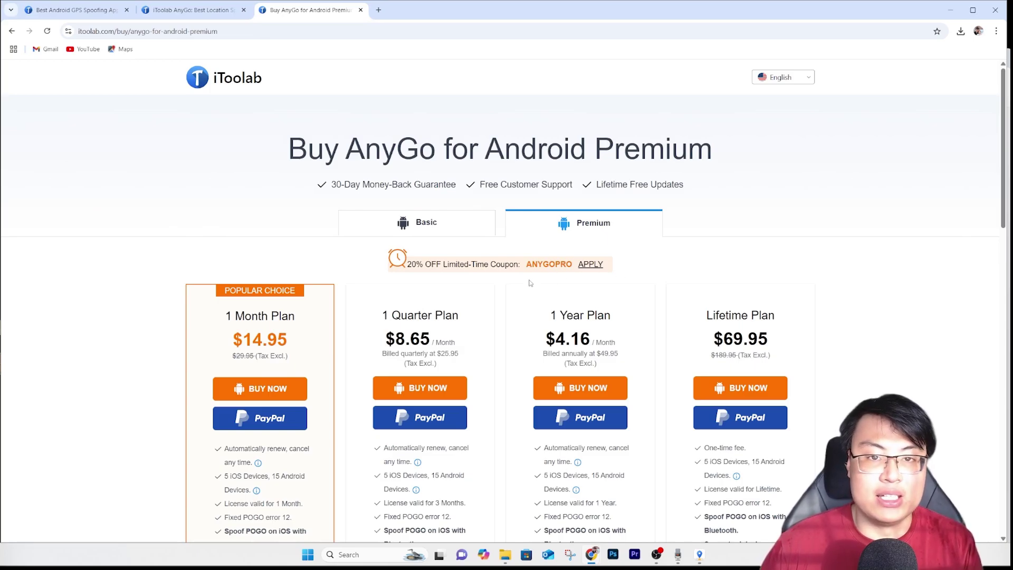
{"action": "scroll", "coordinate": [537, 272], "scroll_direction": "down", "scroll_amount": 10}
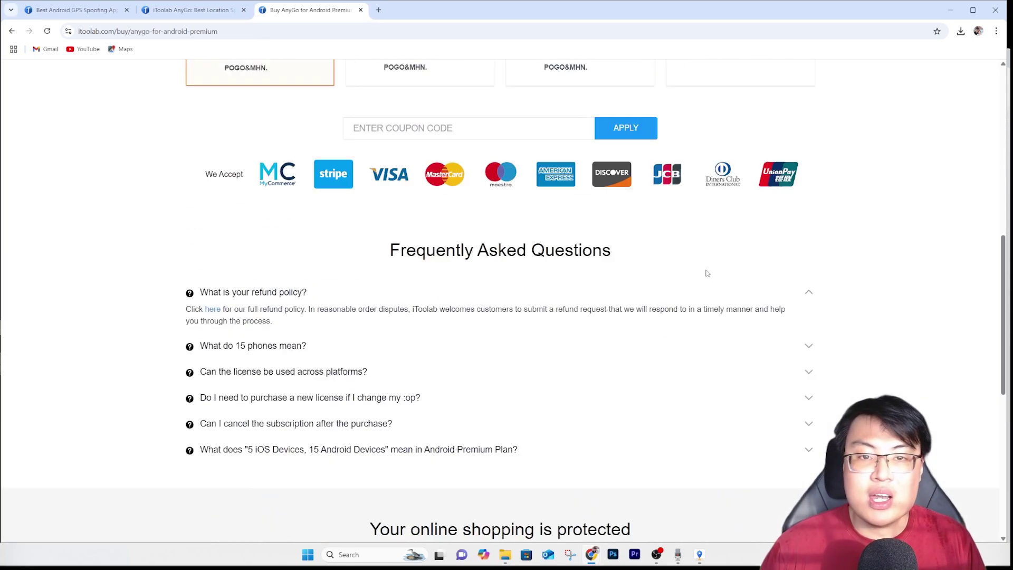
{"action": "scroll", "coordinate": [708, 274], "scroll_direction": "up", "scroll_amount": 3}
{"action": "scroll", "coordinate": [923, 291], "scroll_direction": "up", "scroll_amount": 7}
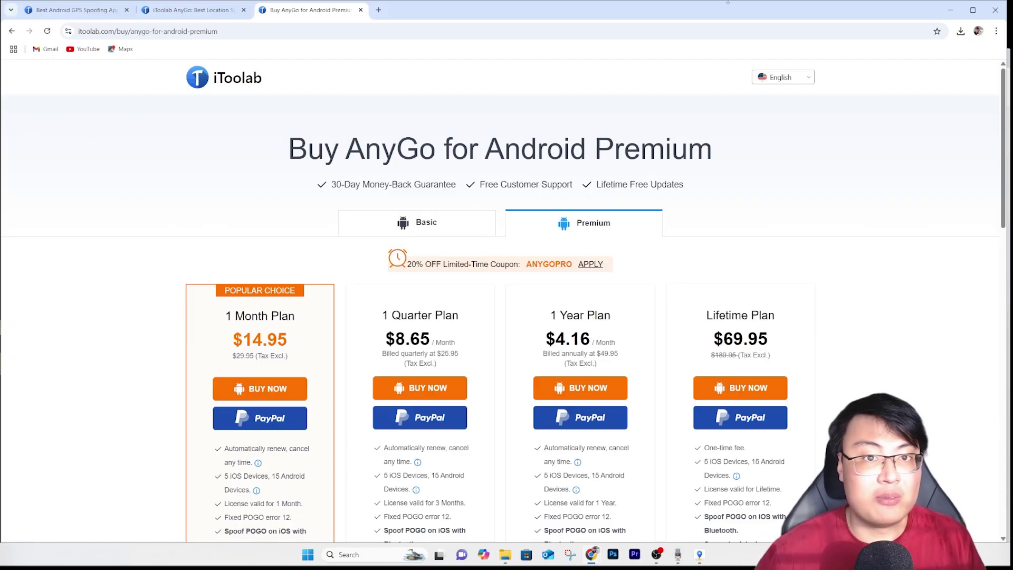
Step: Switch to the AnyGo for Android product page and review its feature list, trusted websites and social and game modes section
{"action": "key", "text": "ctrl+1"}
{"action": "scroll", "coordinate": [499, 296], "scroll_direction": "down", "scroll_amount": 1}
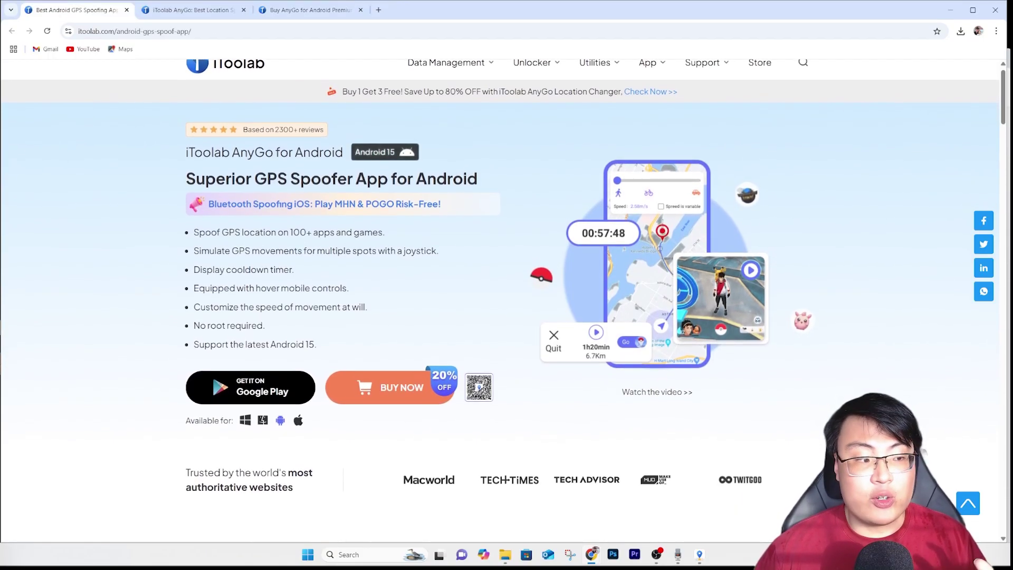
{"action": "scroll", "coordinate": [499, 301], "scroll_direction": "down", "scroll_amount": 1}
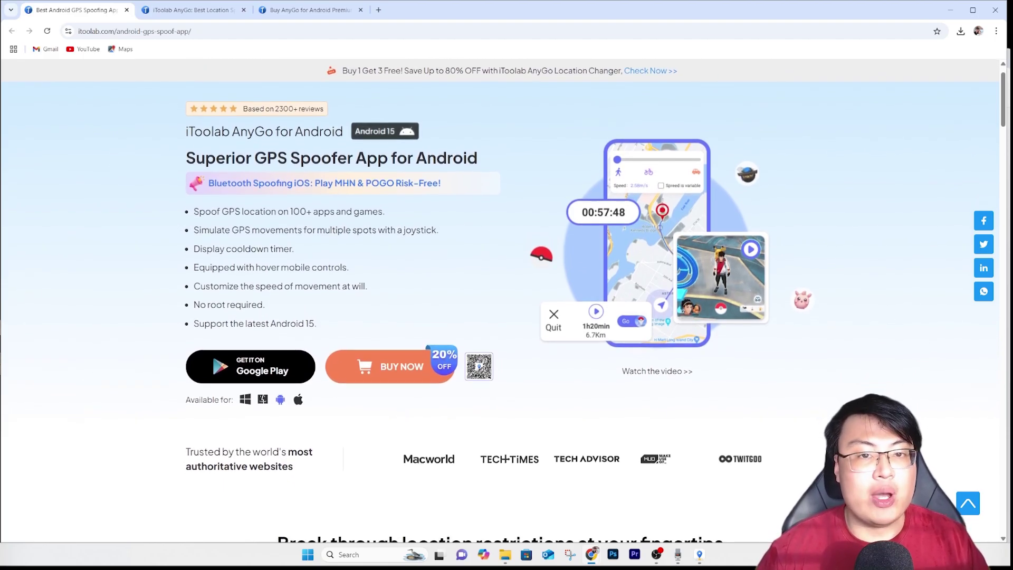
{"action": "scroll", "coordinate": [506, 295], "scroll_direction": "down", "scroll_amount": 1}
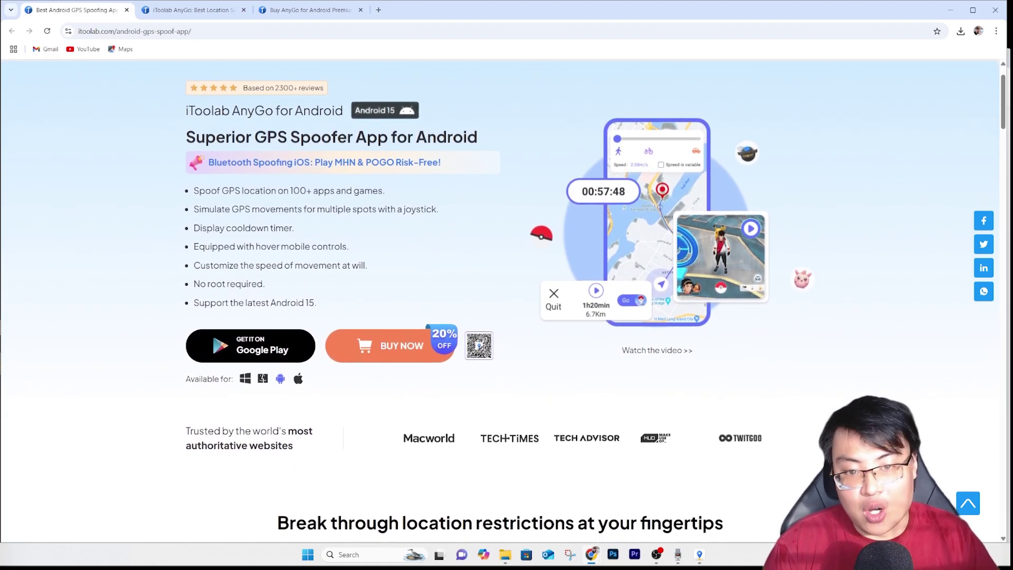
{"action": "scroll", "coordinate": [506, 295], "scroll_direction": "down", "scroll_amount": 1}
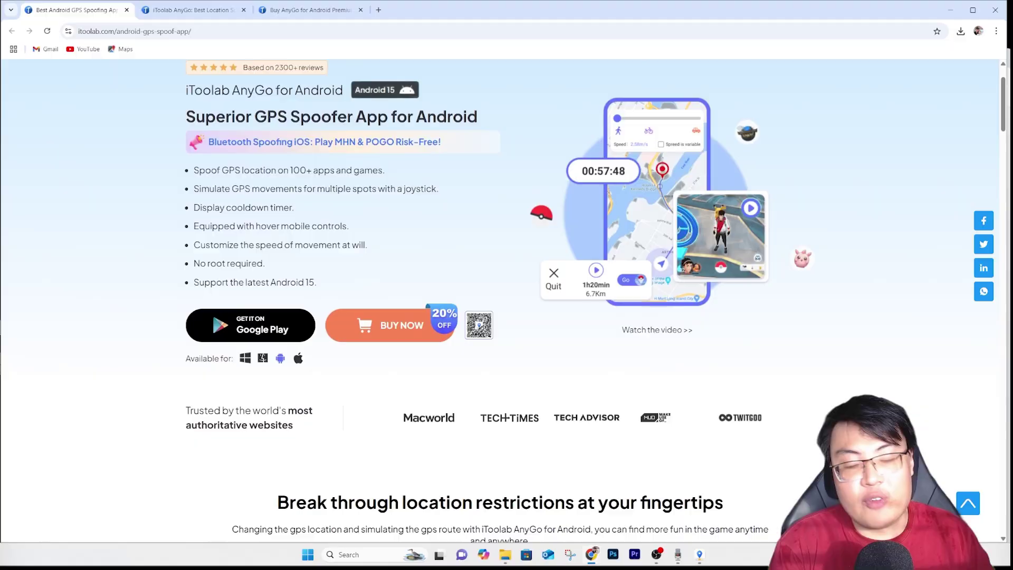
{"action": "scroll", "coordinate": [506, 296], "scroll_direction": "down", "scroll_amount": 1}
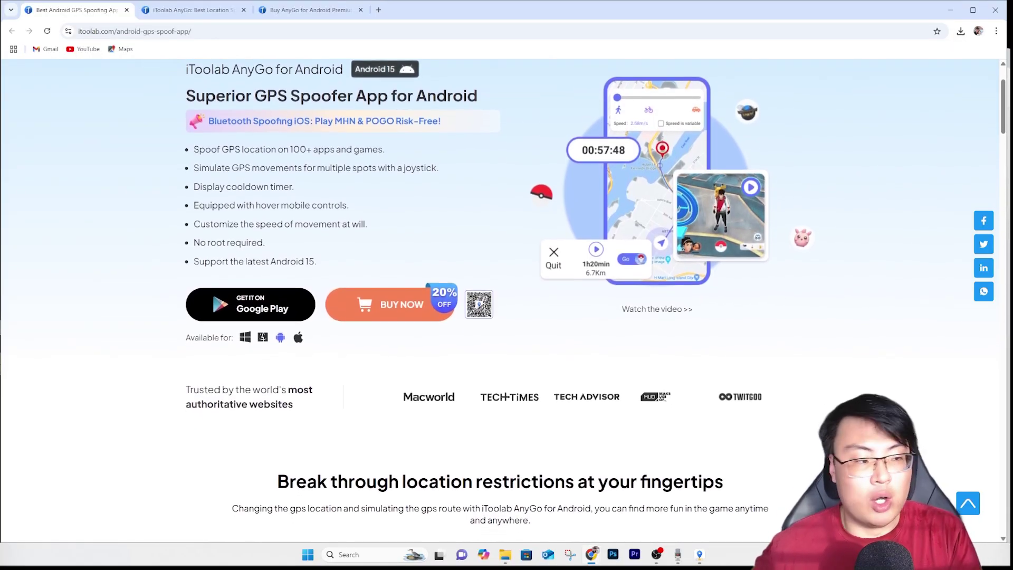
{"action": "scroll", "coordinate": [506, 295], "scroll_direction": "down", "scroll_amount": 1}
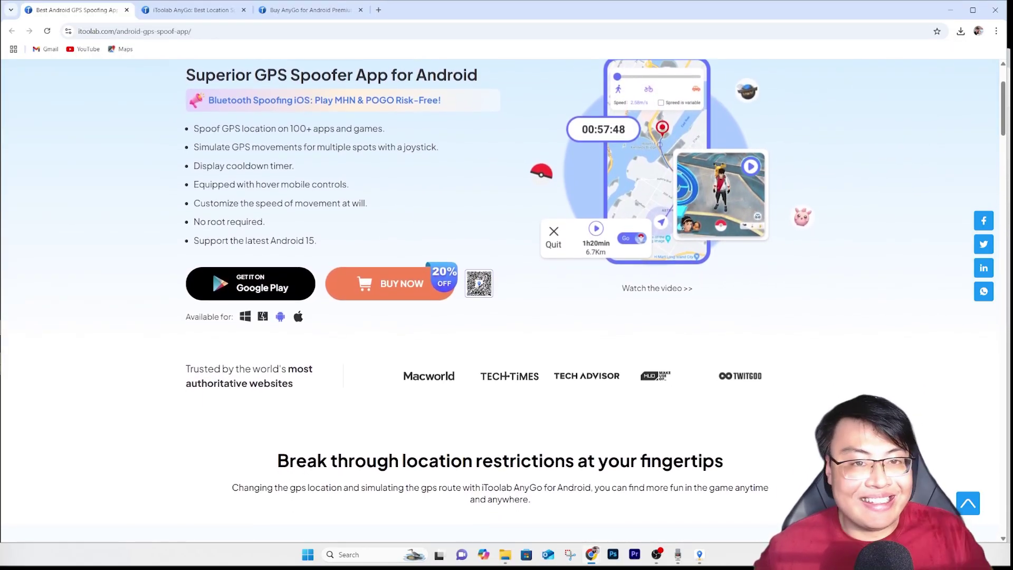
{"action": "scroll", "coordinate": [506, 295], "scroll_direction": "down", "scroll_amount": 1}
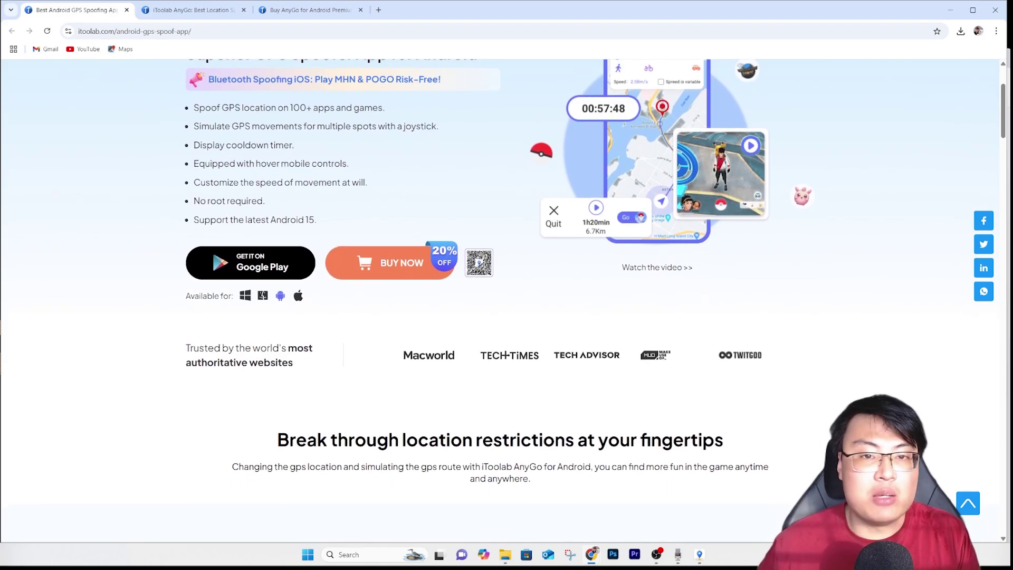
{"action": "scroll", "coordinate": [506, 295], "scroll_direction": "down", "scroll_amount": 1}
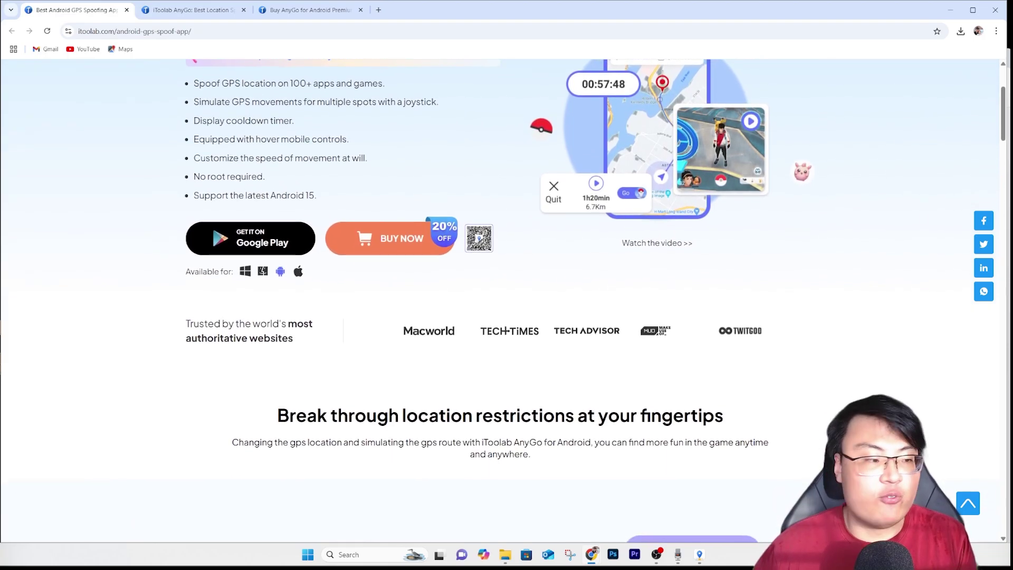
{"action": "scroll", "coordinate": [507, 296], "scroll_direction": "down", "scroll_amount": 1}
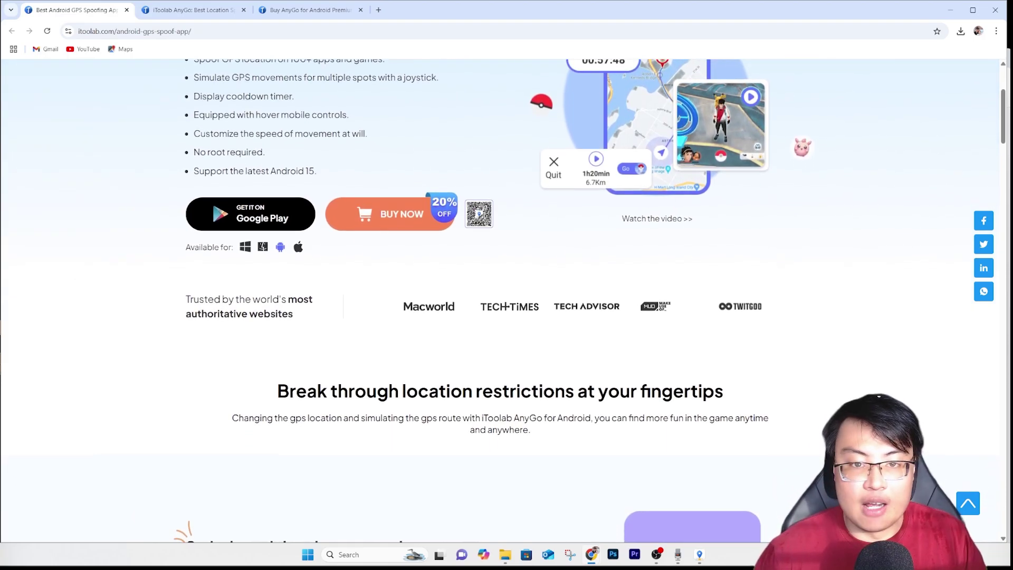
{"action": "scroll", "coordinate": [507, 296], "scroll_direction": "down", "scroll_amount": 1}
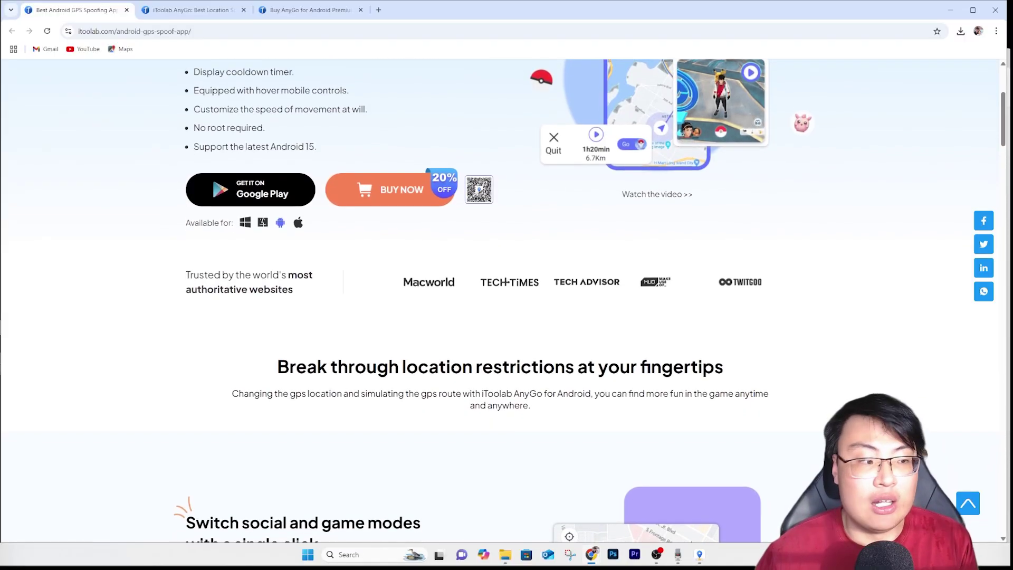
{"action": "scroll", "coordinate": [506, 295], "scroll_direction": "down", "scroll_amount": 1}
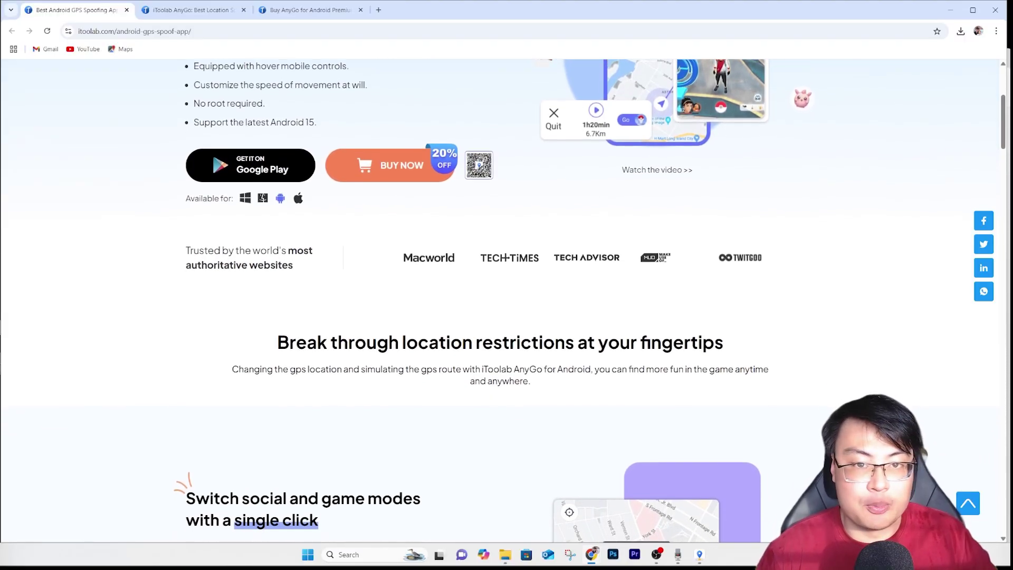
{"action": "scroll", "coordinate": [507, 295], "scroll_direction": "down", "scroll_amount": 1}
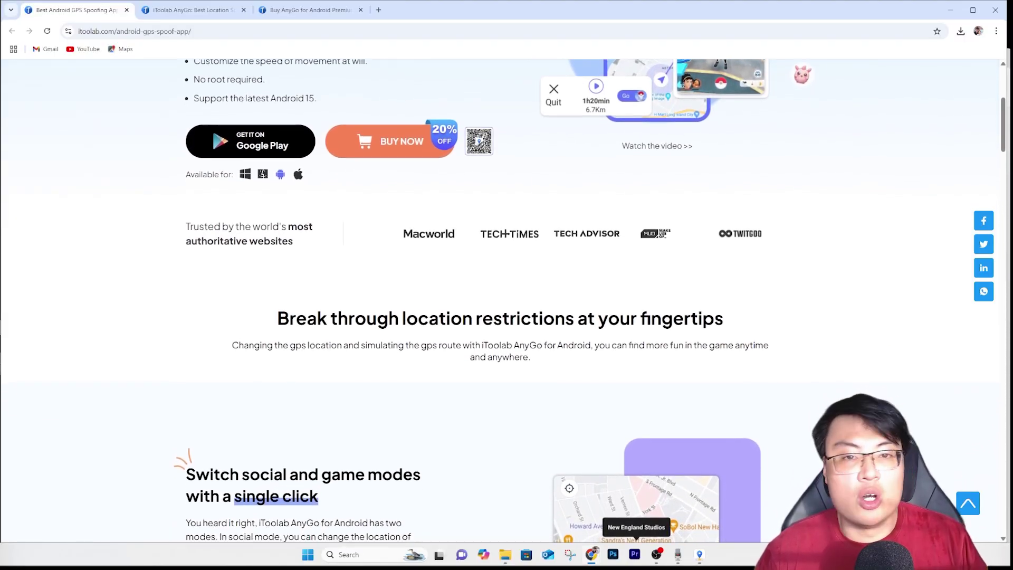
{"action": "scroll", "coordinate": [507, 296], "scroll_direction": "down", "scroll_amount": 1}
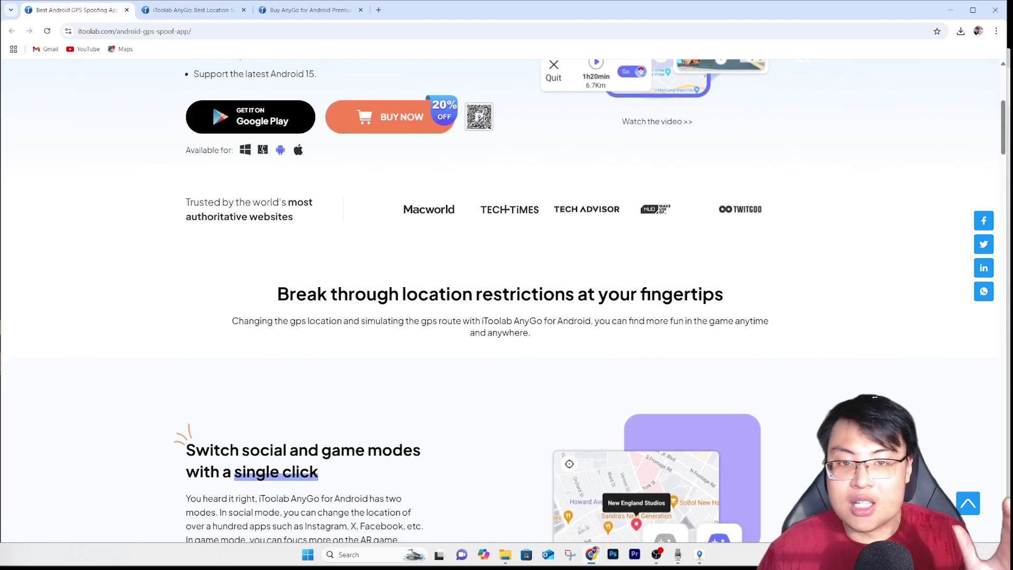
{"action": "scroll", "coordinate": [507, 296], "scroll_direction": "down", "scroll_amount": 1}
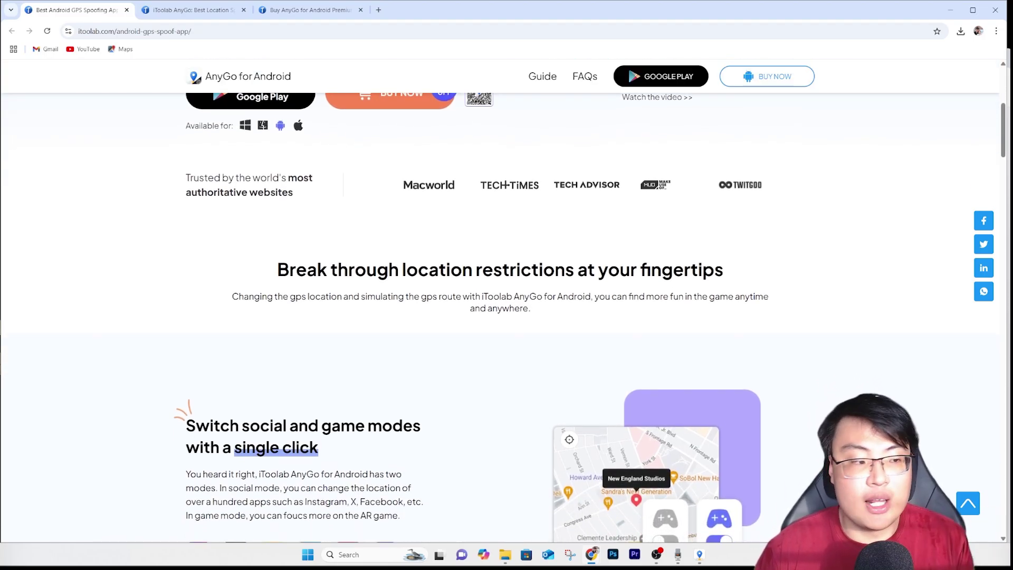
{"action": "scroll", "coordinate": [506, 296], "scroll_direction": "down", "scroll_amount": 1}
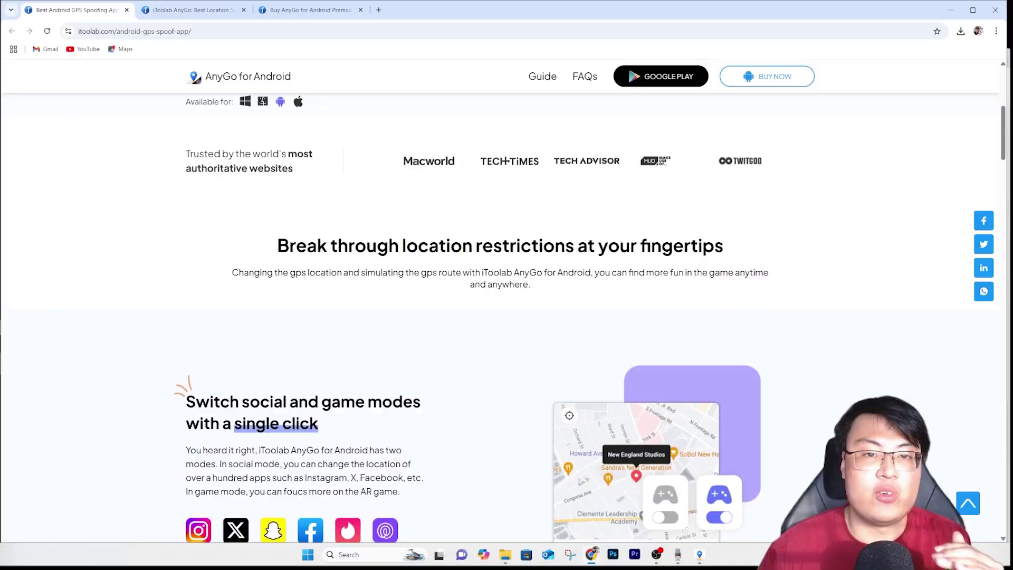
{"action": "scroll", "coordinate": [506, 295], "scroll_direction": "down", "scroll_amount": 1}
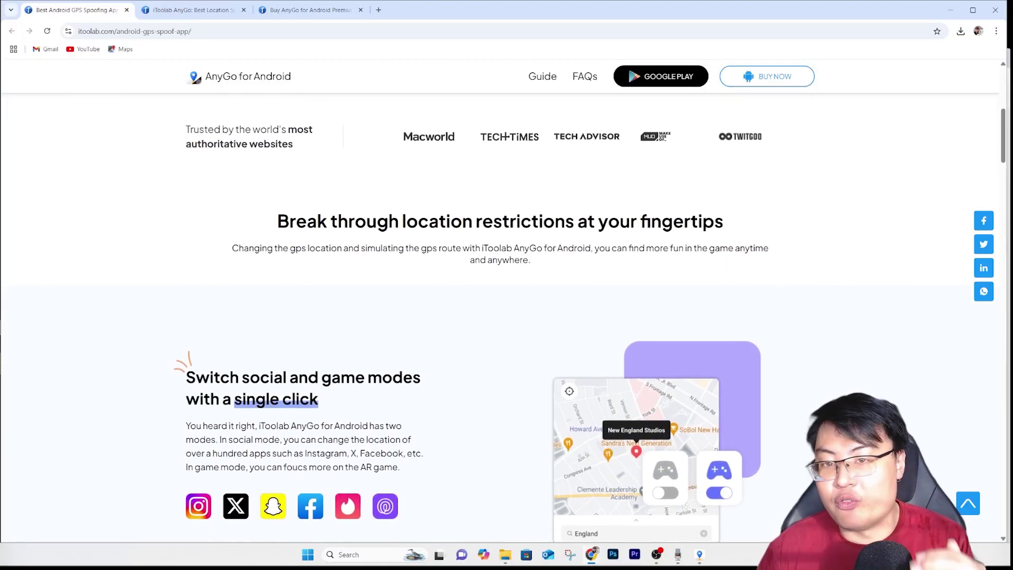
{"action": "scroll", "coordinate": [506, 296], "scroll_direction": "down", "scroll_amount": 1}
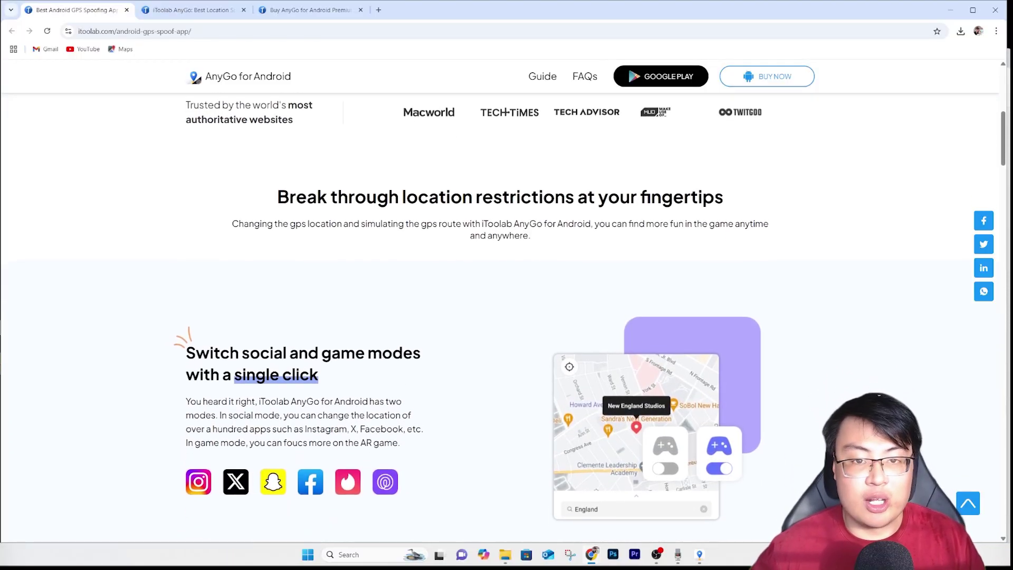
Step: Examine the product page from the social and game modes section down to the "Go wherever you want without hindrance" section
{"action": "scroll", "coordinate": [507, 295], "scroll_direction": "down", "scroll_amount": 1}
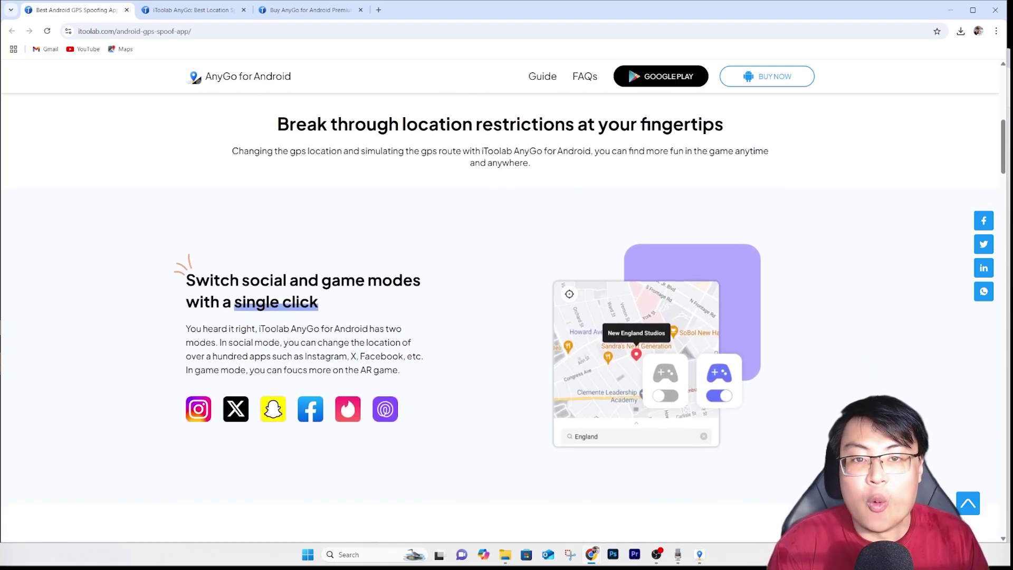
{"action": "scroll", "coordinate": [506, 295], "scroll_direction": "down", "scroll_amount": 1}
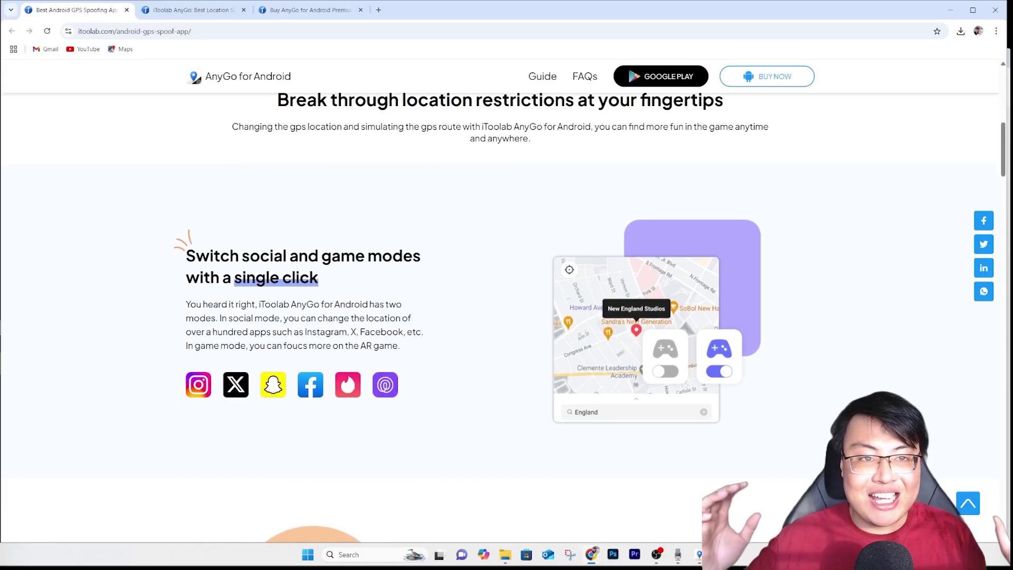
{"action": "scroll", "coordinate": [506, 295], "scroll_direction": "down", "scroll_amount": 1}
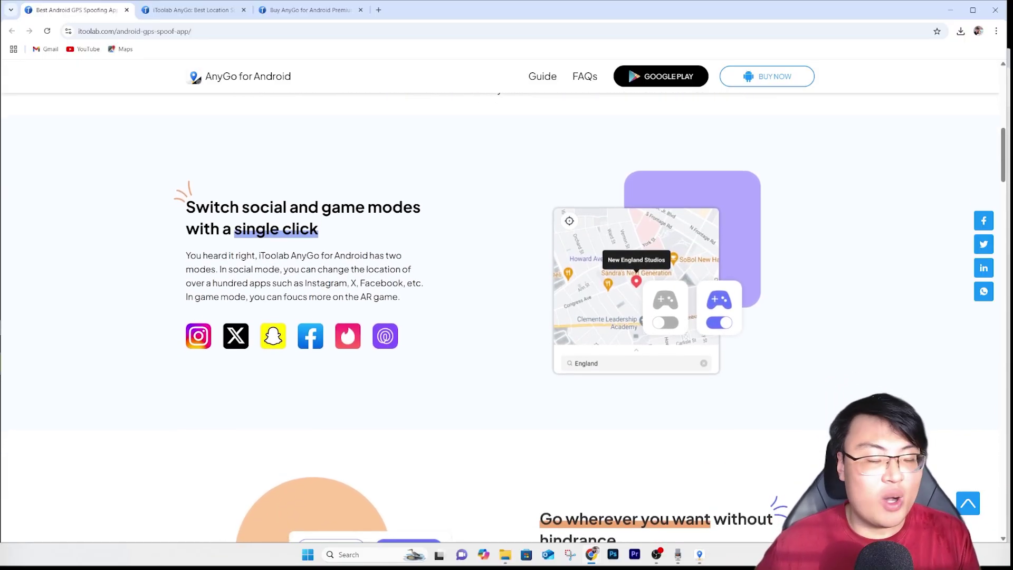
{"action": "scroll", "coordinate": [506, 295], "scroll_direction": "down", "scroll_amount": 1}
{"action": "scroll", "coordinate": [506, 295], "scroll_direction": "down", "scroll_amount": 1}
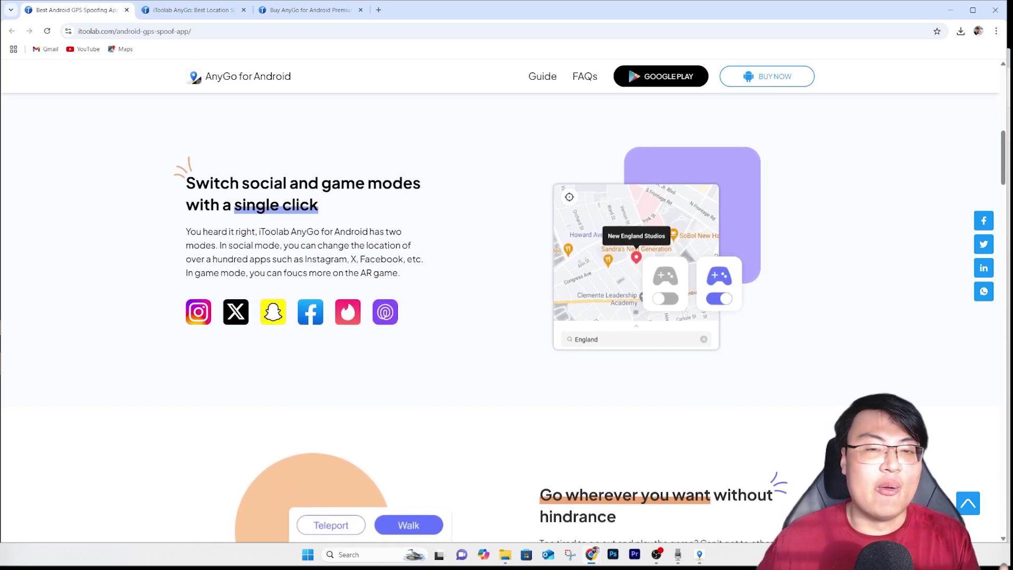
{"action": "scroll", "coordinate": [507, 295], "scroll_direction": "down", "scroll_amount": 1}
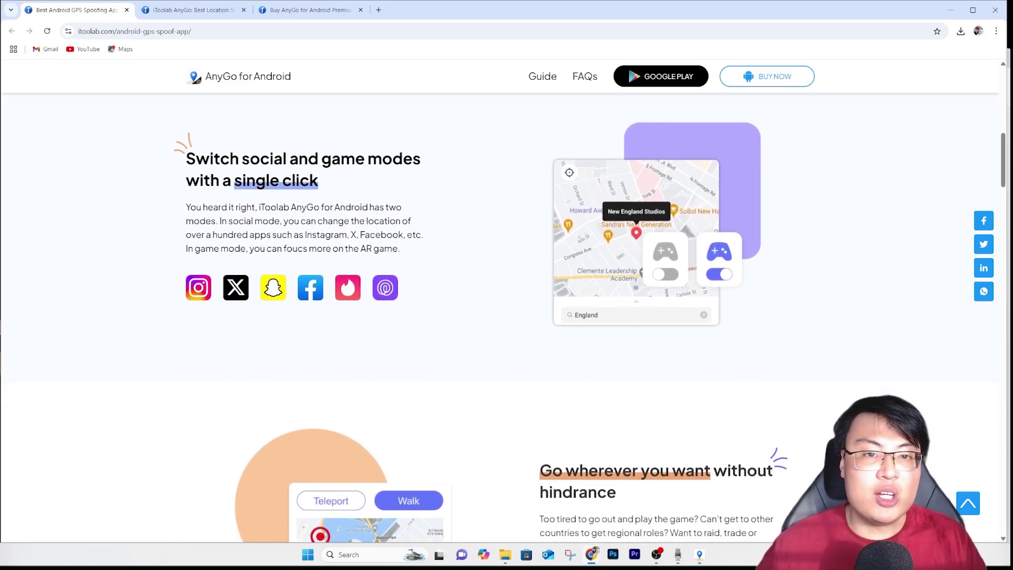
{"action": "scroll", "coordinate": [507, 295], "scroll_direction": "down", "scroll_amount": 1}
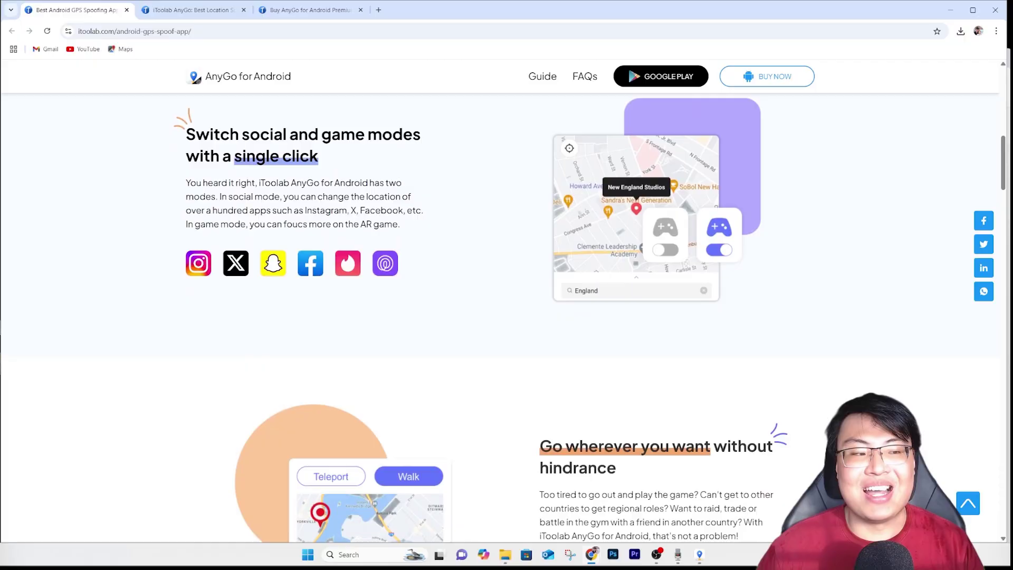